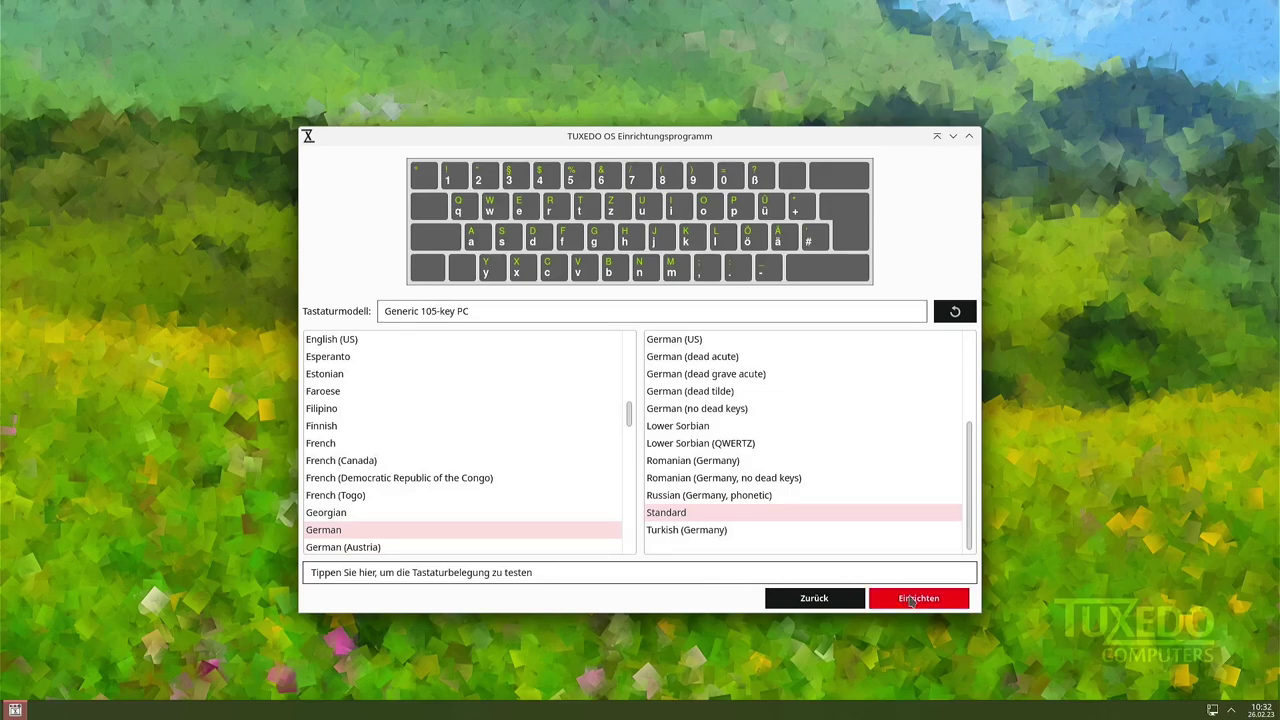
Start the system setup with the German Standard keyboard layout and toggle its progress log.
left_click(916, 598)
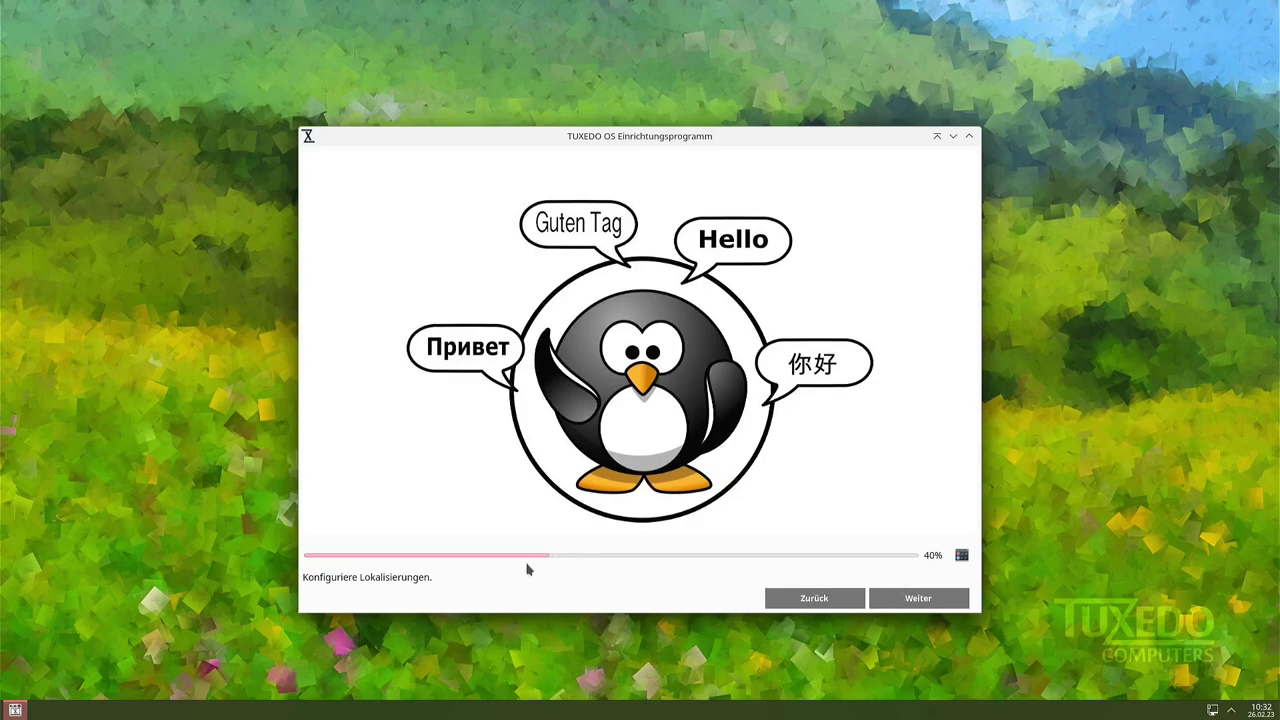
left_click(961, 556)
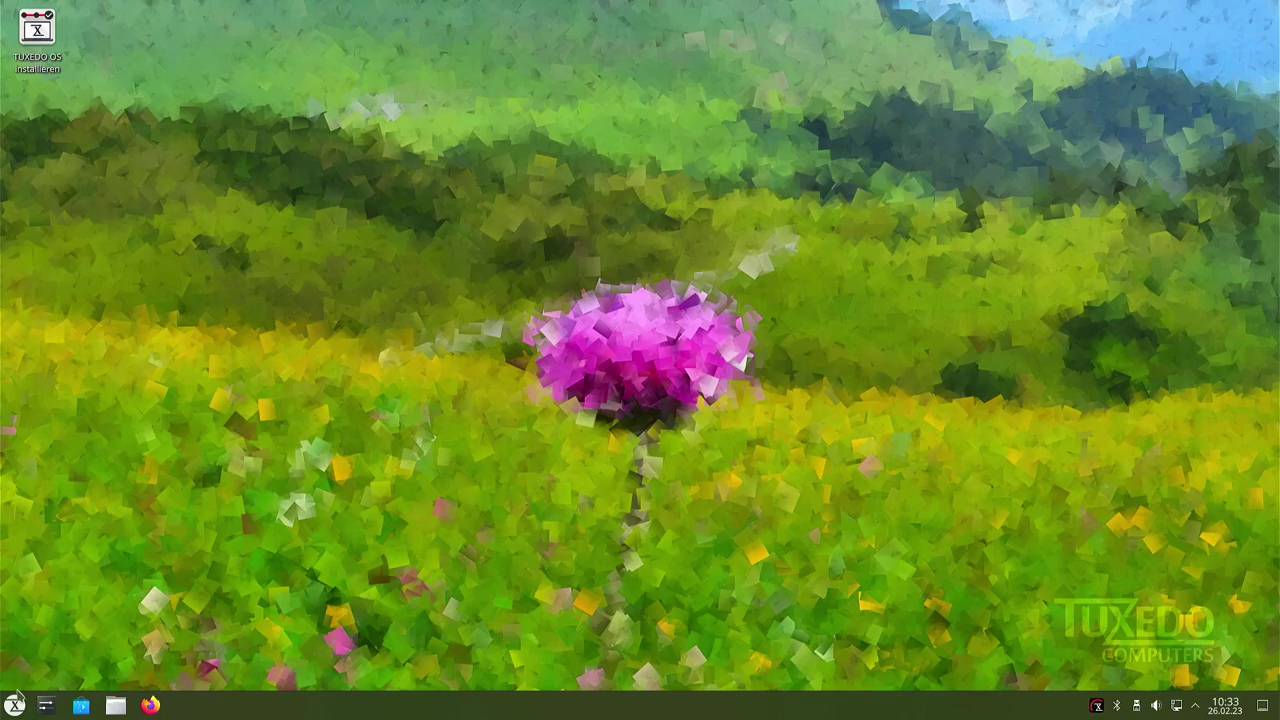
Look through the application categories in the live system's launcher, including System and Spiele, and close it.
left_click(15, 705)
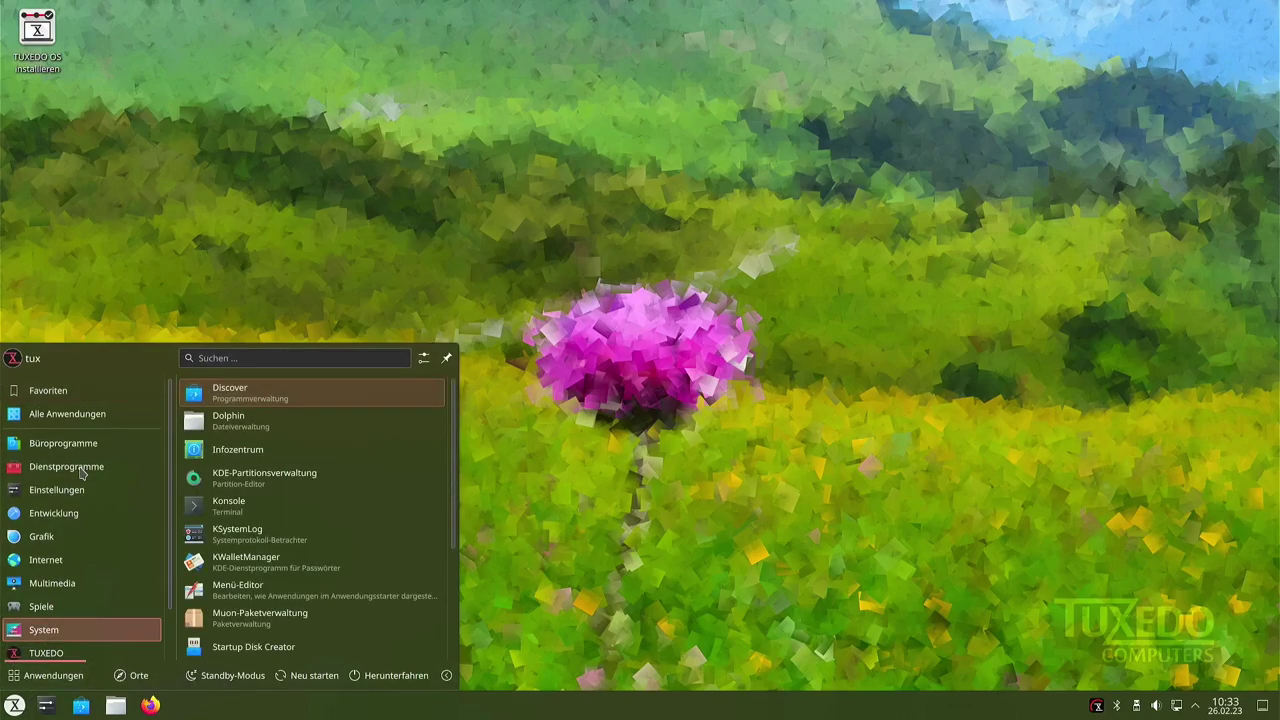
mouse_move(42, 492)
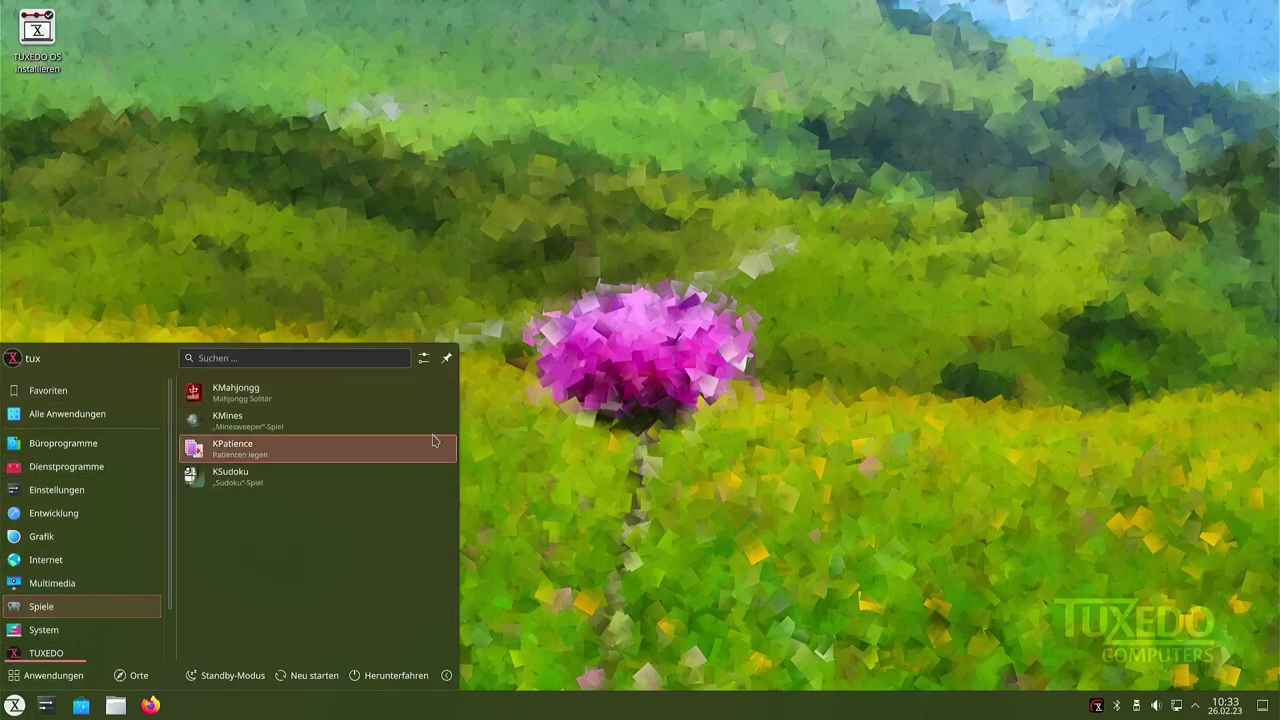
left_click(705, 470)
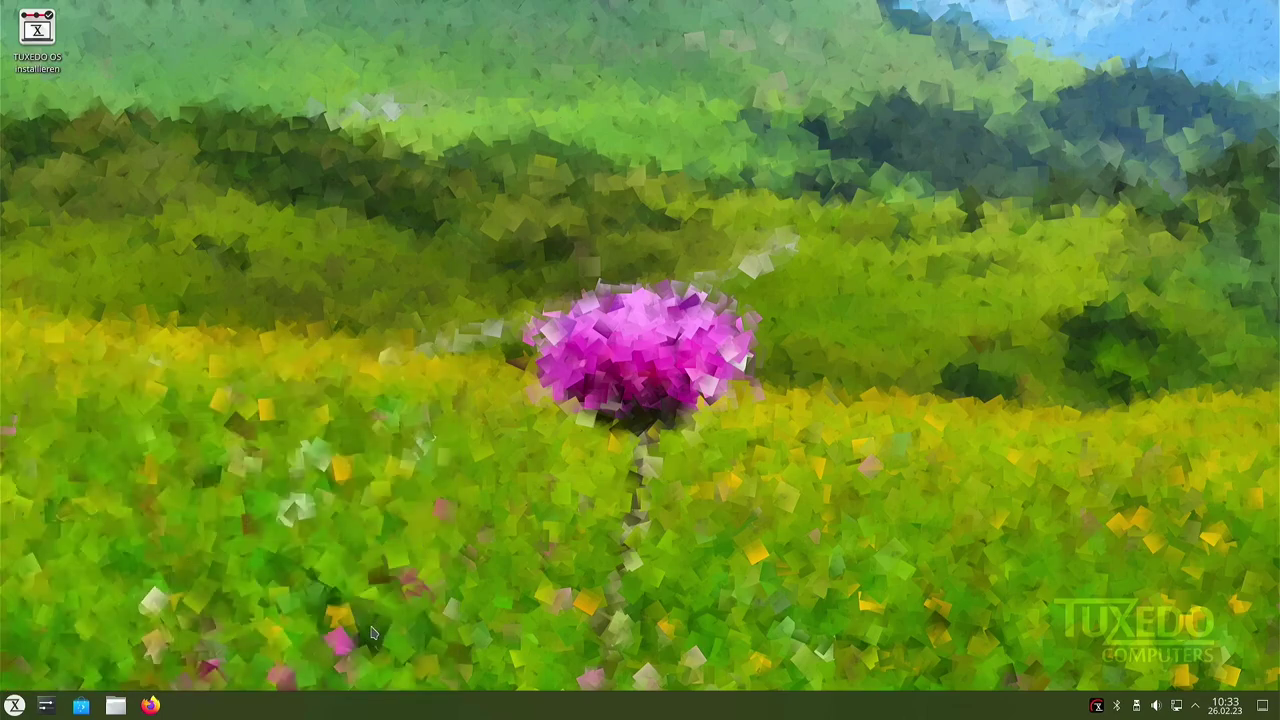
Start the TUXEDO OS installer, declining the encrypted installation and keeping Deutsch as the installation language.
double_click(32, 68)
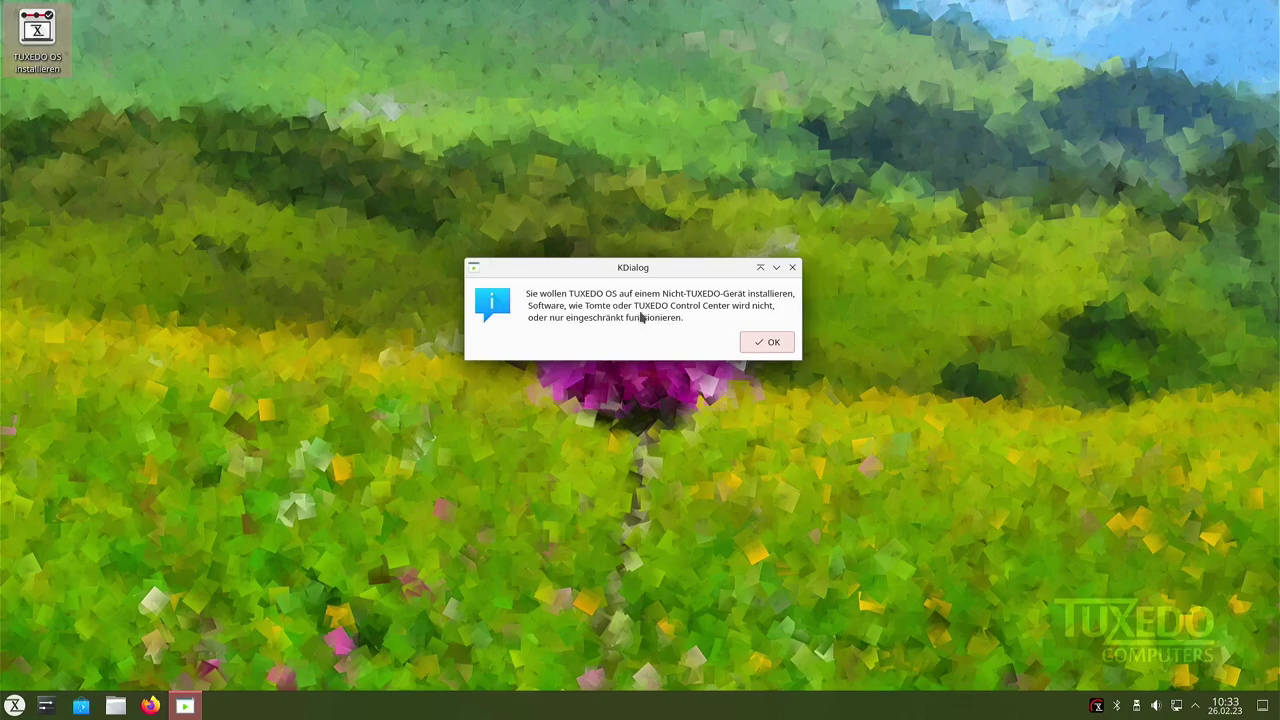
left_click(760, 341)
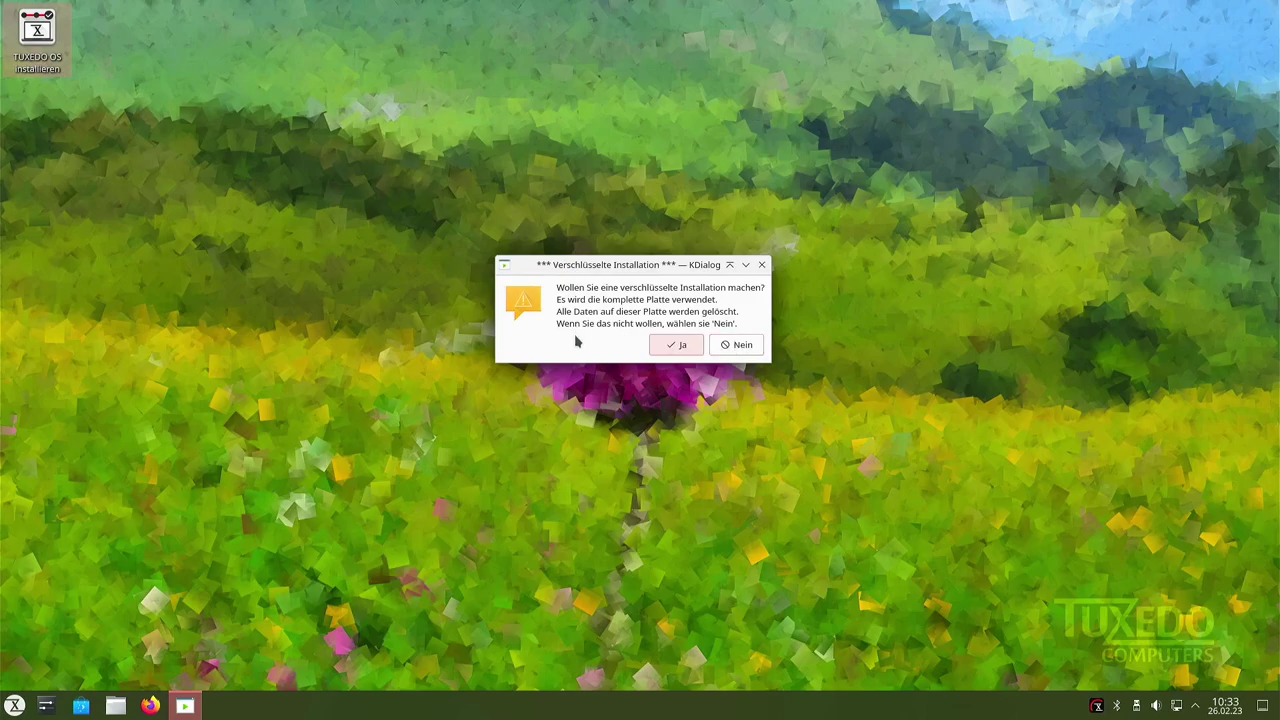
left_click(736, 345)
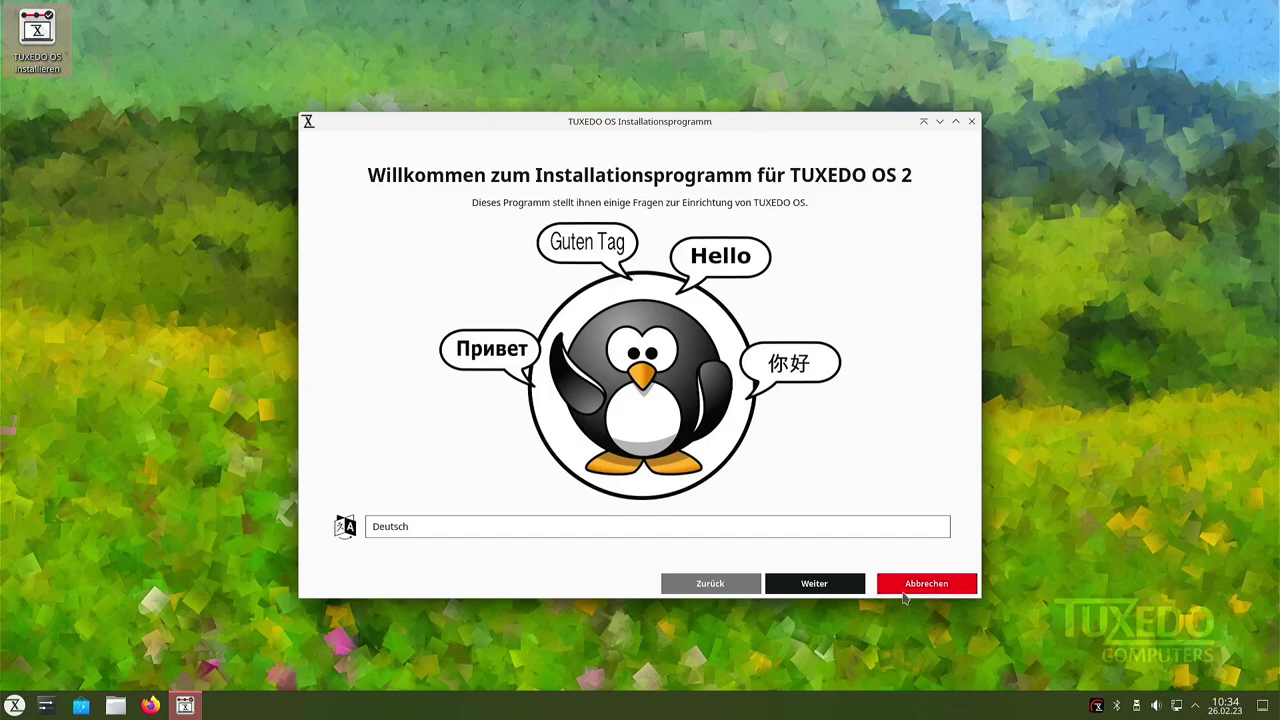
left_click(838, 588)
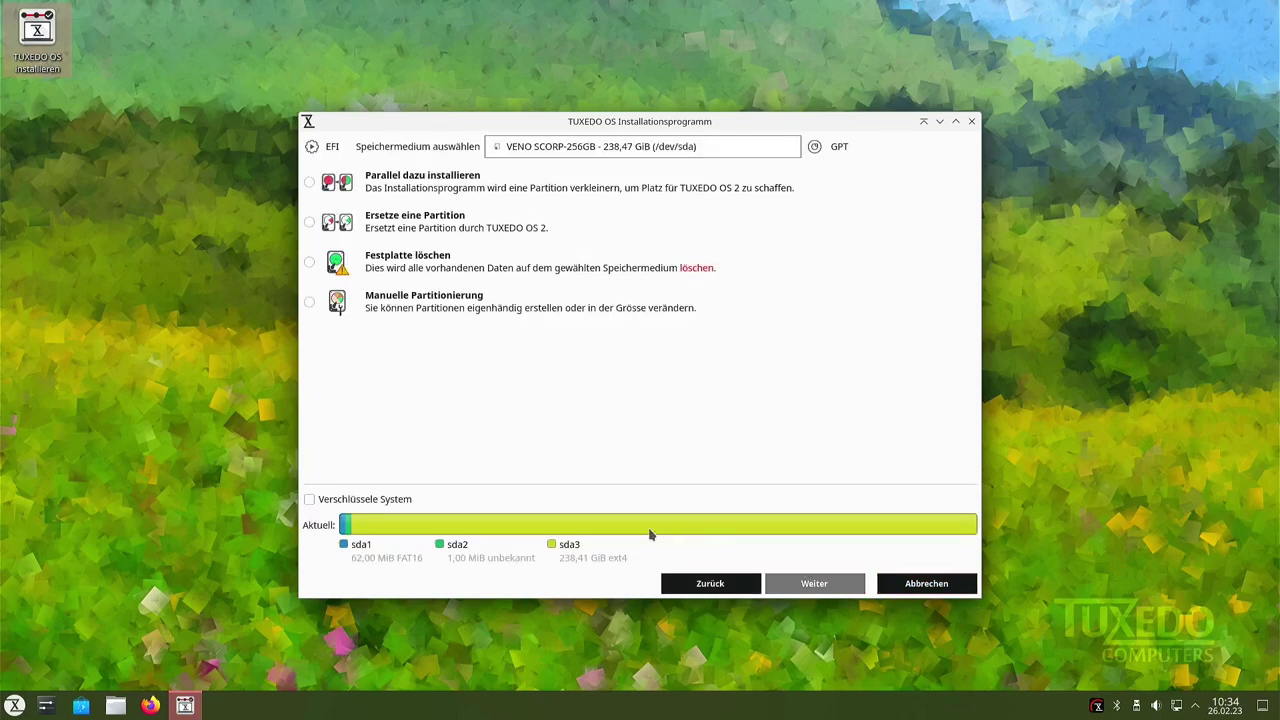
Choose to erase the VENO SCORP-256GB disk (/dev/sda) with no swap and the Btrfs file system, and continue to the account setup.
left_click(549, 150)
left_click(552, 151)
left_click(310, 265)
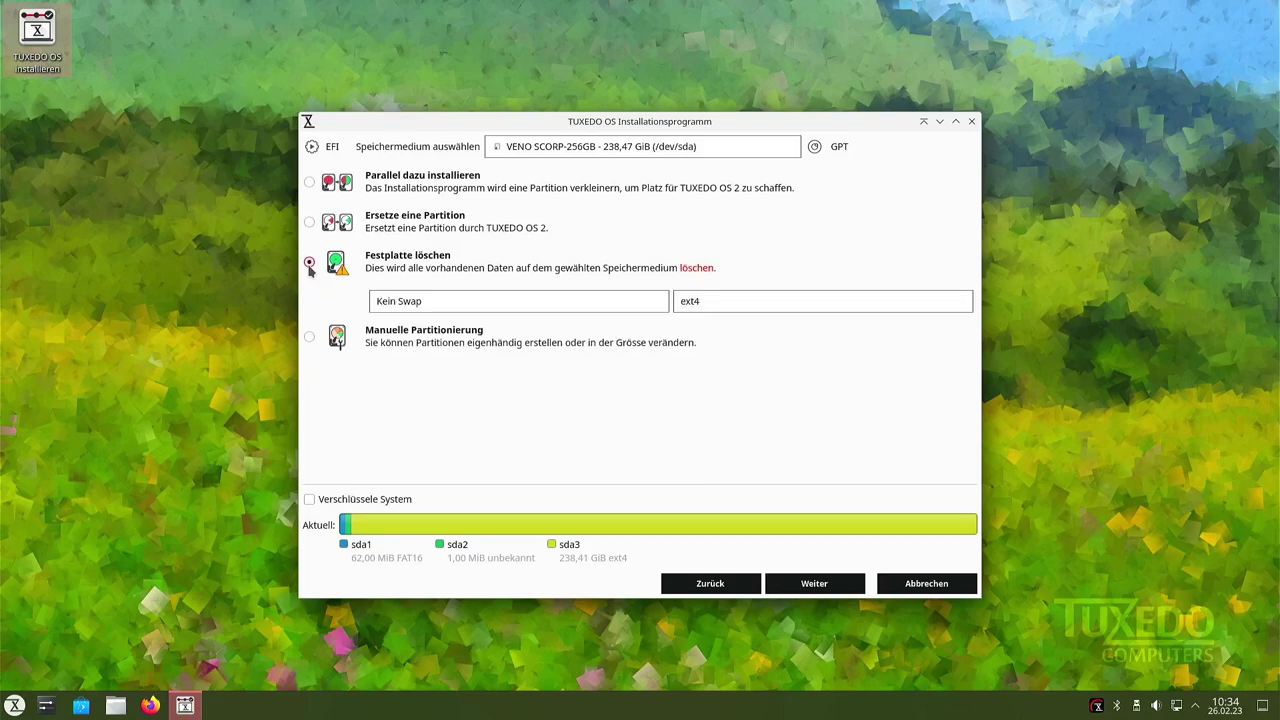
left_click(434, 303)
left_click(436, 303)
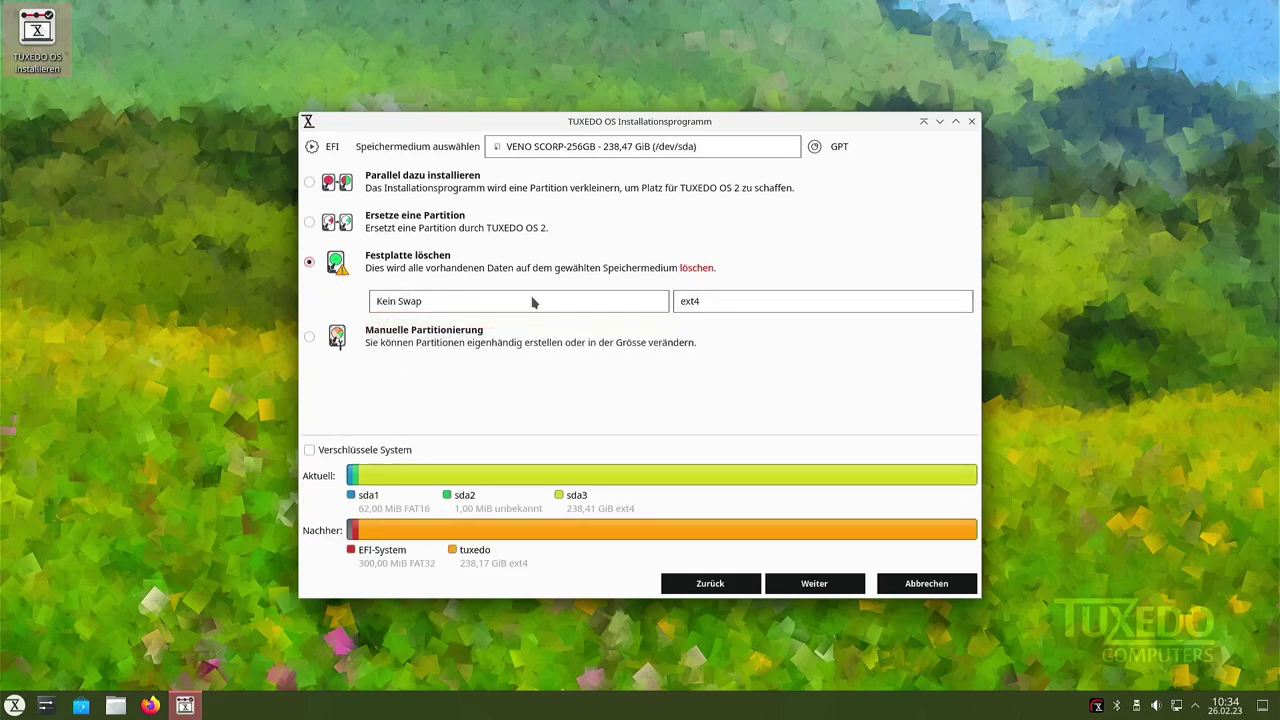
left_click(742, 297)
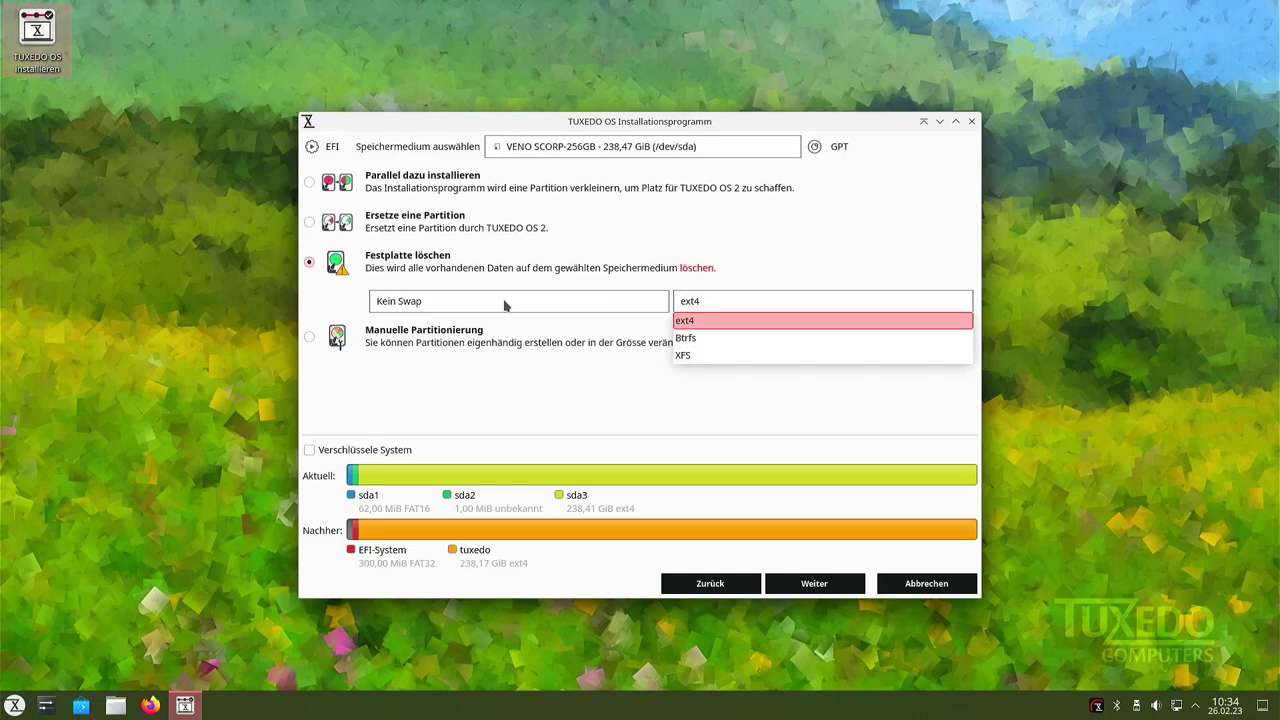
left_click(738, 338)
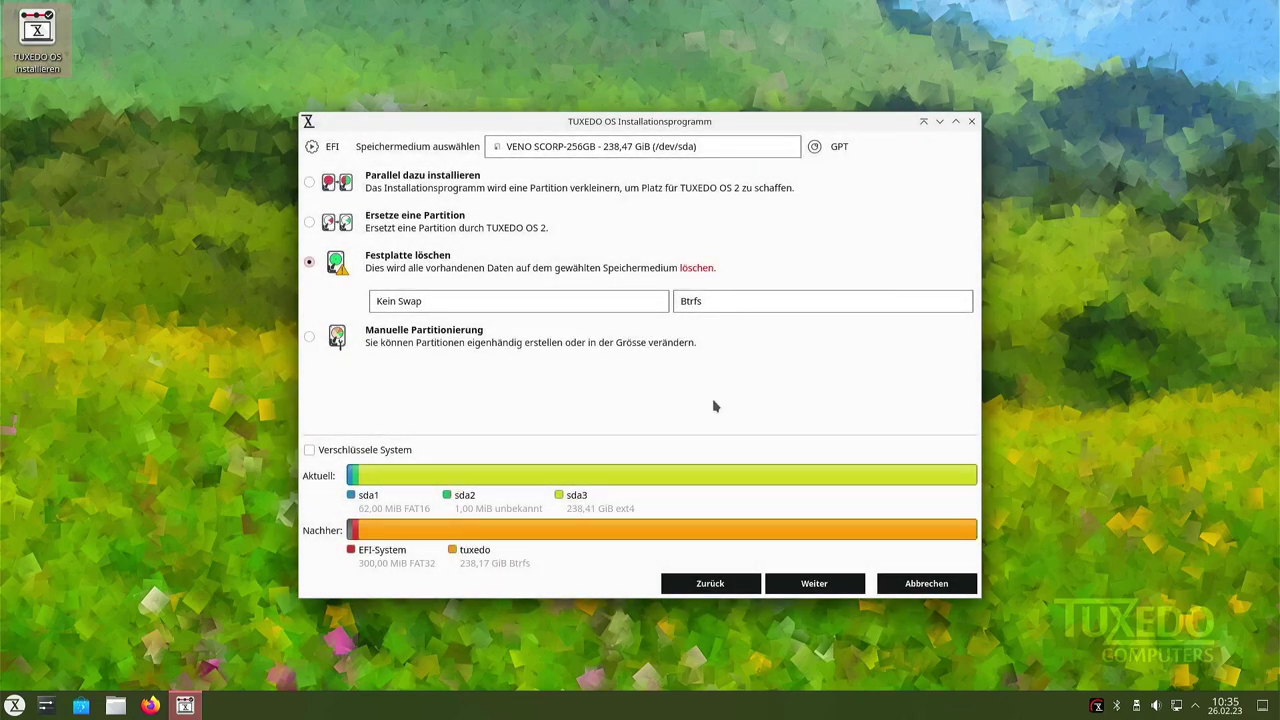
left_click(803, 590)
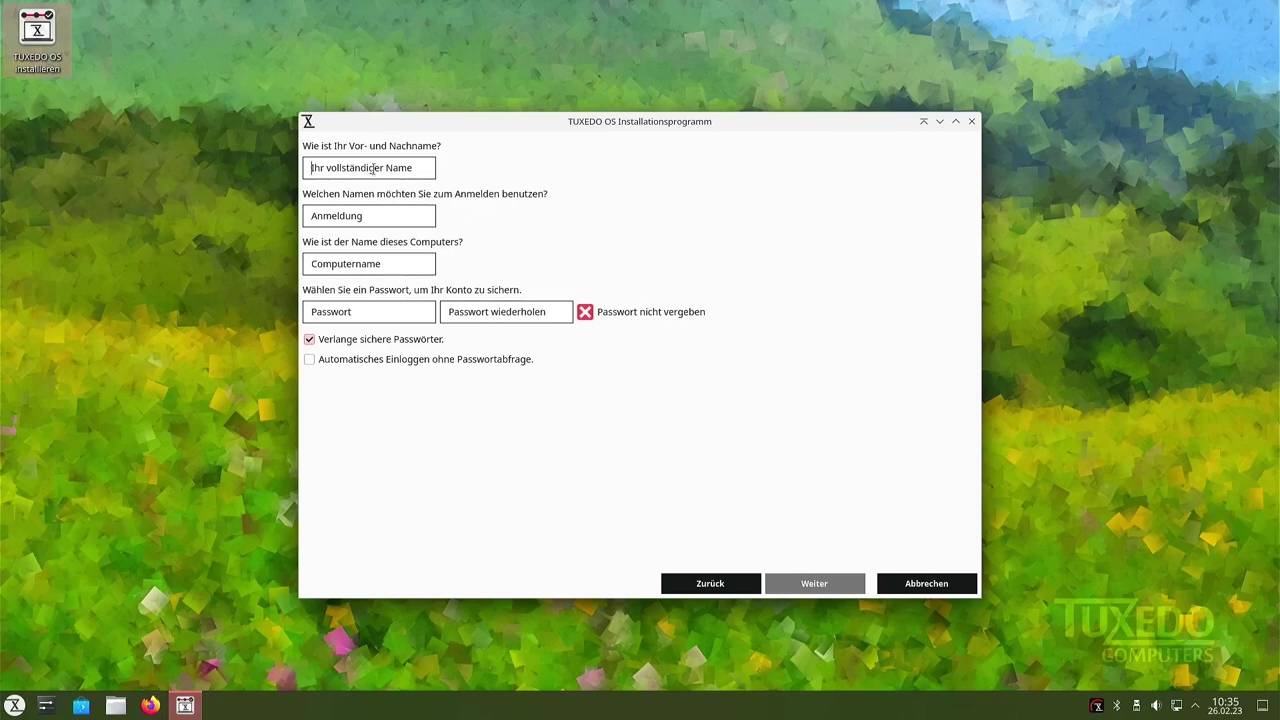
Enter the account owner's name and set the computer name to tuxedo.
type("Typ")
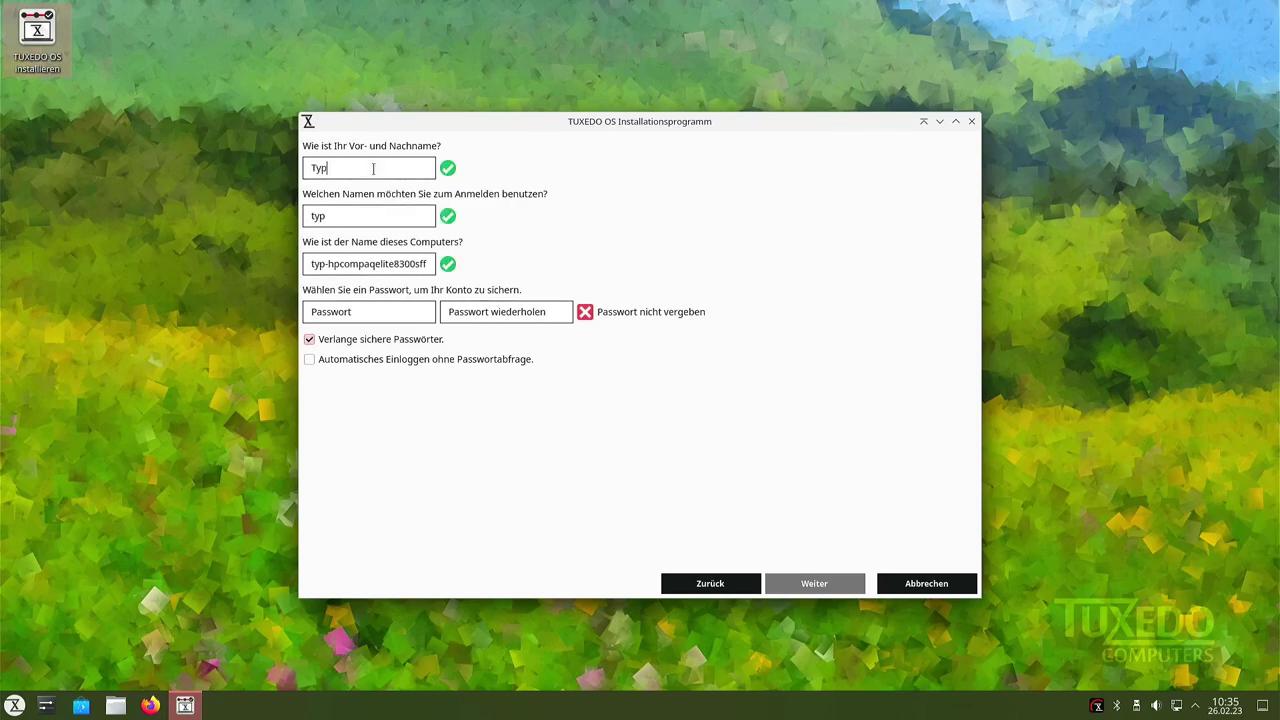
key("Tab")
key("Tab")
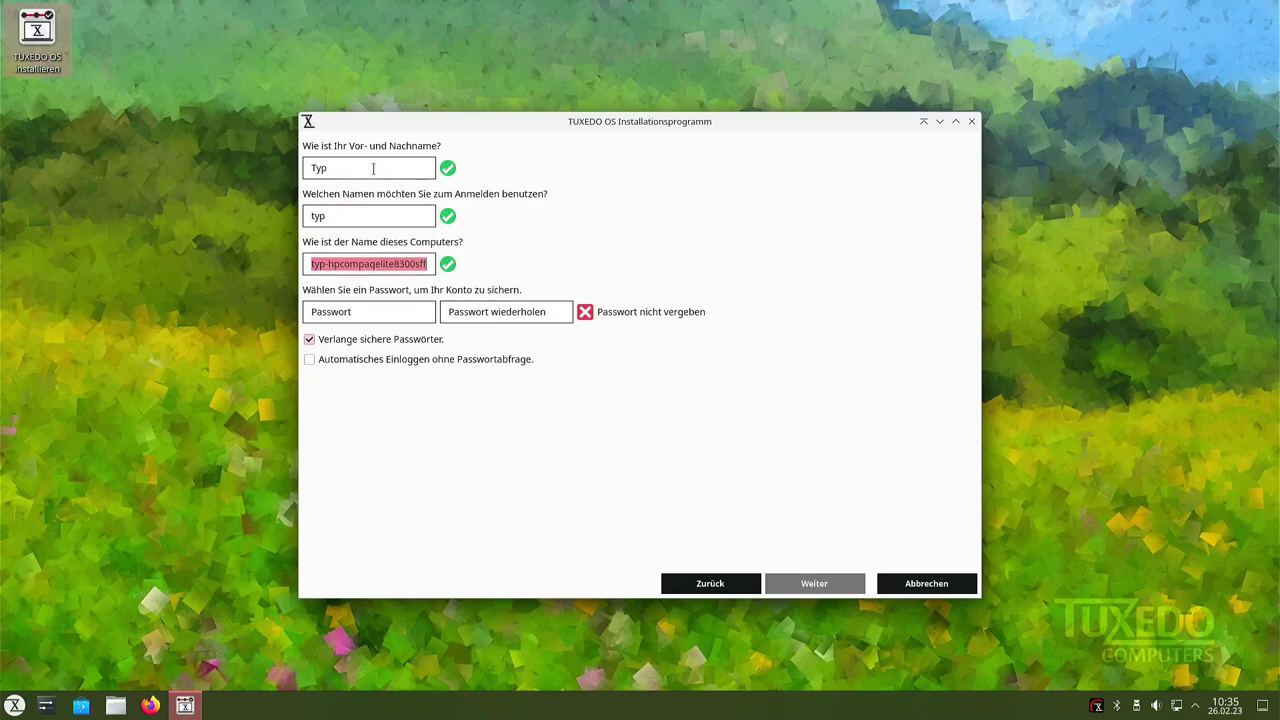
type("tu")
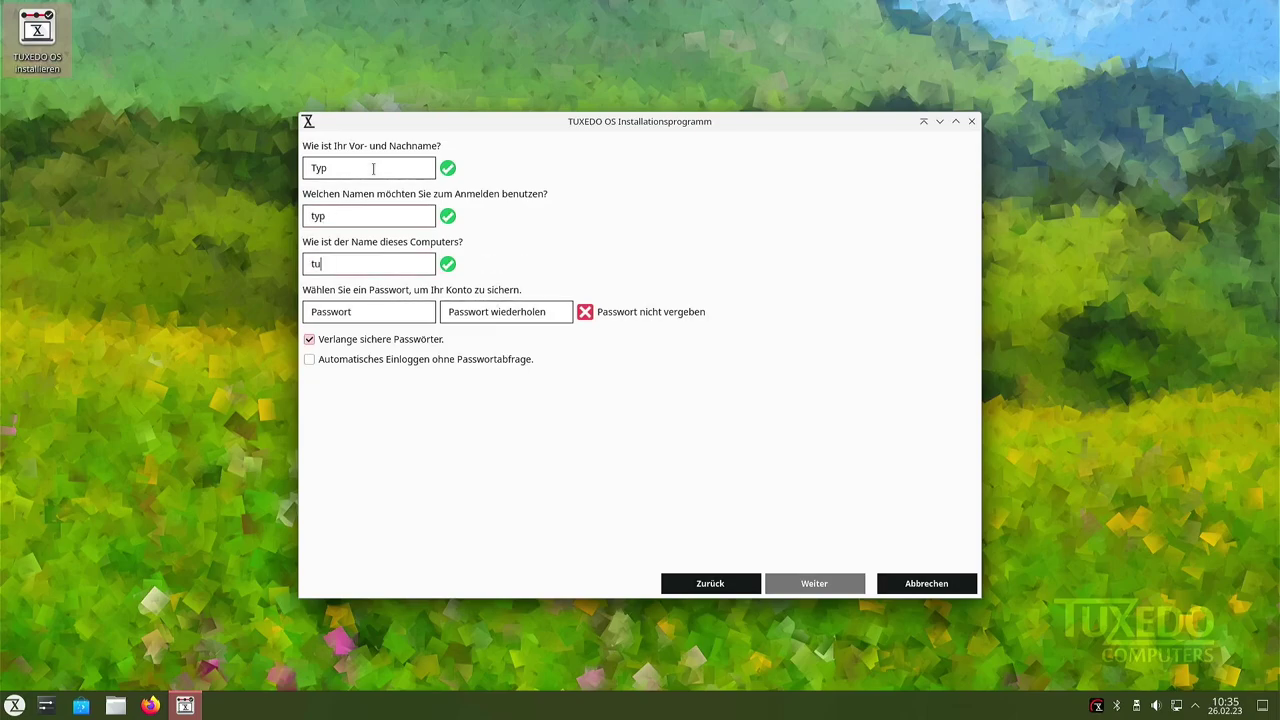
type("xedo")
Enter and repeat the account password, turn off the requirement for secure passwords, and continue to the installation summary.
key("Tab")
type("•••")
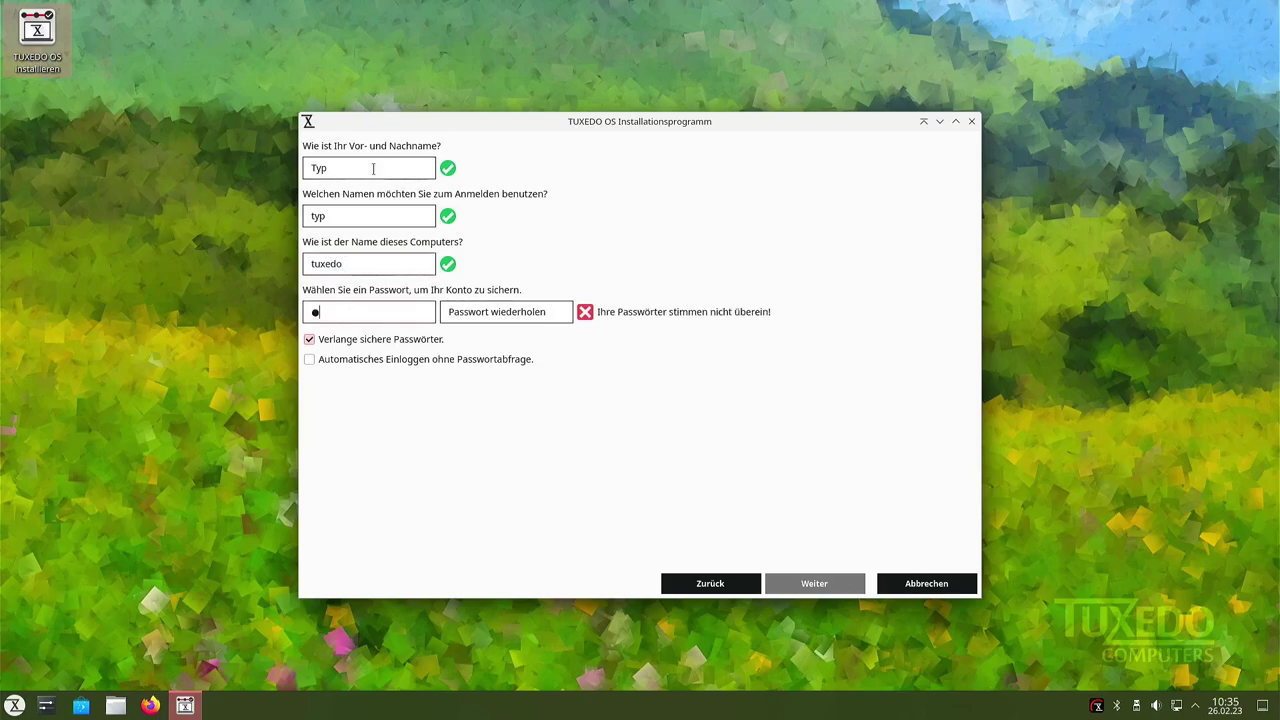
key("Tab")
type("•••")
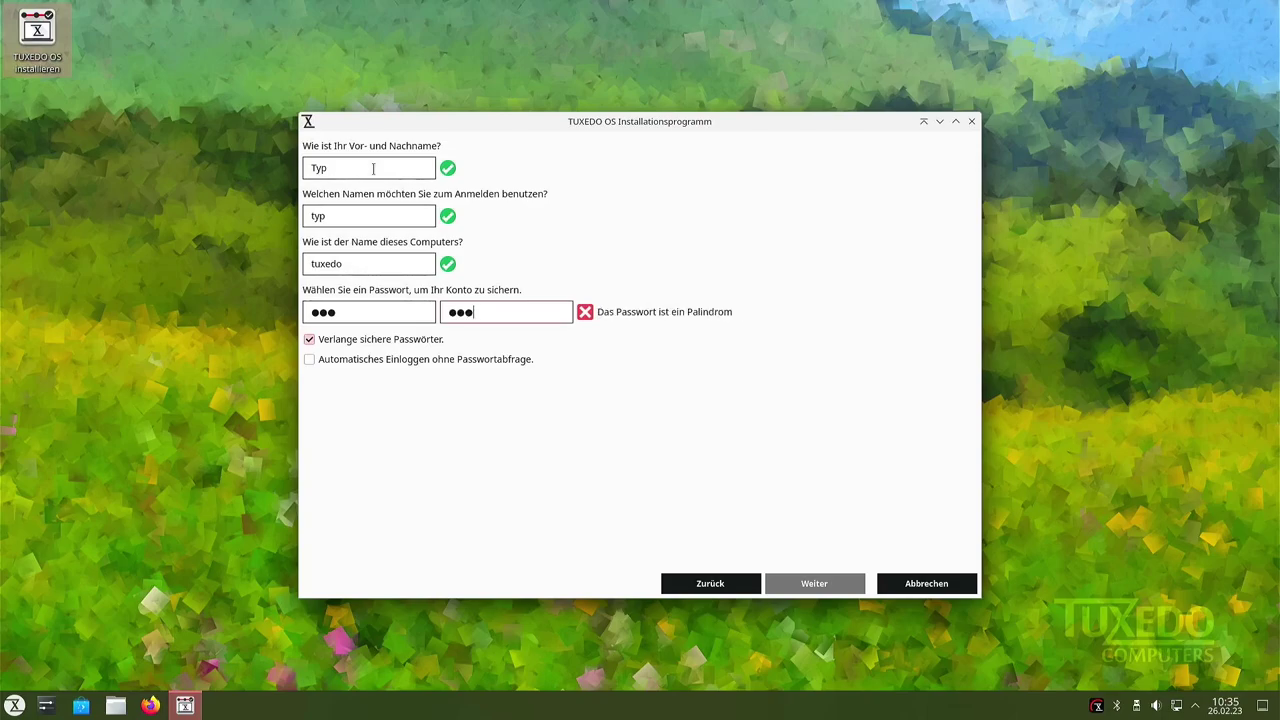
key("Tab")
key("space")
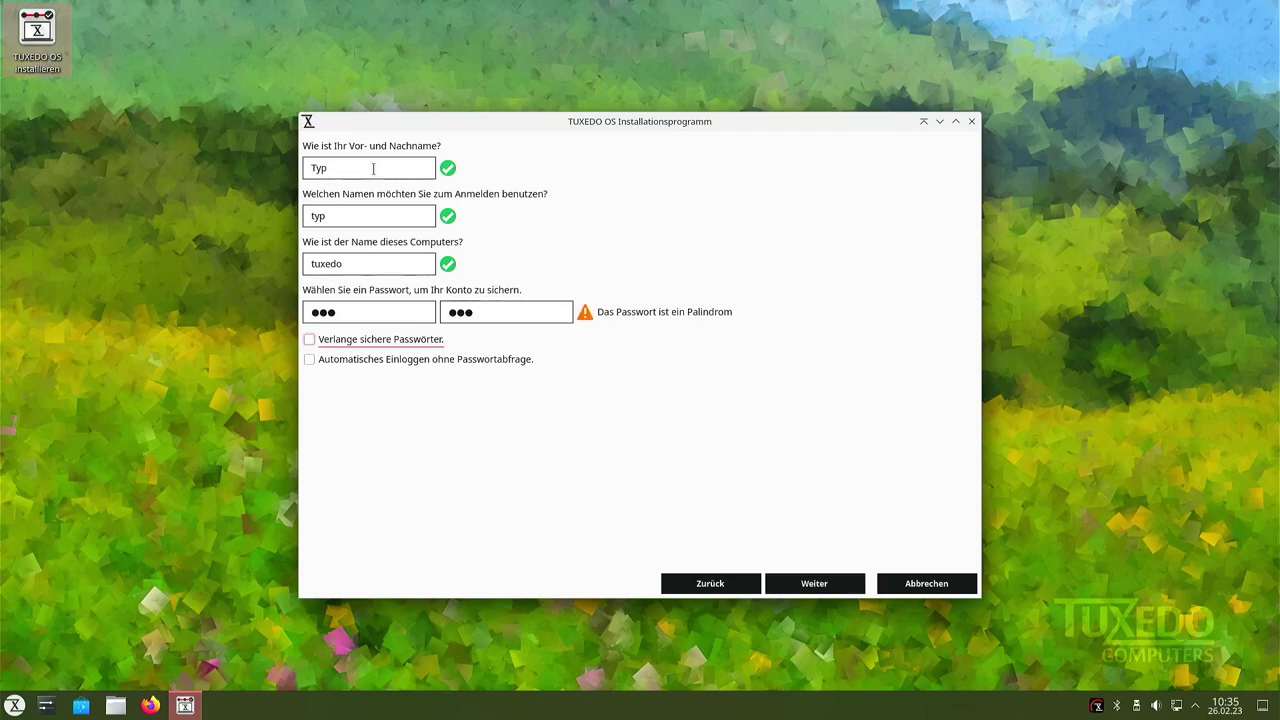
key("Tab")
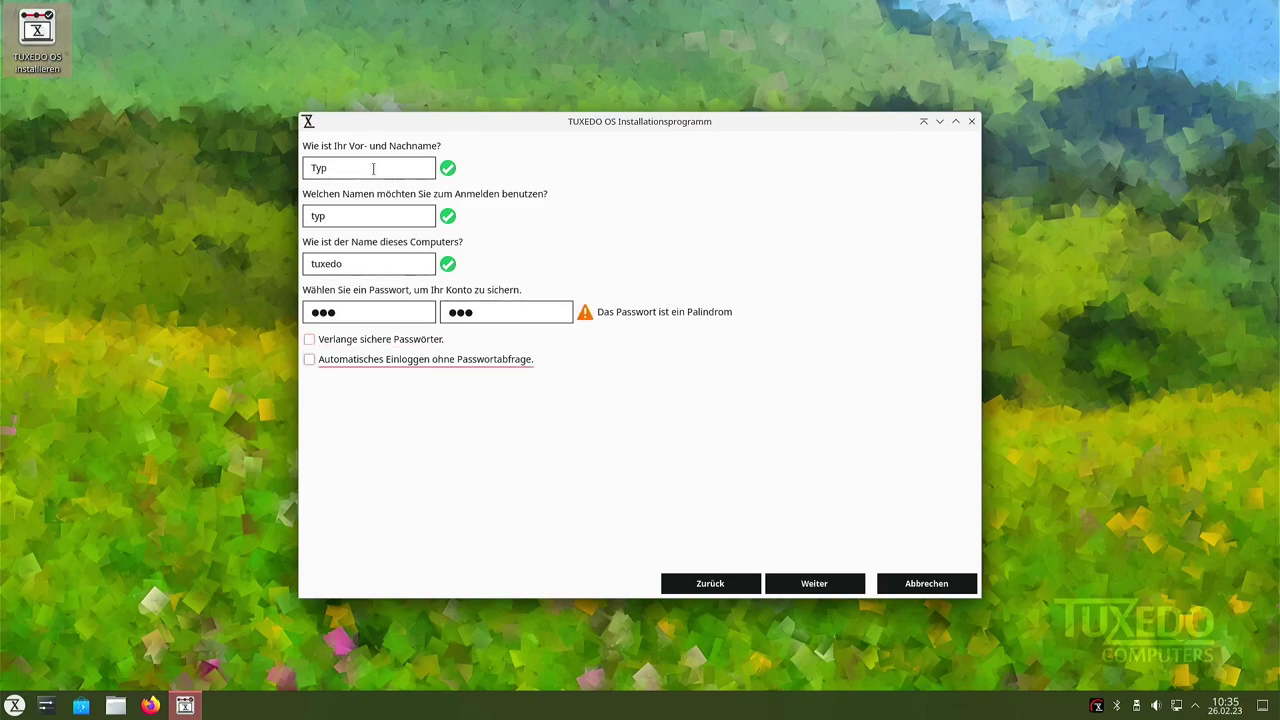
left_click(786, 589)
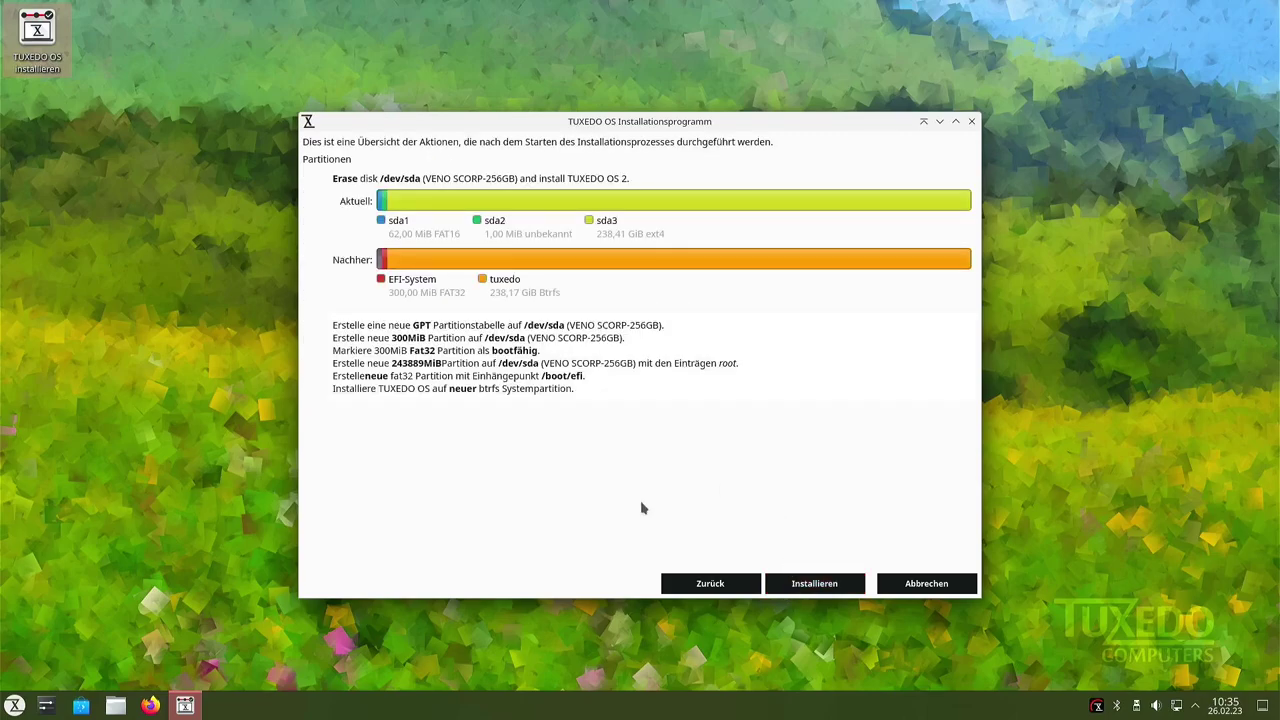
Confirm the disk changes to install TUXEDO OS 2 and restart the computer once the installation finishes.
left_click(805, 590)
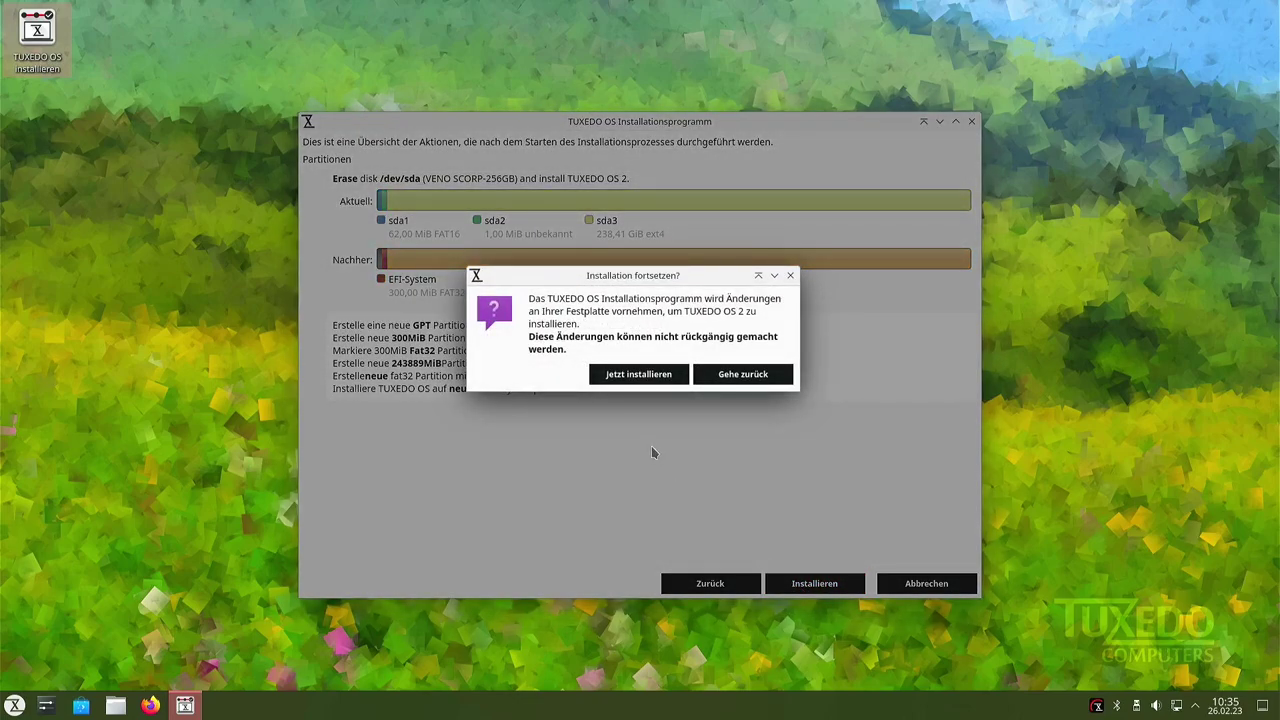
left_click(635, 374)
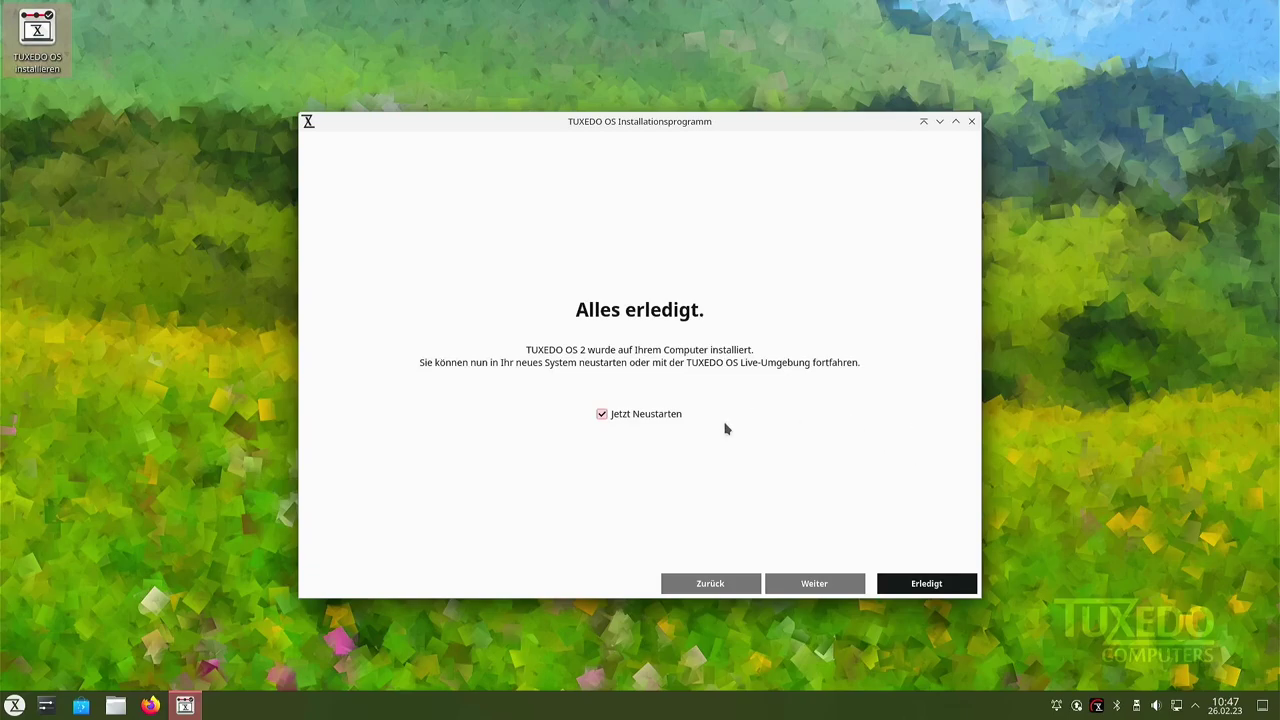
left_click(910, 580)
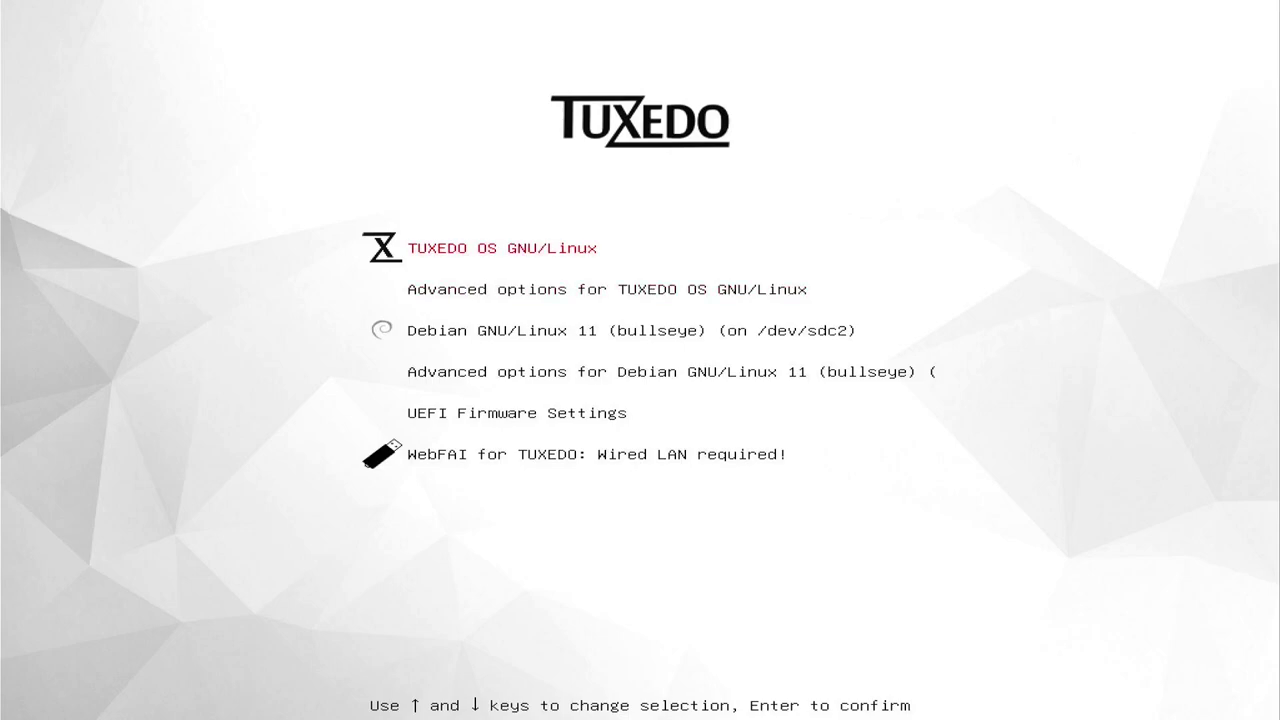
Boot the TUXEDO OS GNU/Linux entry and log in with the account password.
key("Up")
key("Down")
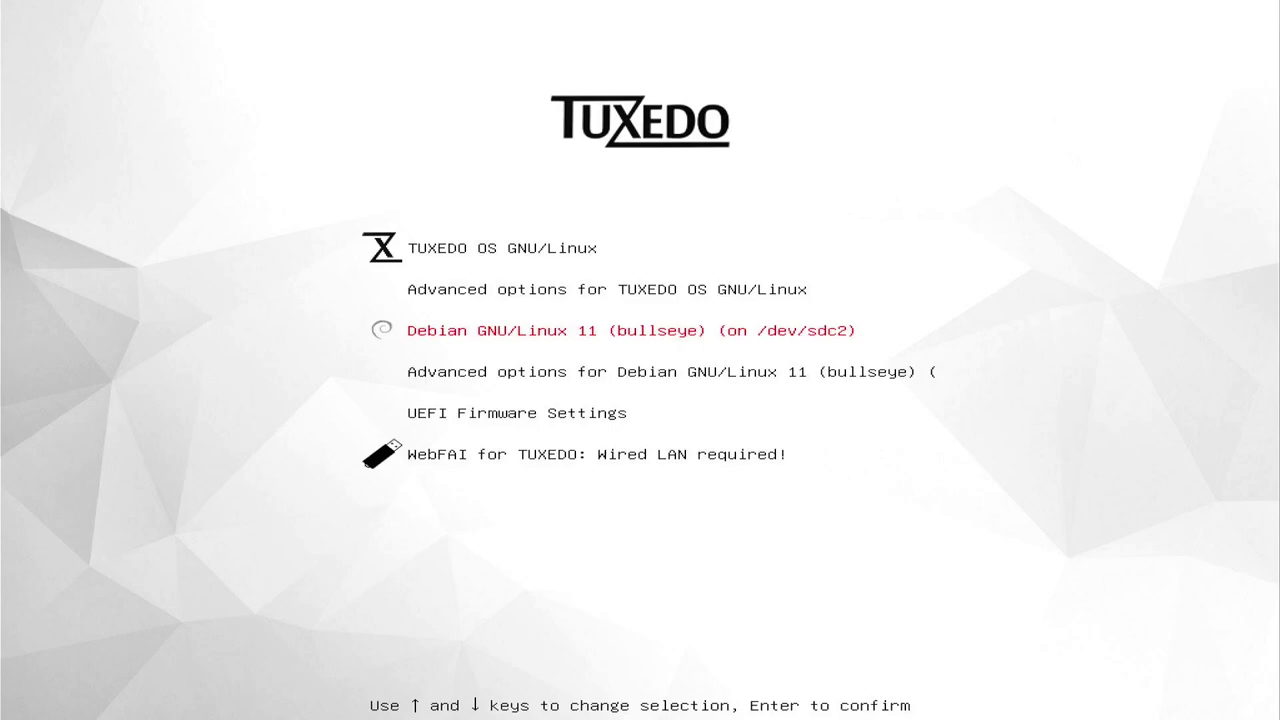
key("Down")
key("Up")
key("Up")
key("Up")
key("Return")
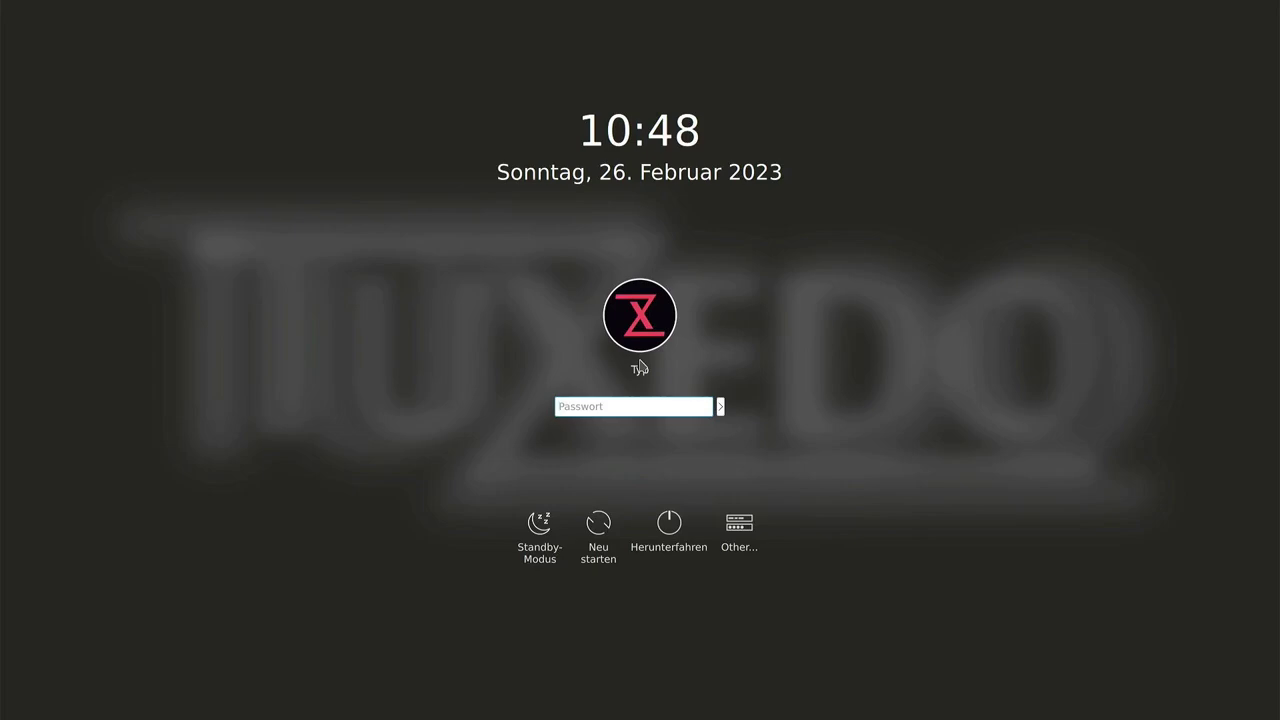
type("***")
key("Return")
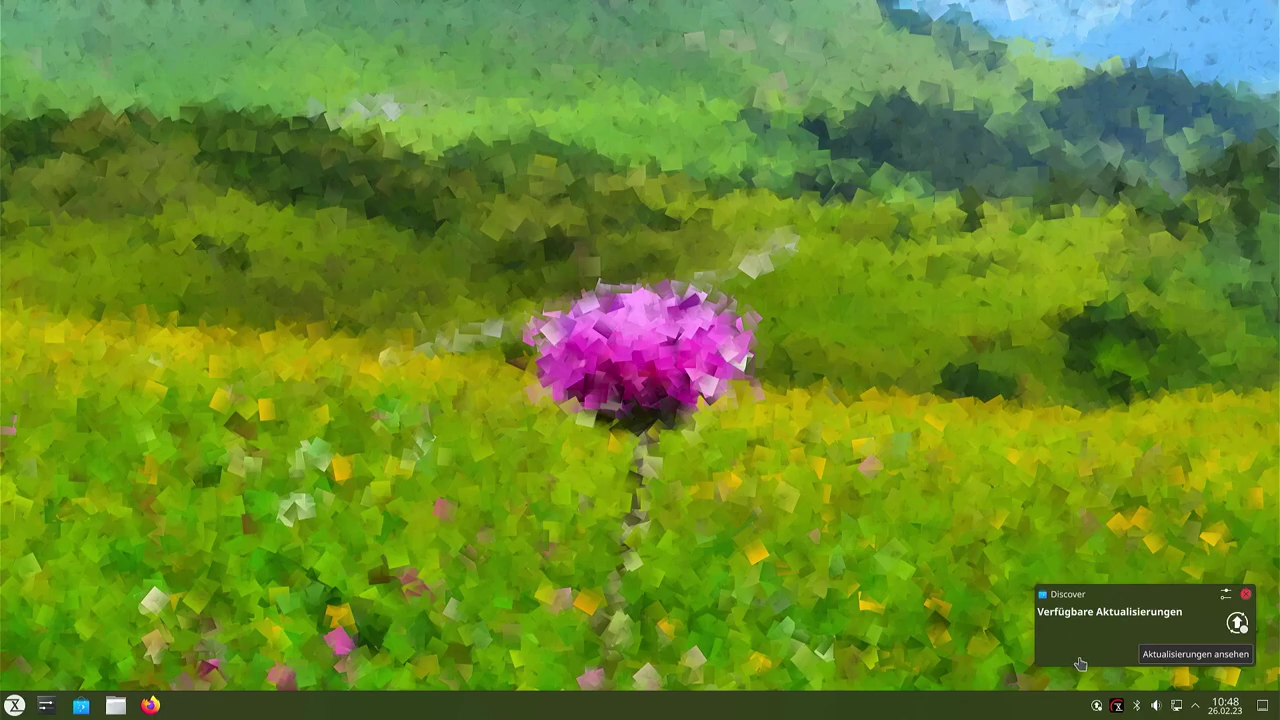
Open the audio device settings and set the playback profile to Digital Stereo (HDMI)-Ausgabe.
right_click(1157, 707)
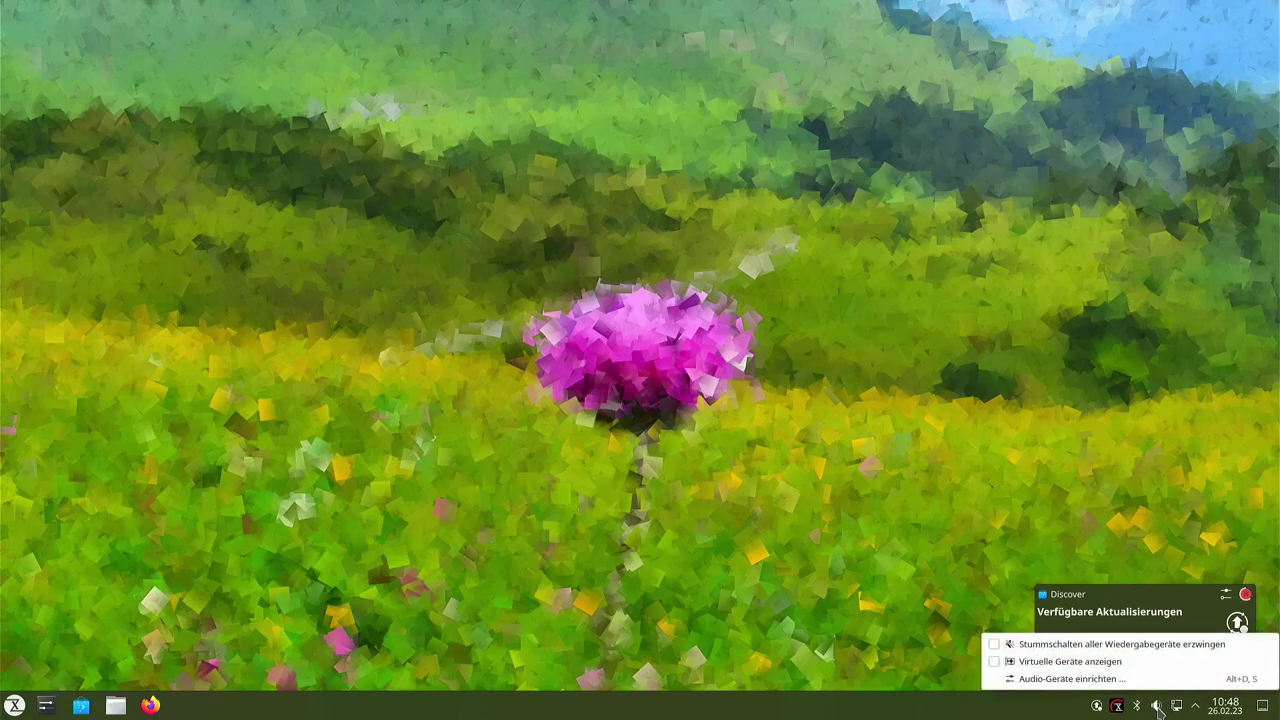
left_click(1140, 680)
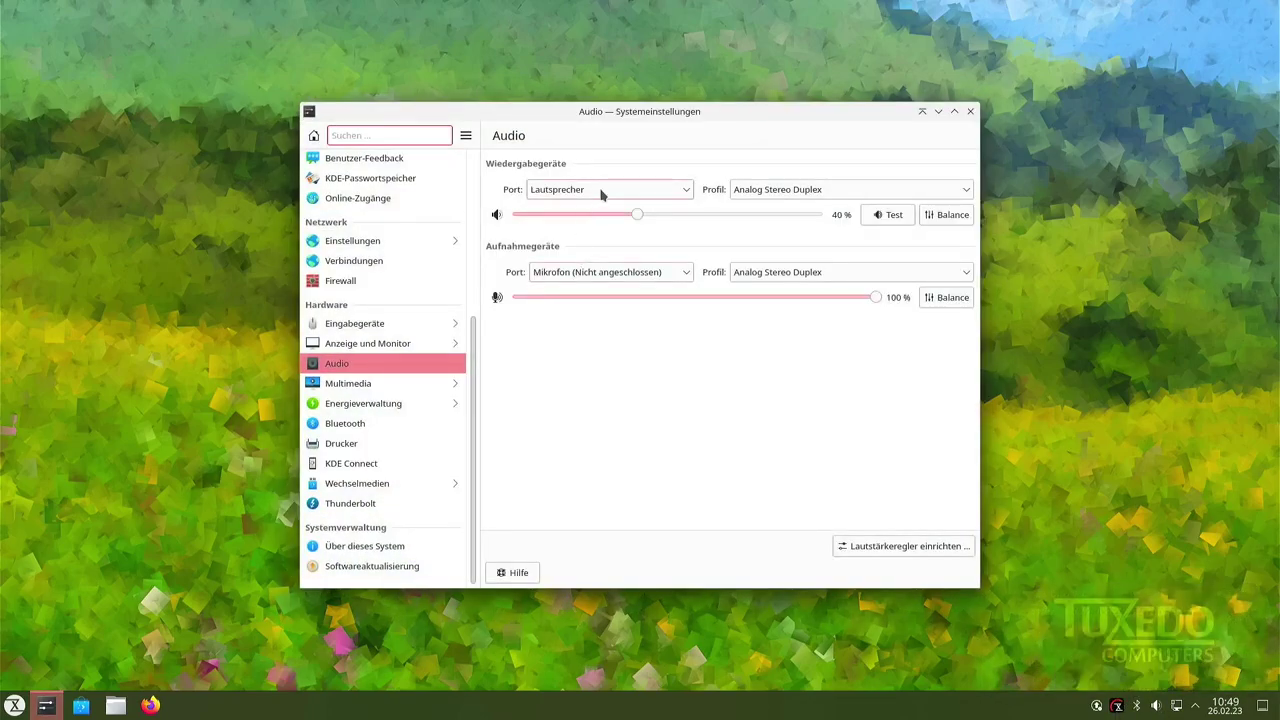
left_click(800, 189)
left_click(788, 283)
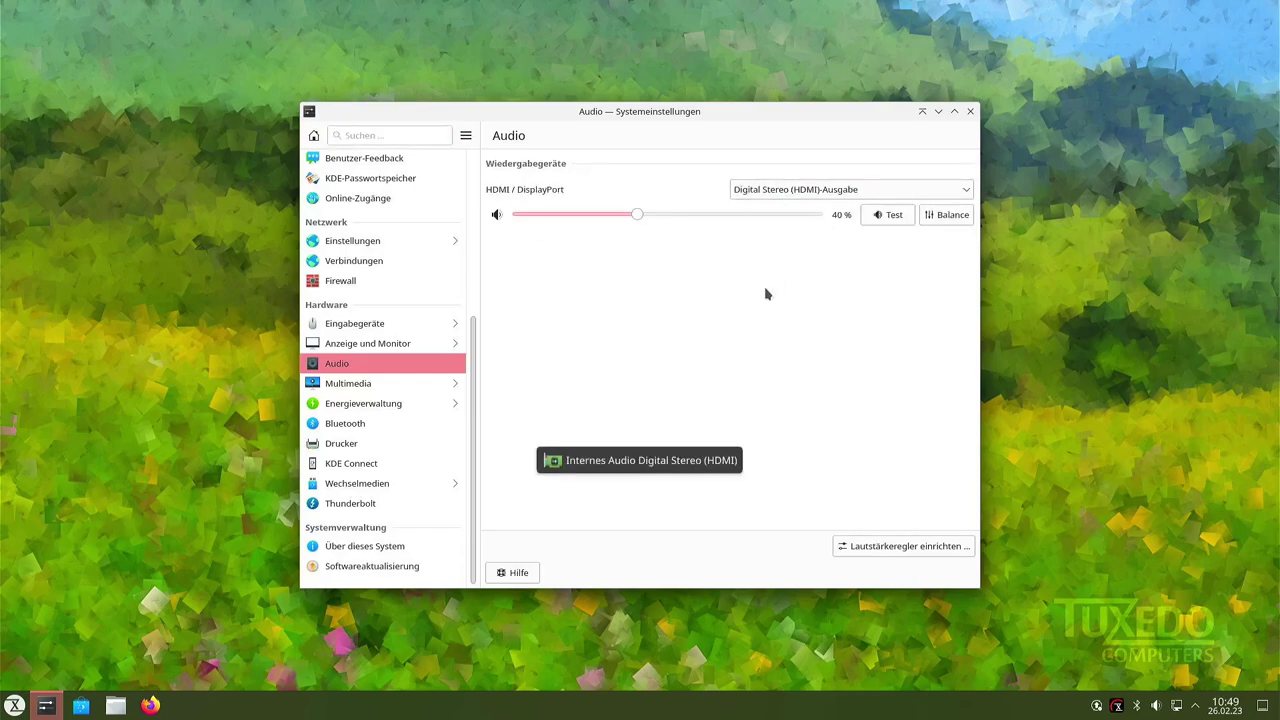
Test the front left and front right speakers of the HDMI output and close the system settings.
left_click(660, 330)
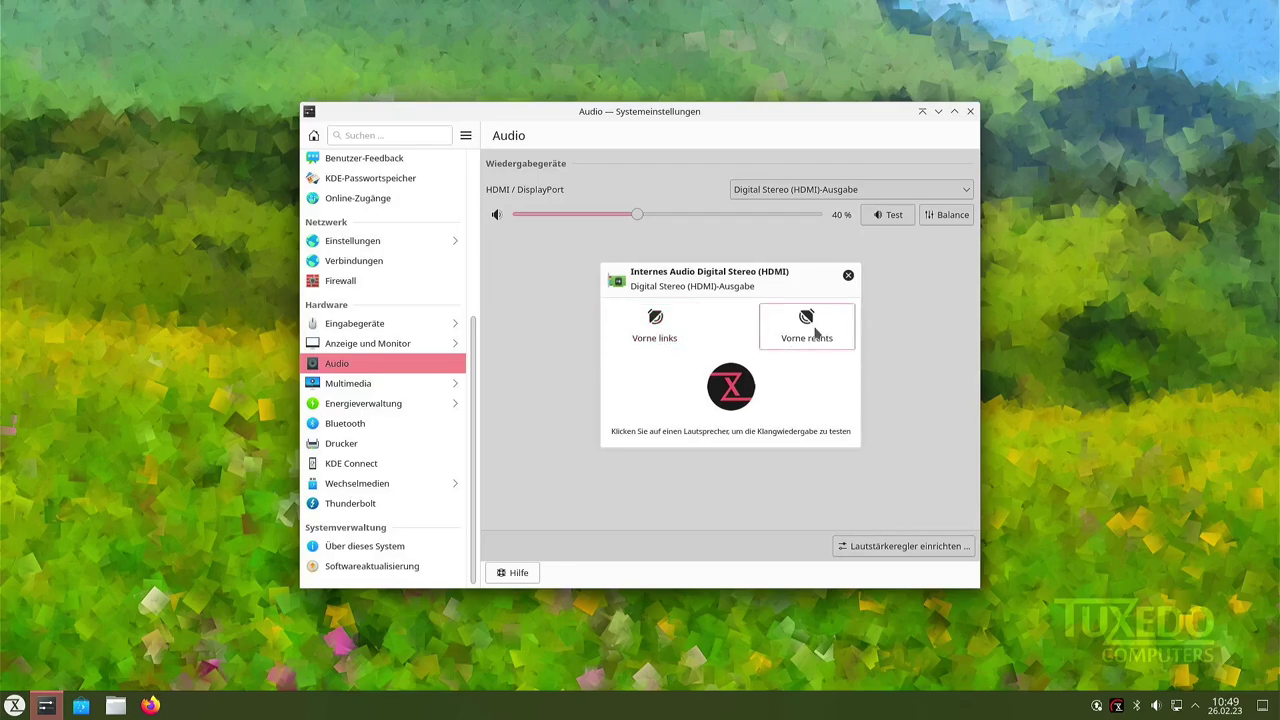
left_click(815, 331)
left_click(848, 275)
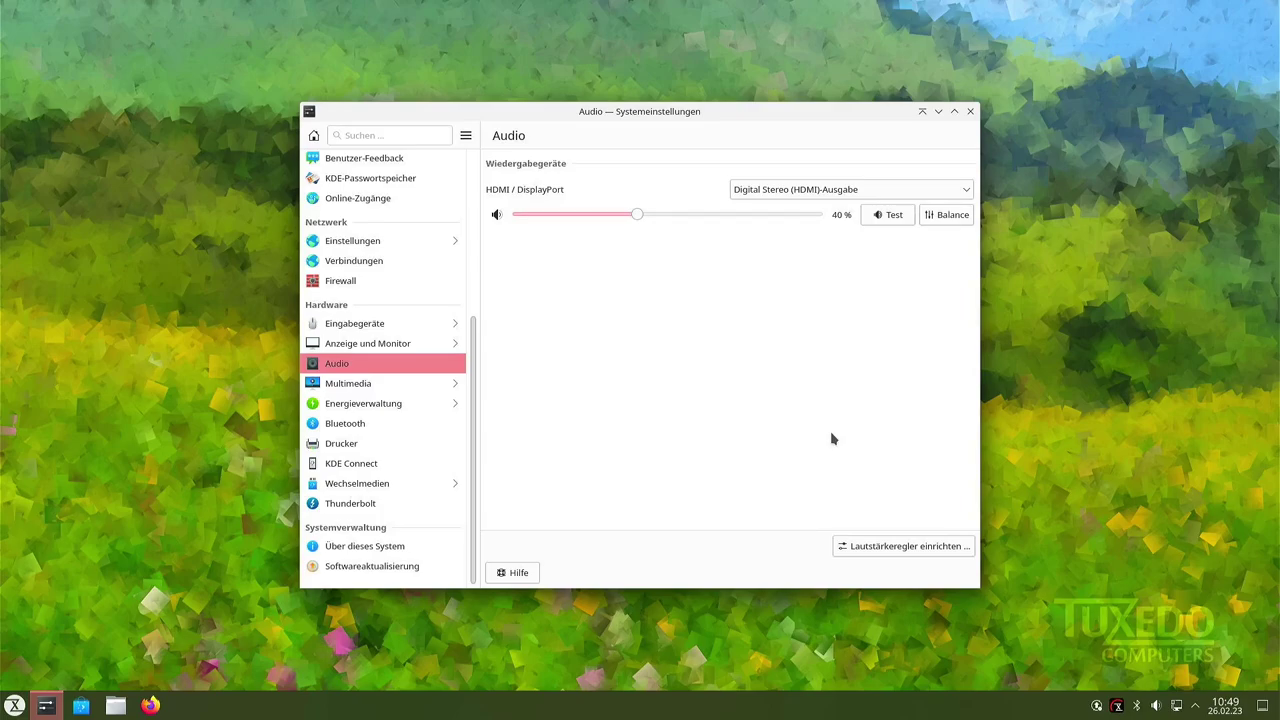
left_click(974, 115)
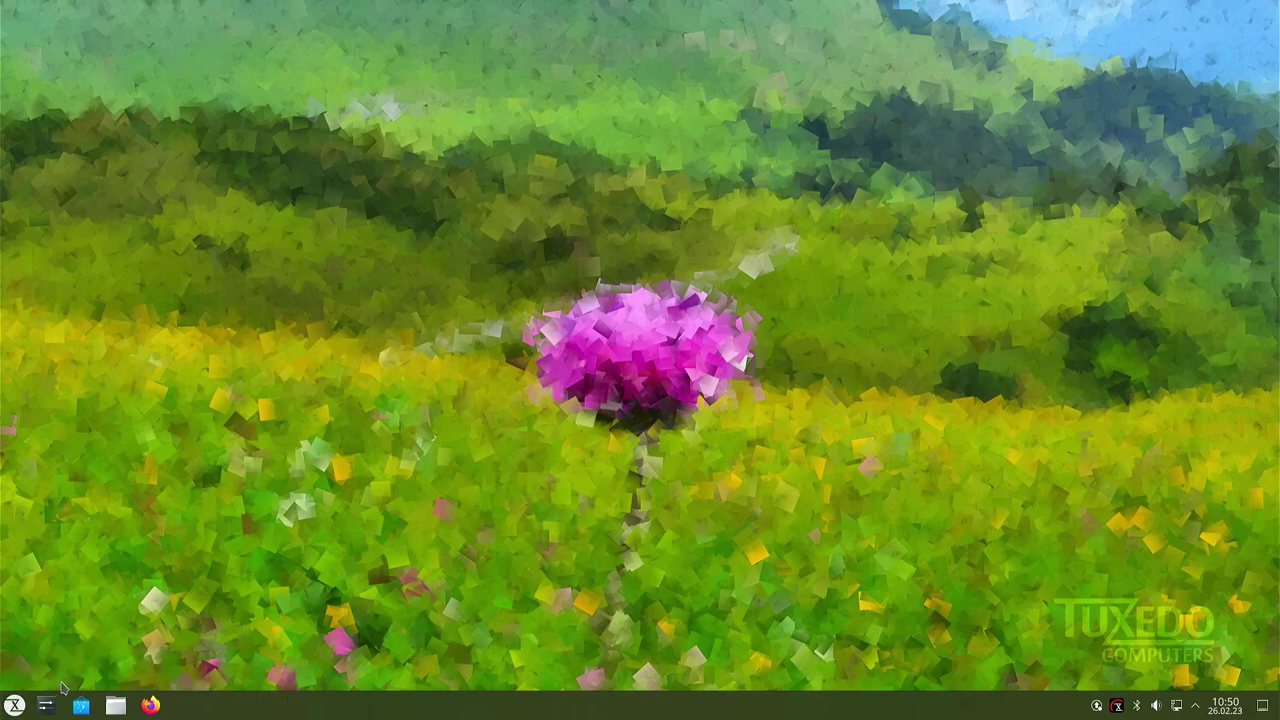
Look through the office and internet programs in the application launcher and close it.
left_click(15, 706)
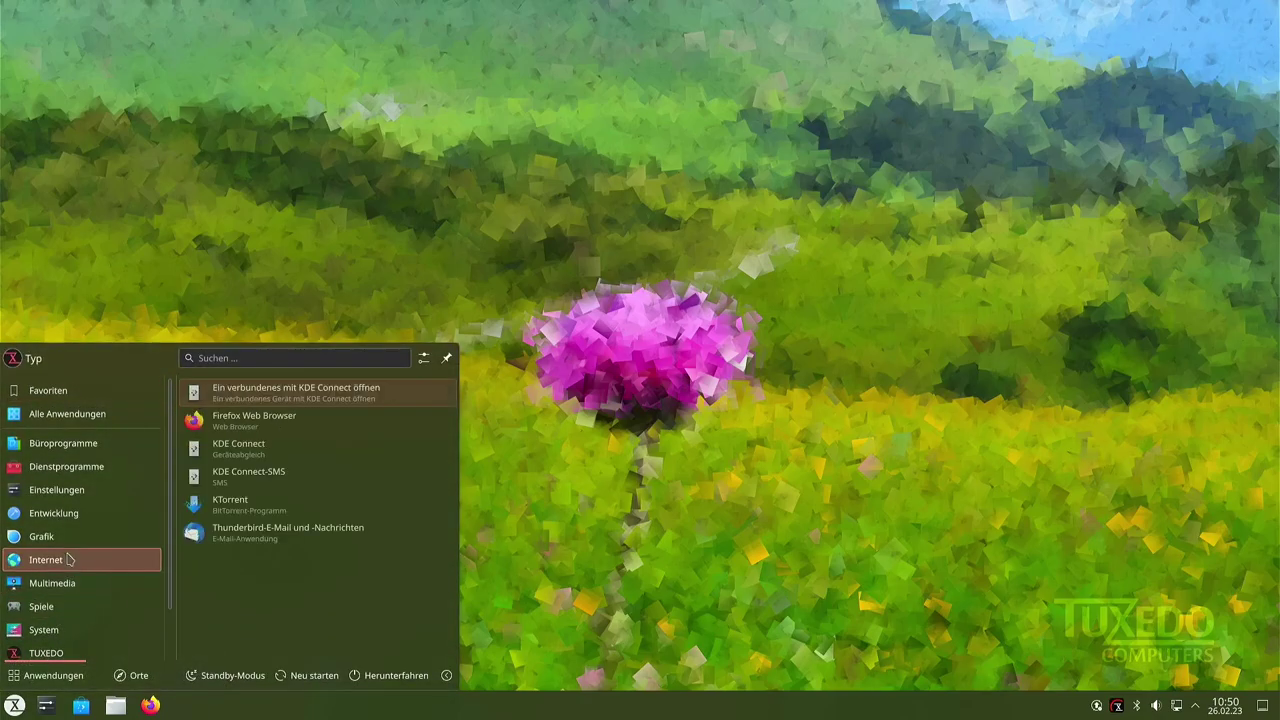
mouse_move(73, 444)
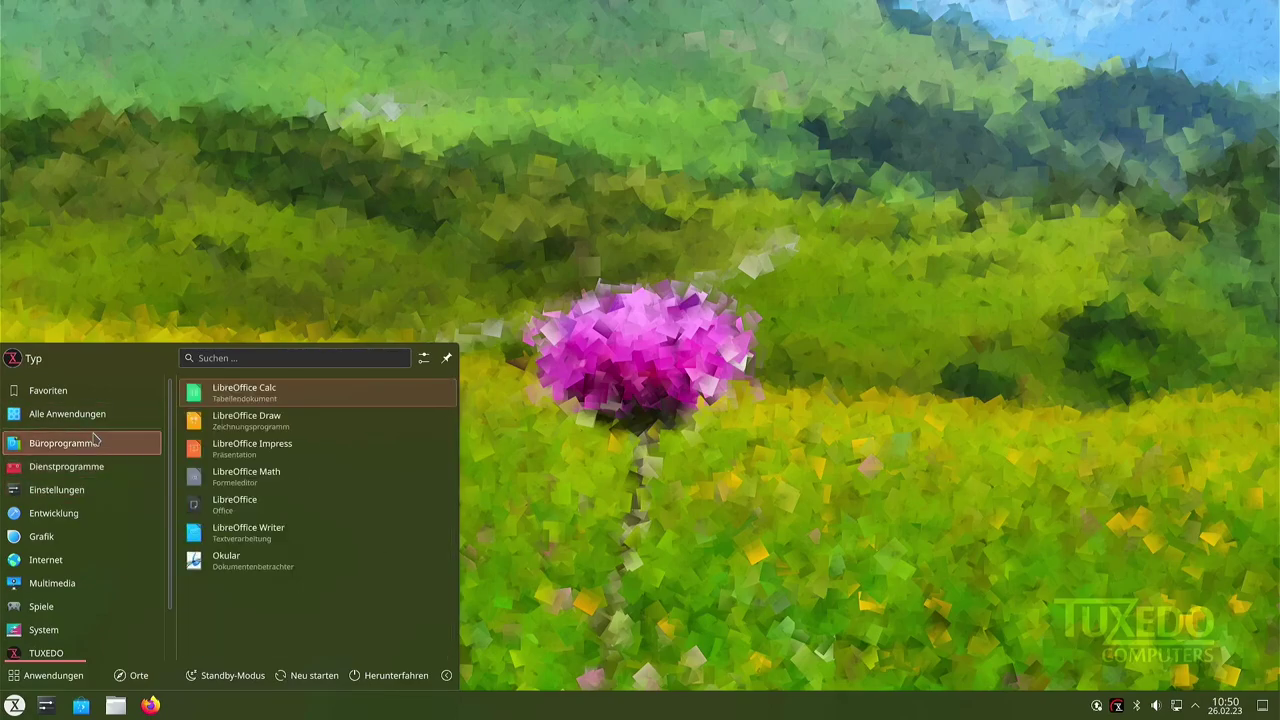
mouse_move(106, 533)
left_click(620, 458)
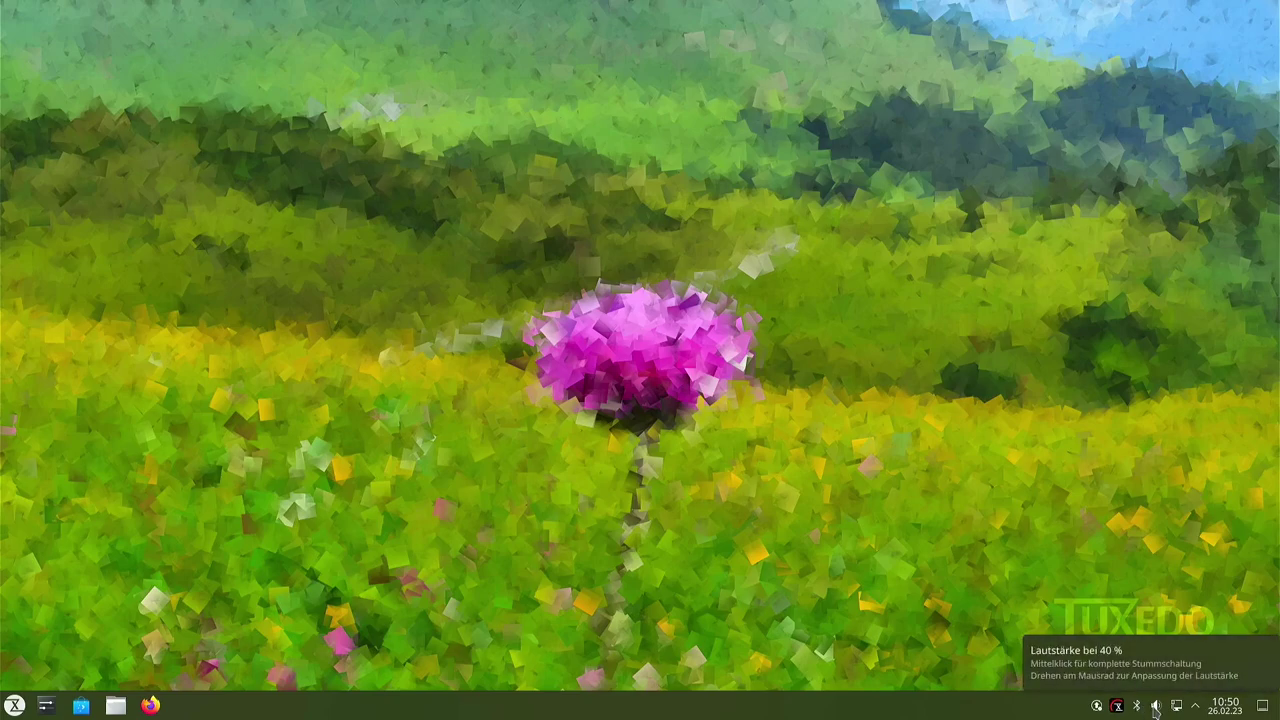
left_click(82, 707)
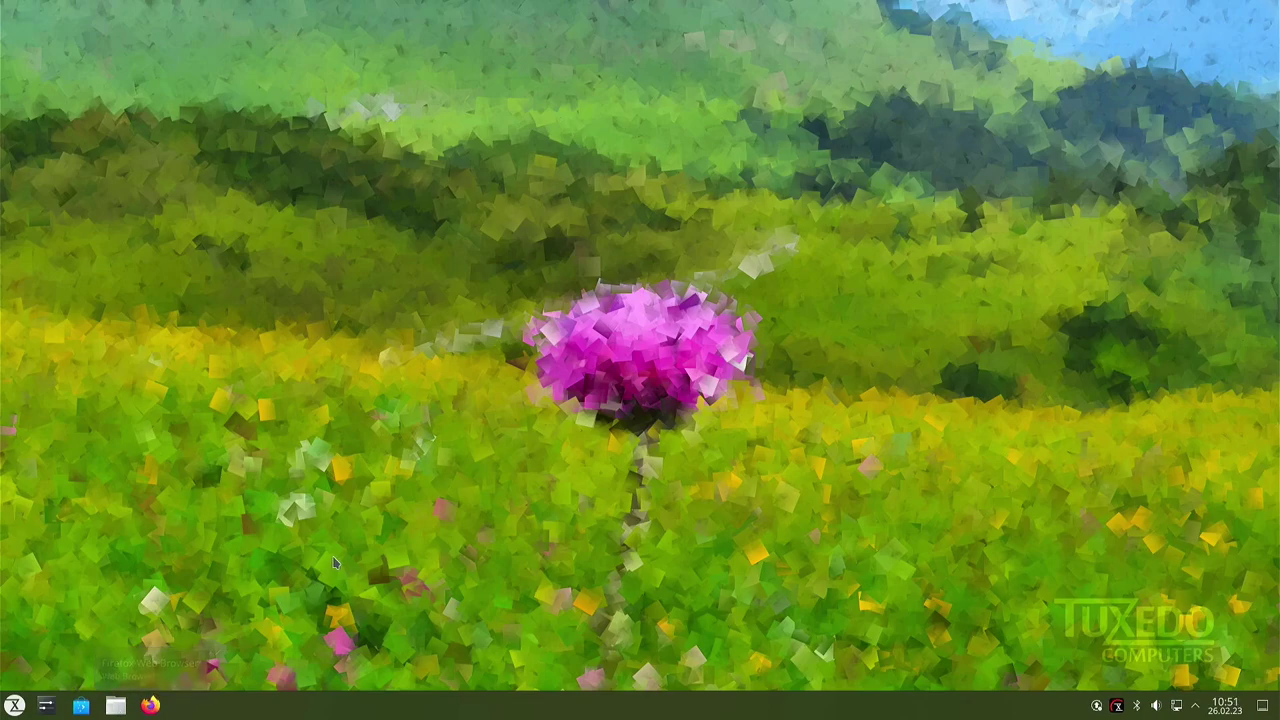
Reopen the application launcher and examine the office programs, the utilities and the full list of categories.
left_click(14, 706)
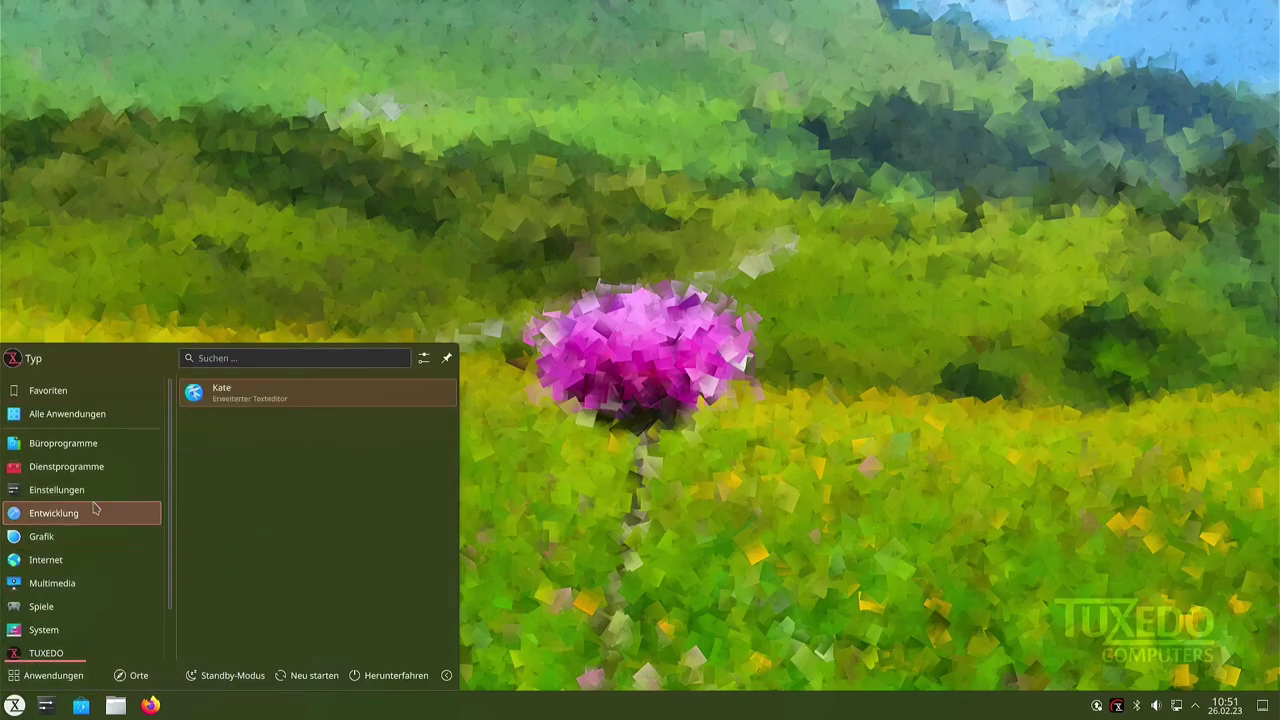
scroll(78, 518, "down", 1)
mouse_move(80, 533)
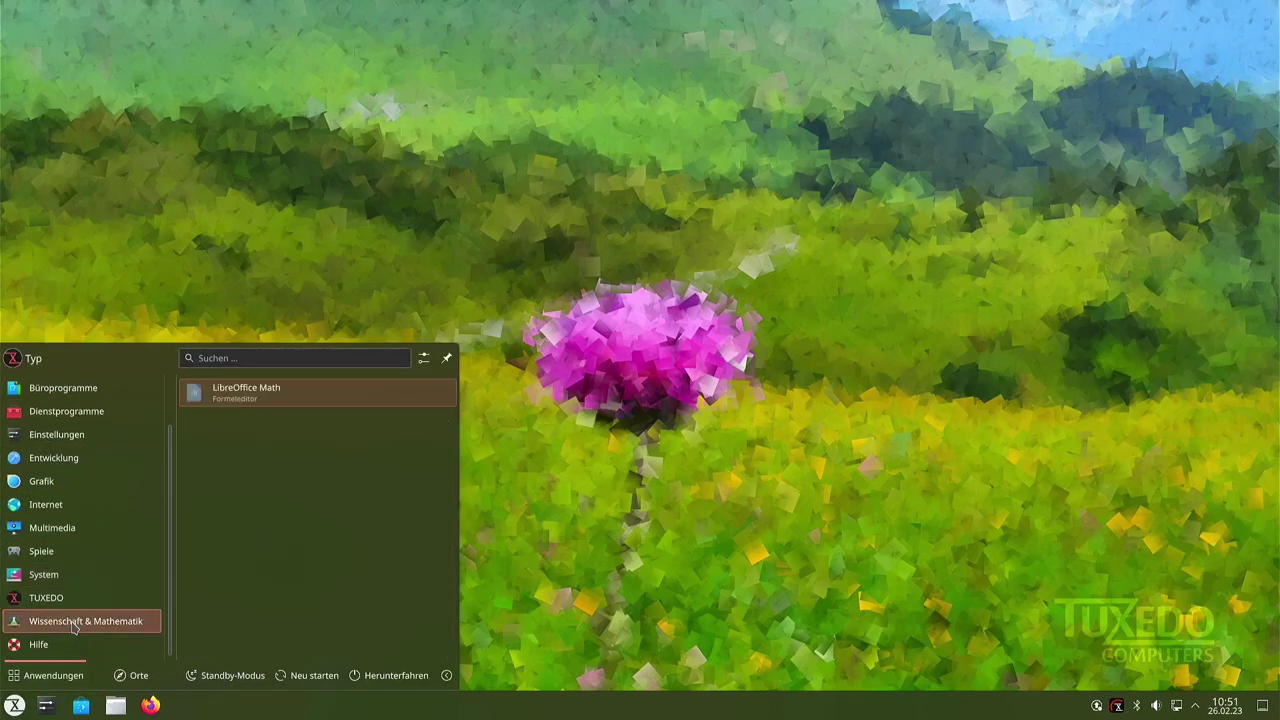
scroll(75, 628, "up", 1)
mouse_move(57, 425)
mouse_move(55, 448)
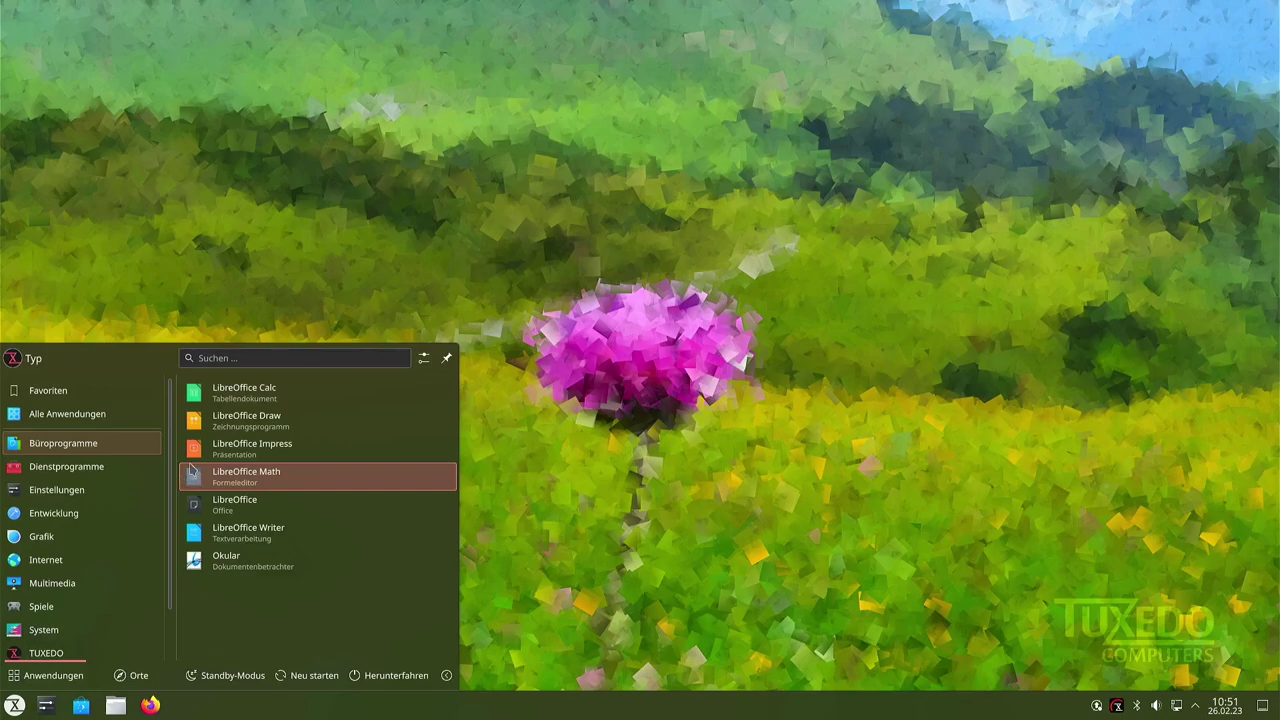
mouse_move(129, 467)
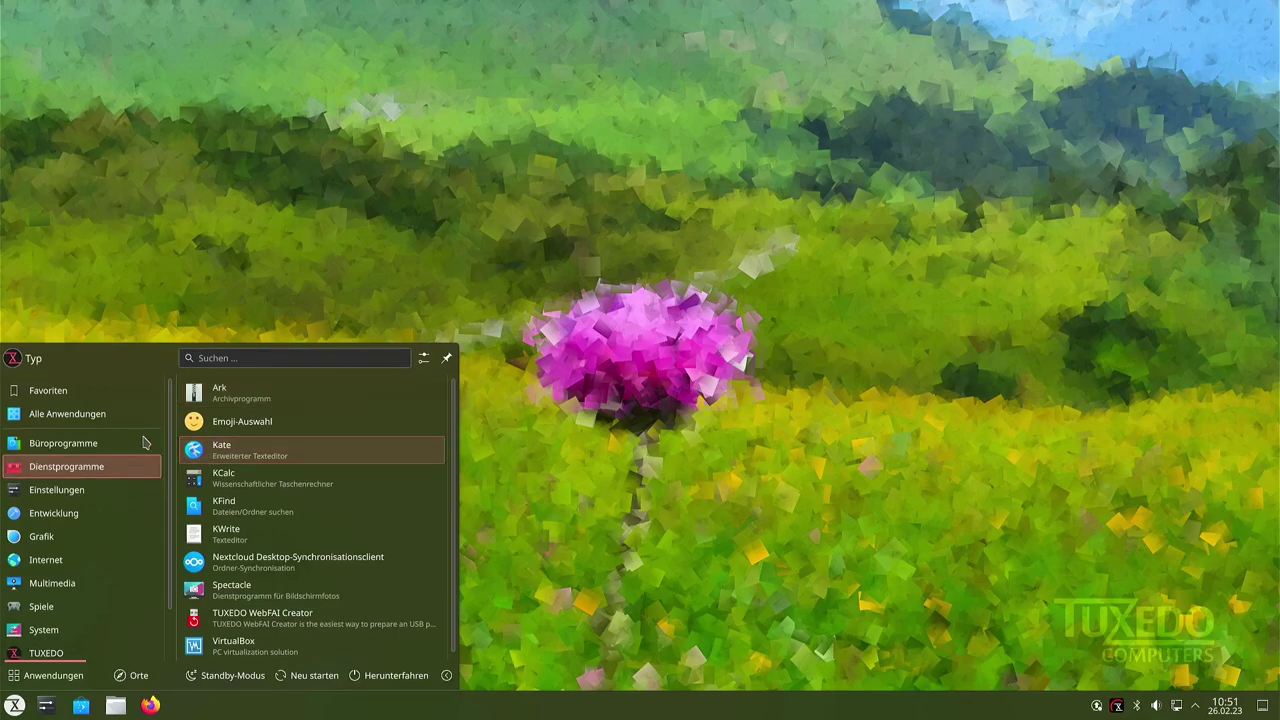
mouse_move(120, 443)
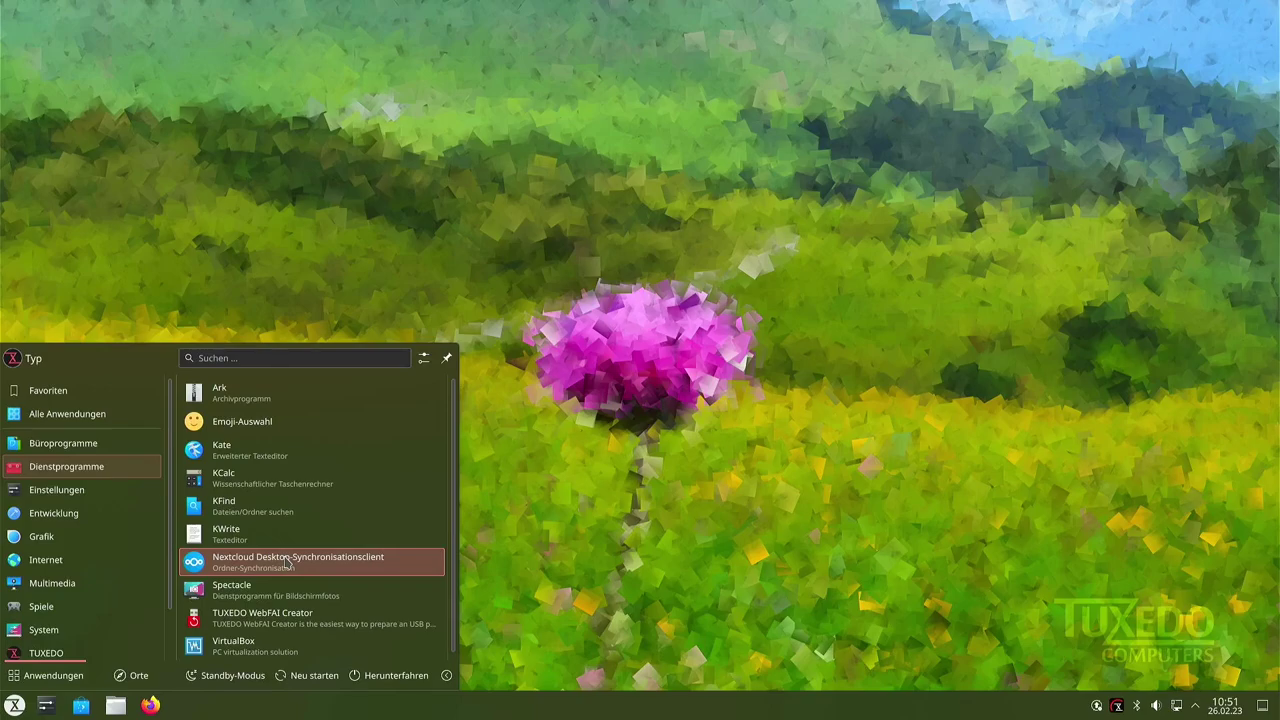
Launch TUXEDO WebFAI Creator from the utilities, choose the TUXEDO FAI Desktop PC image and close the program.
scroll(287, 563, "down", 1)
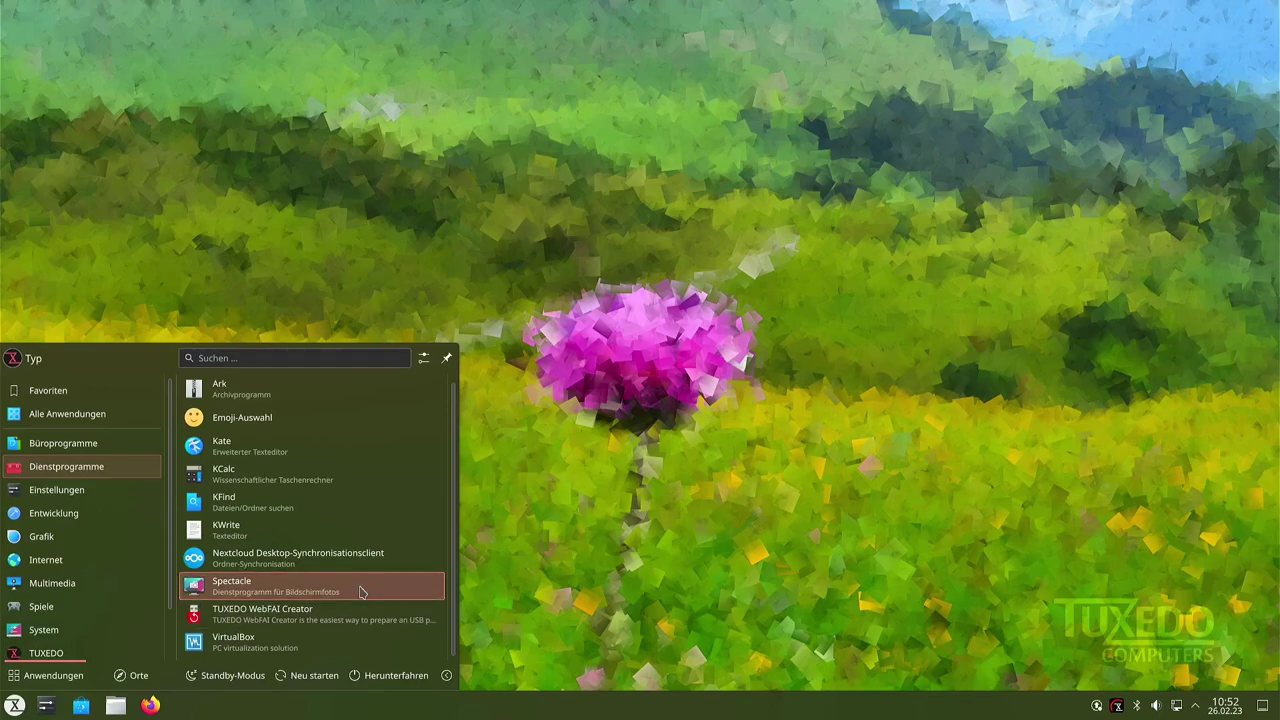
left_click(331, 610)
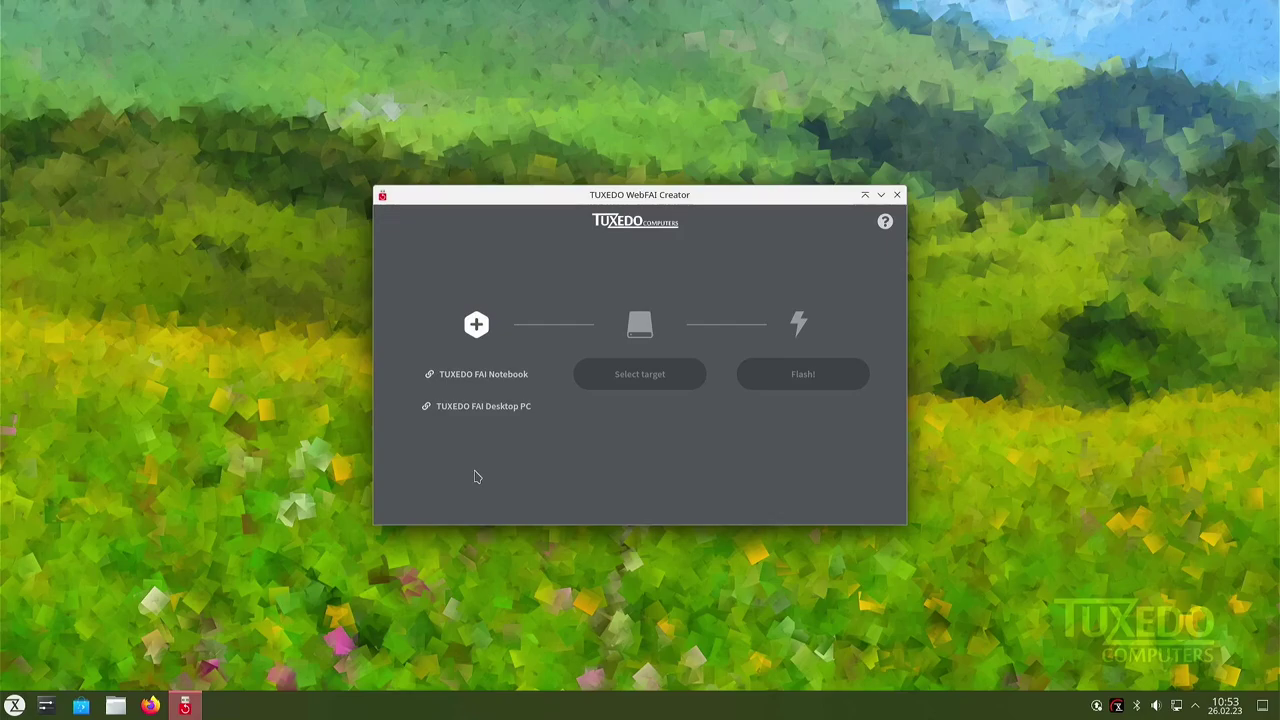
left_click(478, 410)
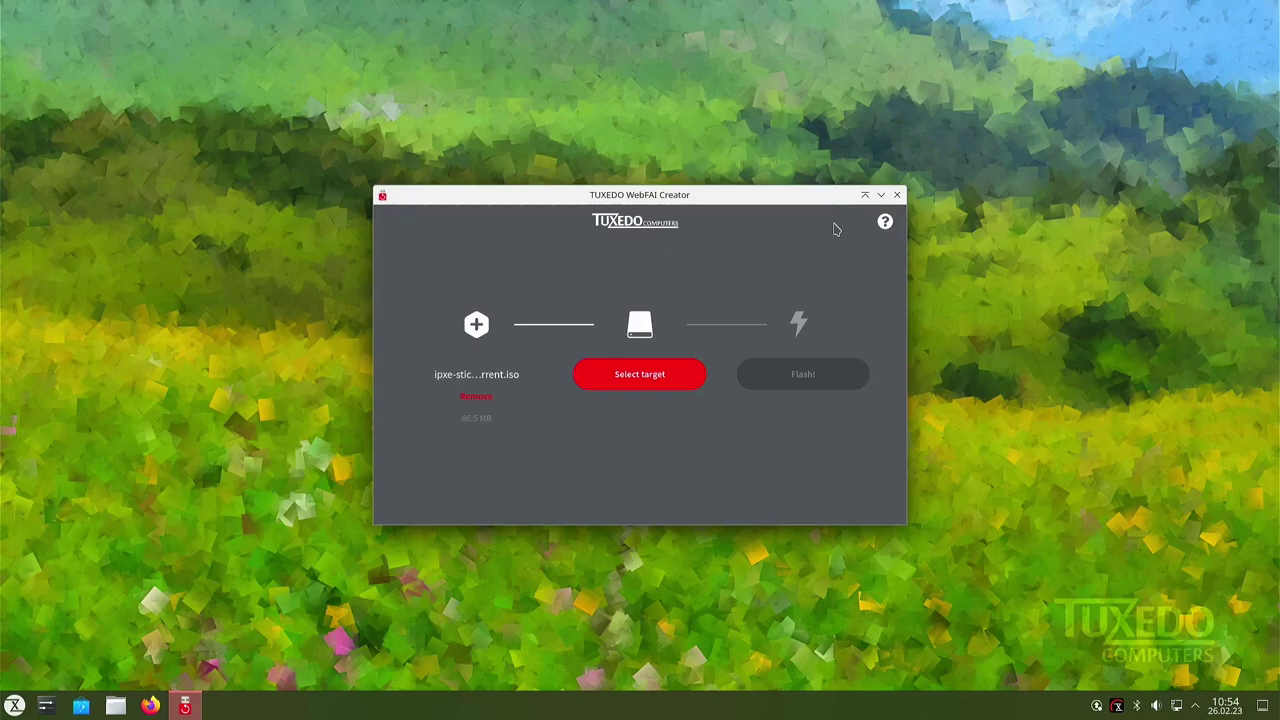
left_click(897, 195)
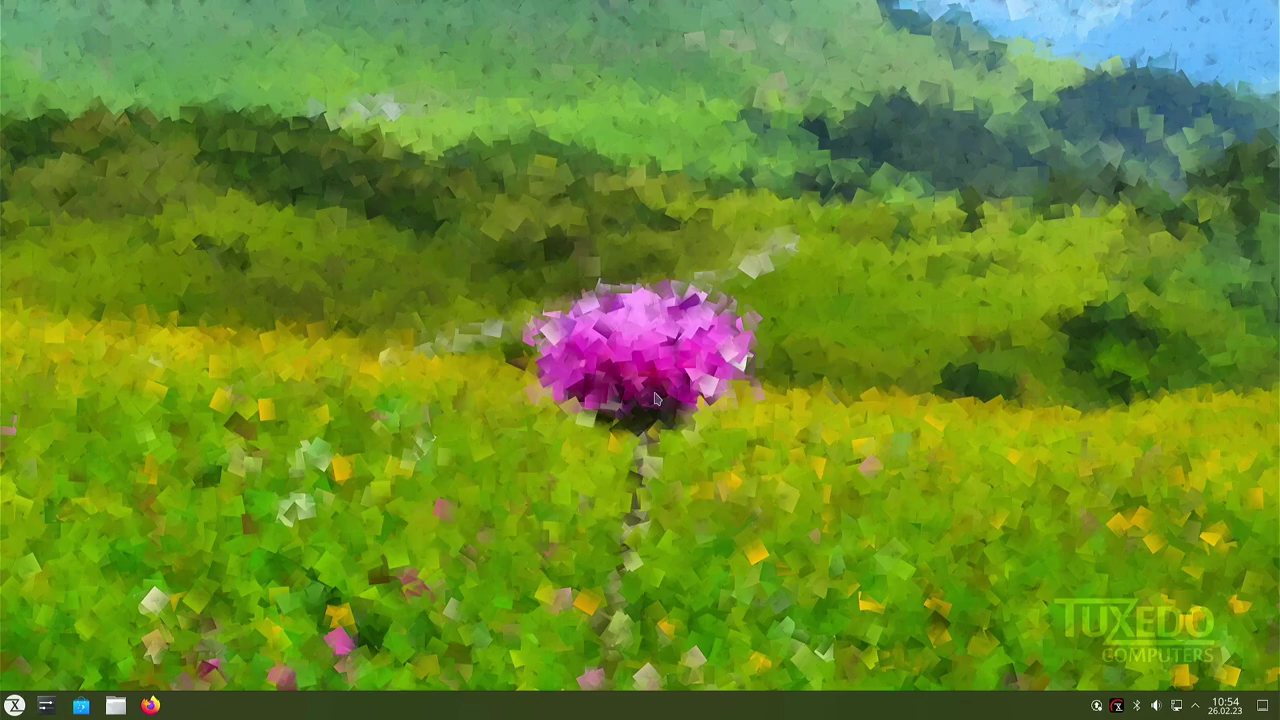
Examine the utility, development, graphics, multimedia, games and system programs in the application launcher.
left_click(14, 705)
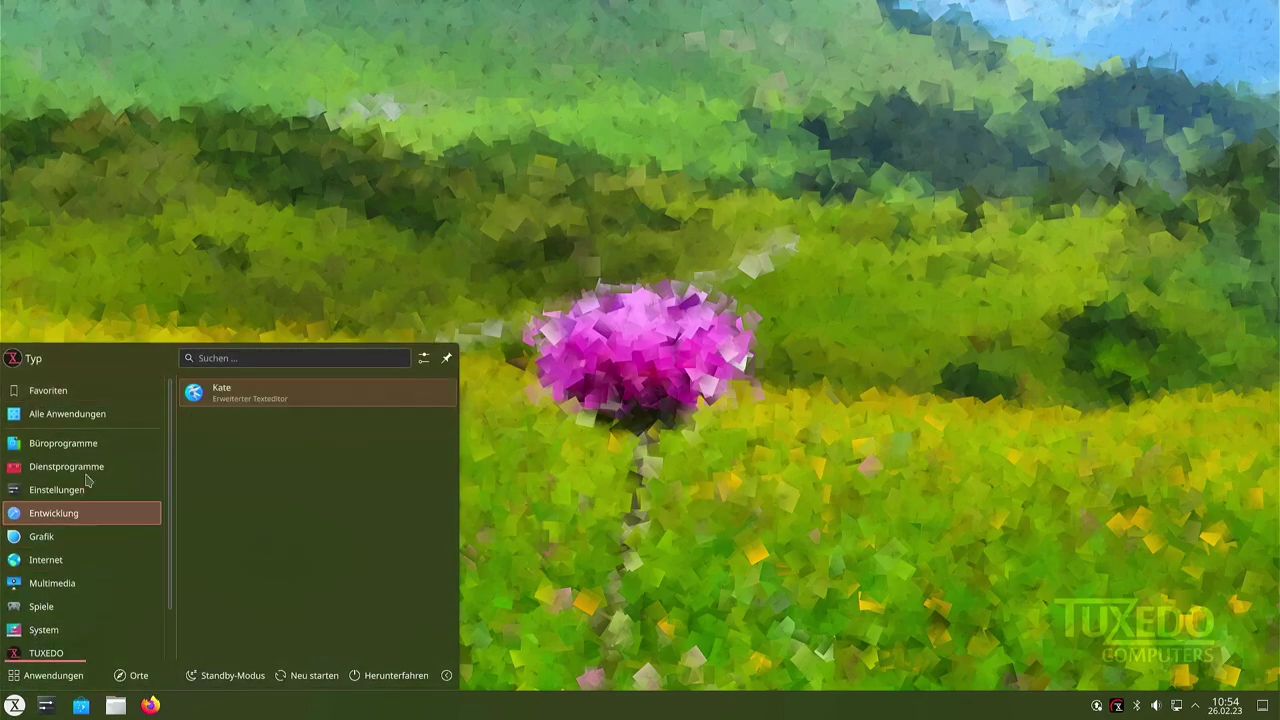
mouse_move(98, 474)
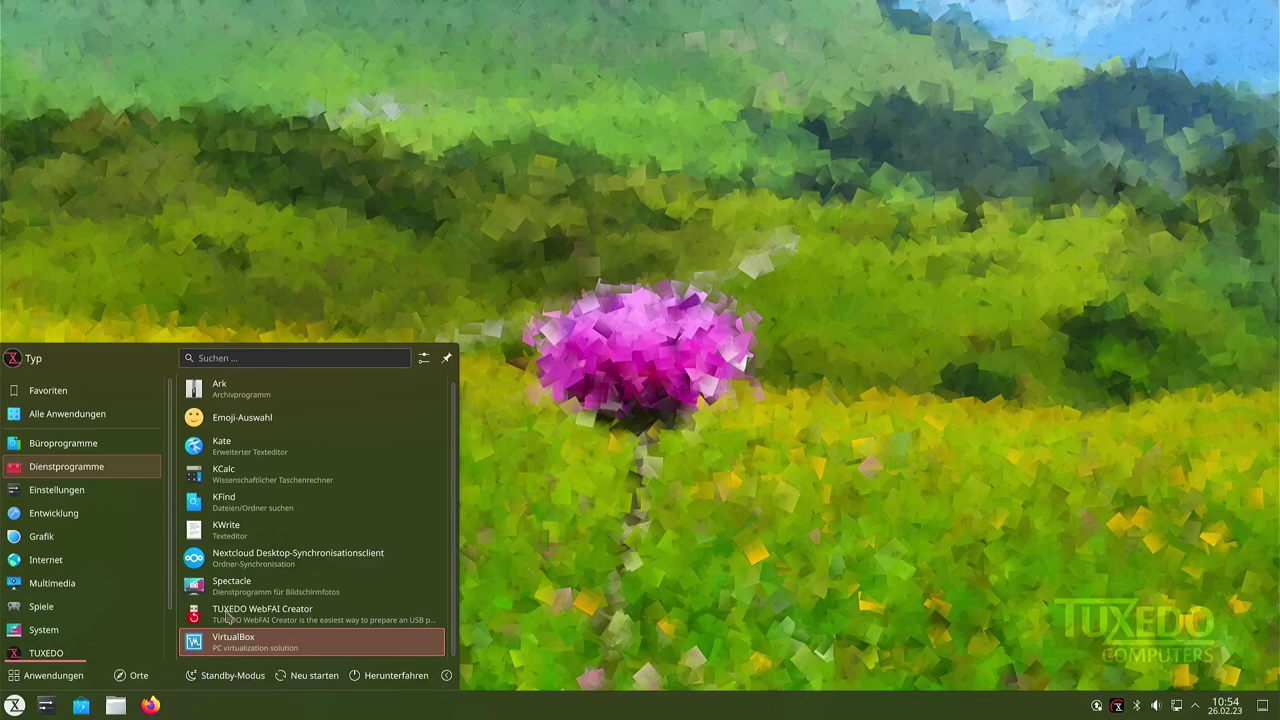
mouse_move(140, 488)
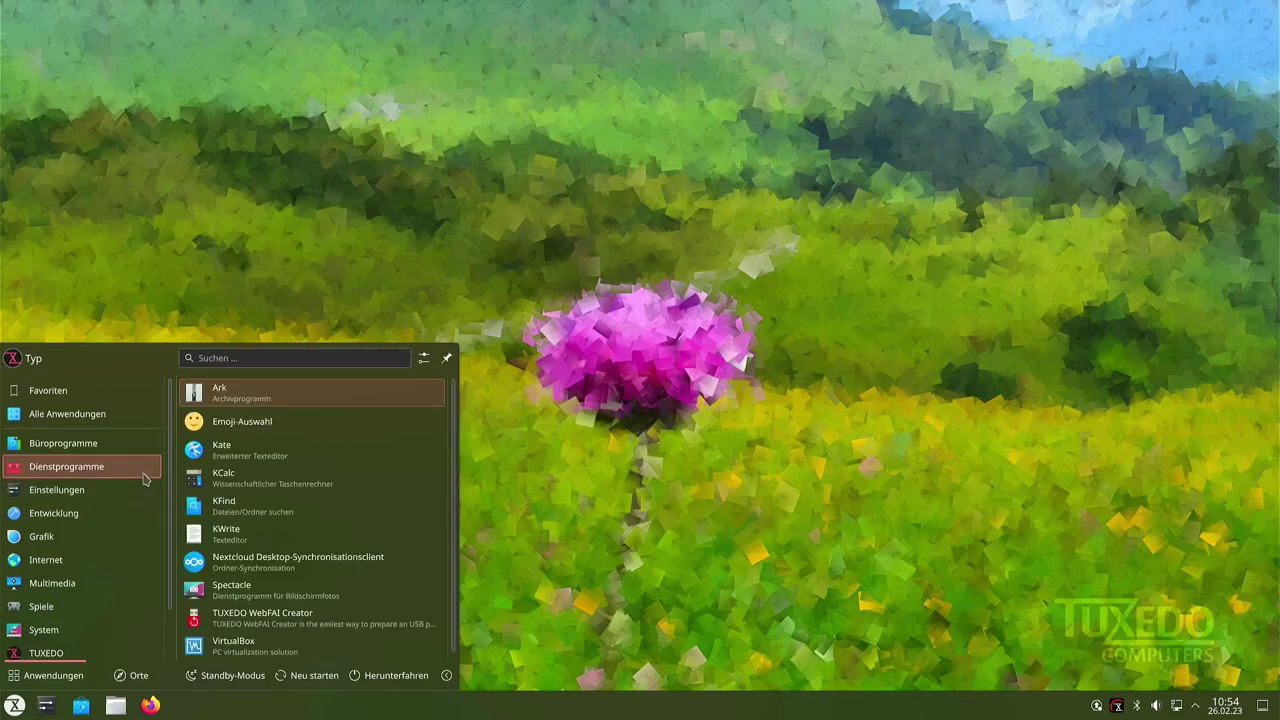
mouse_move(92, 511)
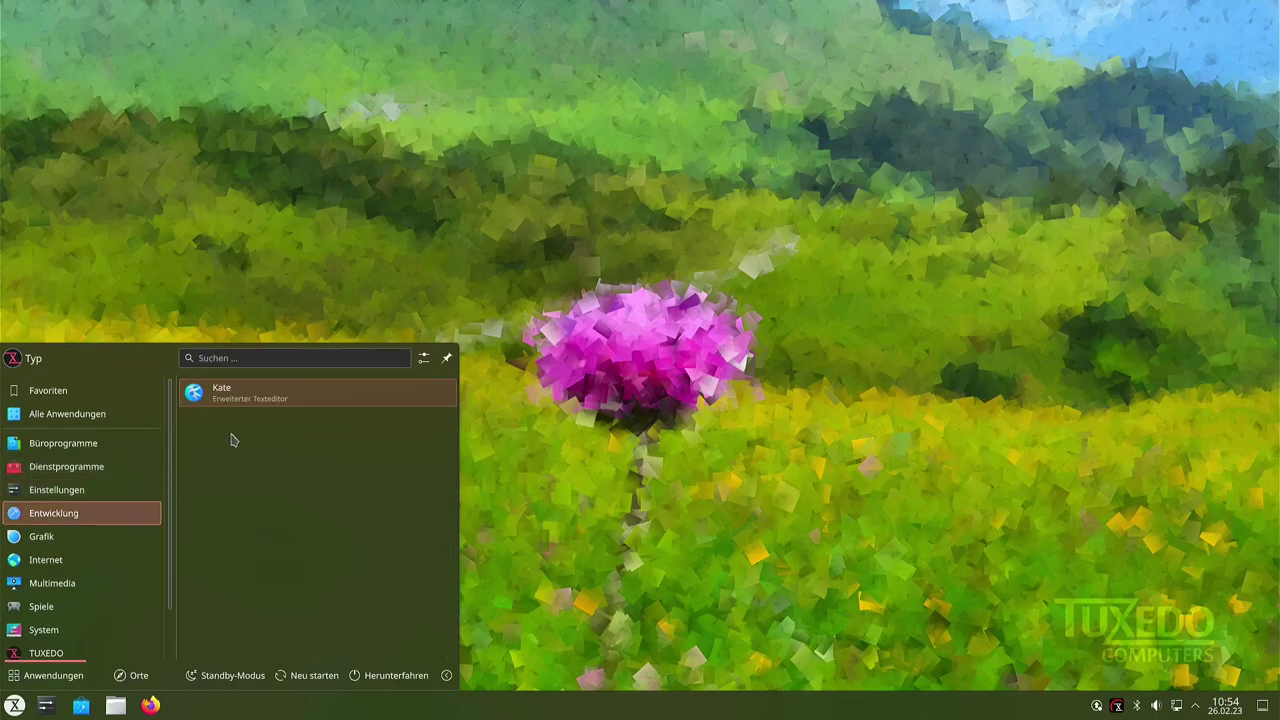
mouse_move(112, 539)
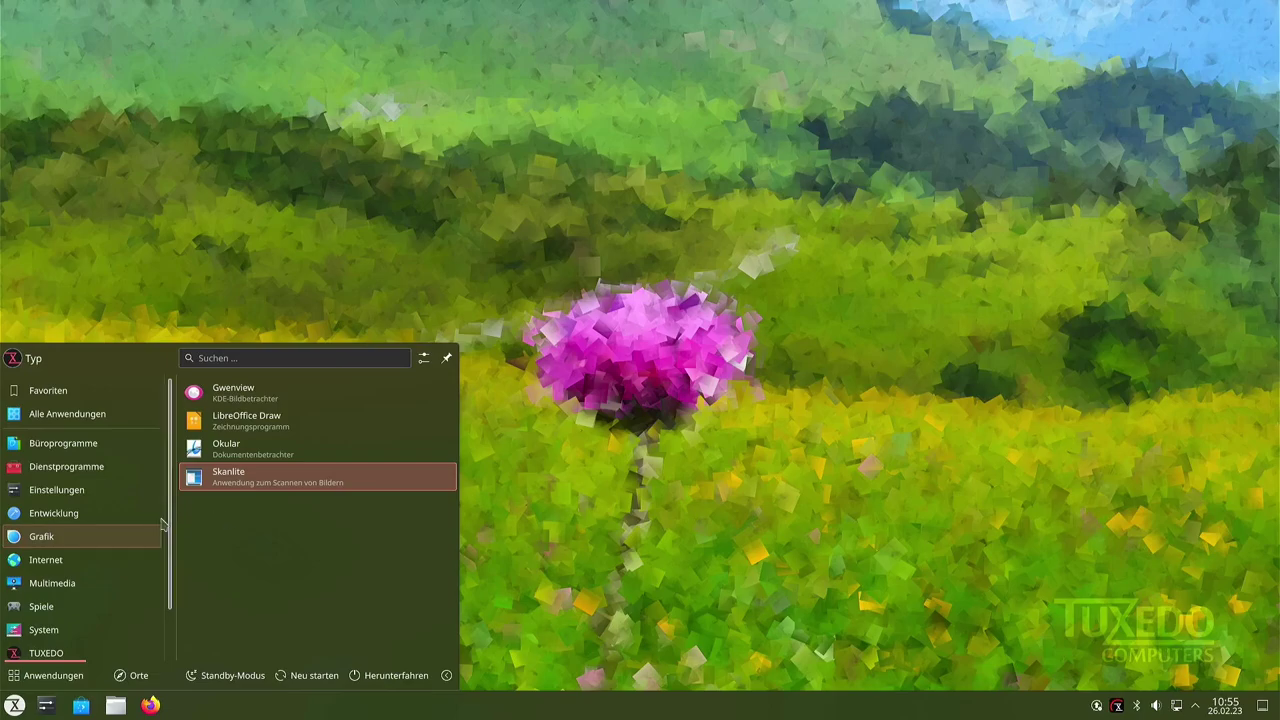
scroll(128, 547, "down", 1)
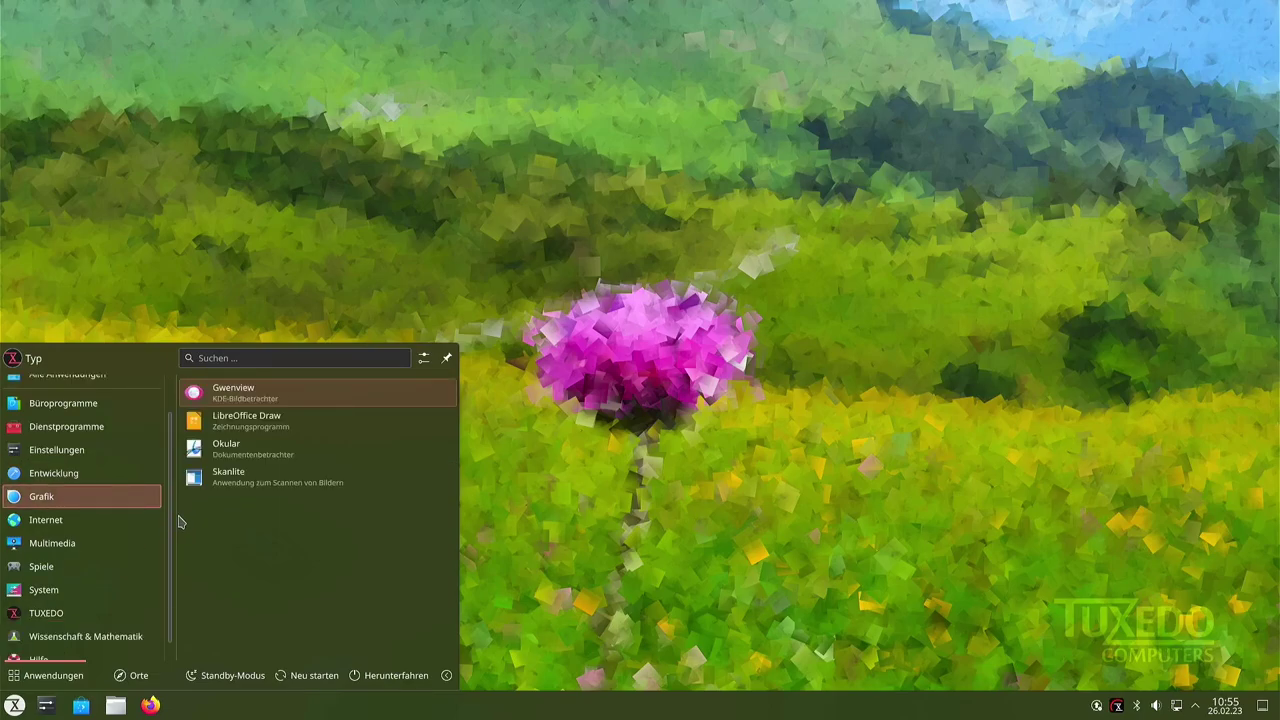
scroll(175, 545, "down", 1)
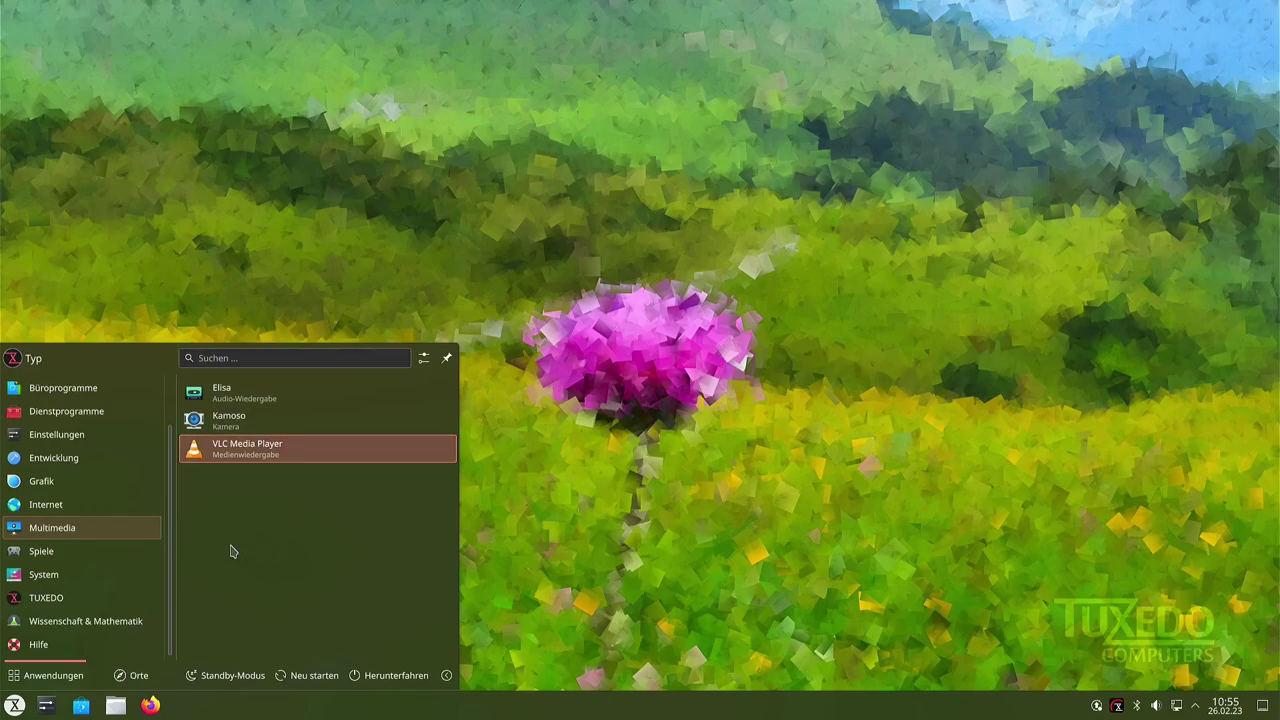
mouse_move(87, 561)
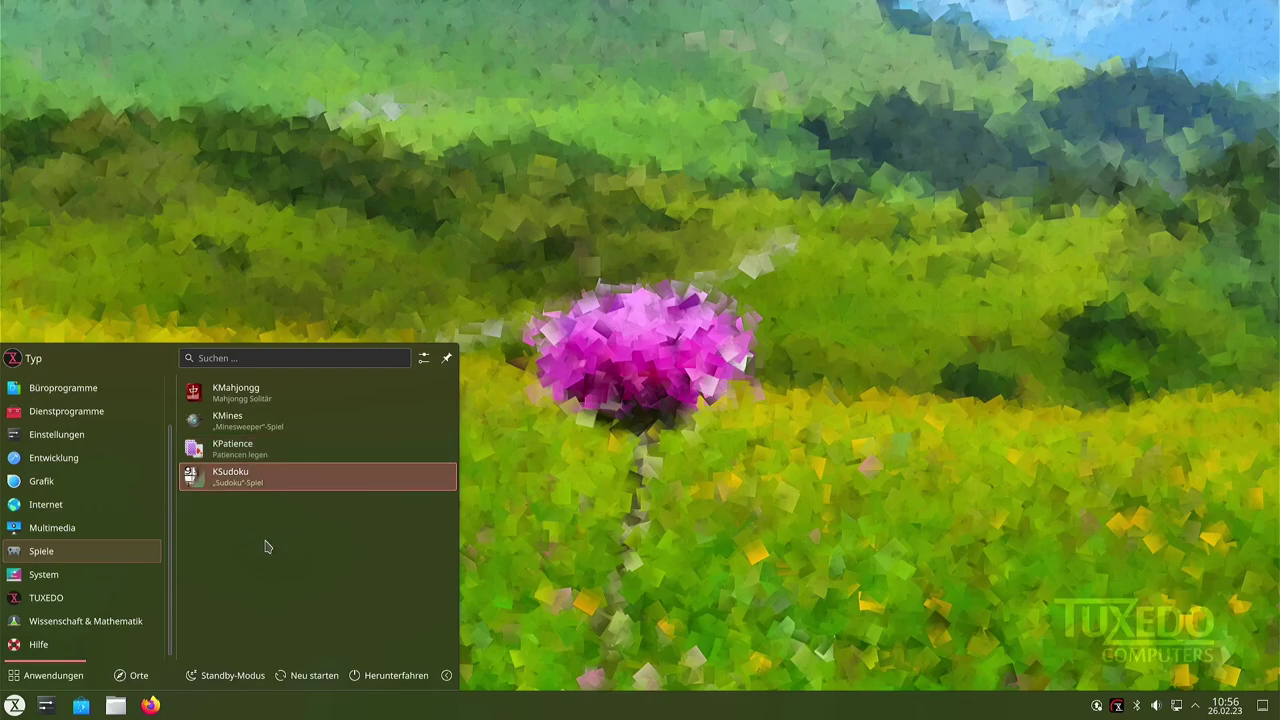
mouse_move(133, 590)
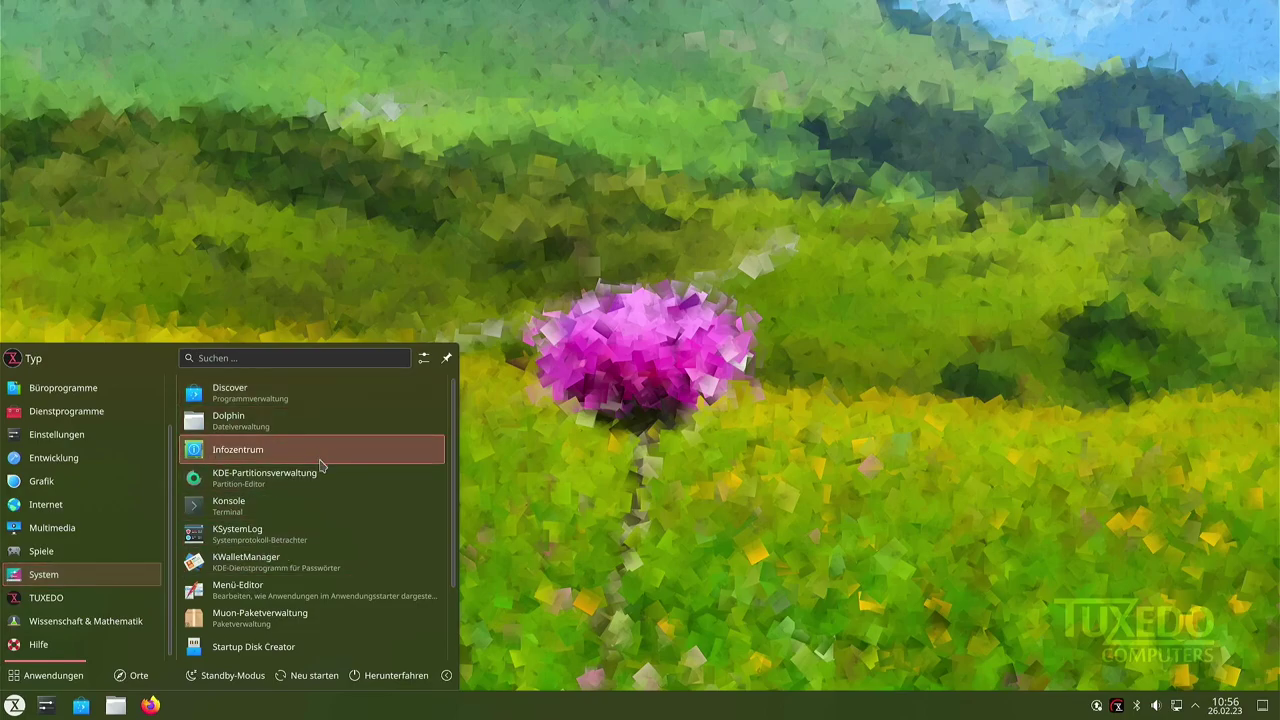
scroll(340, 470, "down", 3)
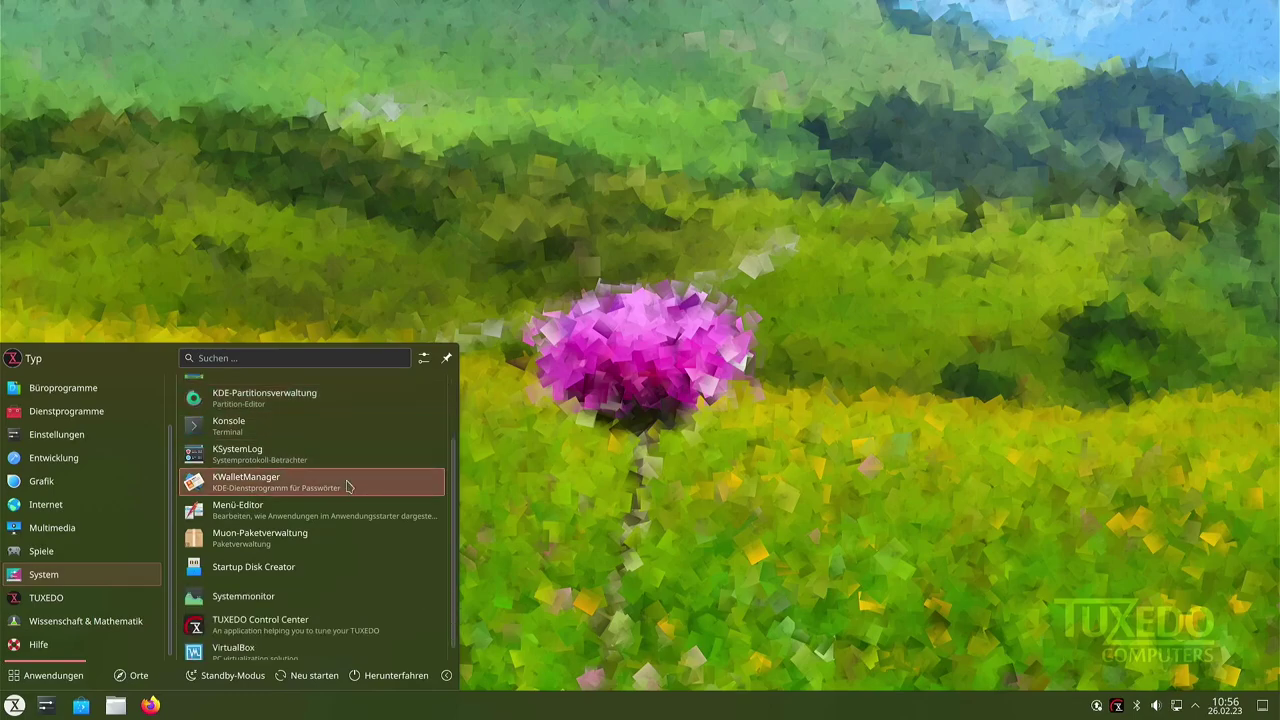
scroll(350, 505, "down", 1)
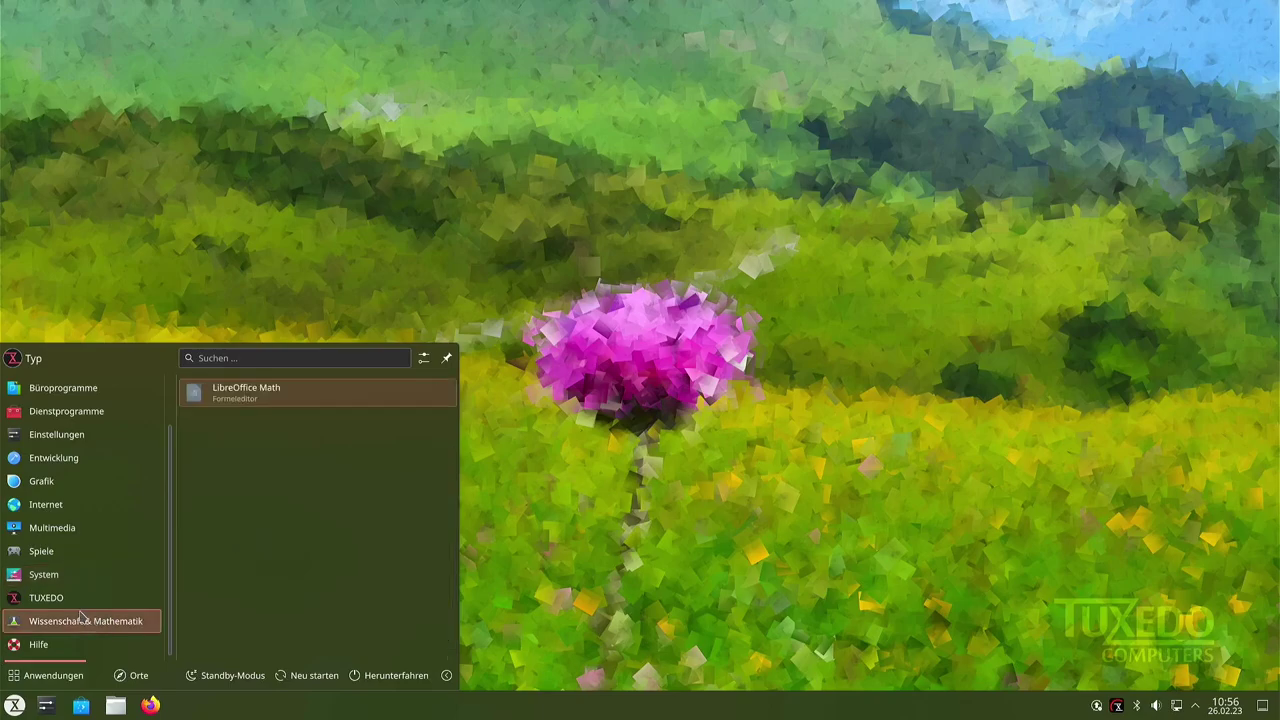
Launch TUXEDO Control Center from the TUXEDO category and check the CPU gauges on its dashboard.
mouse_move(42, 600)
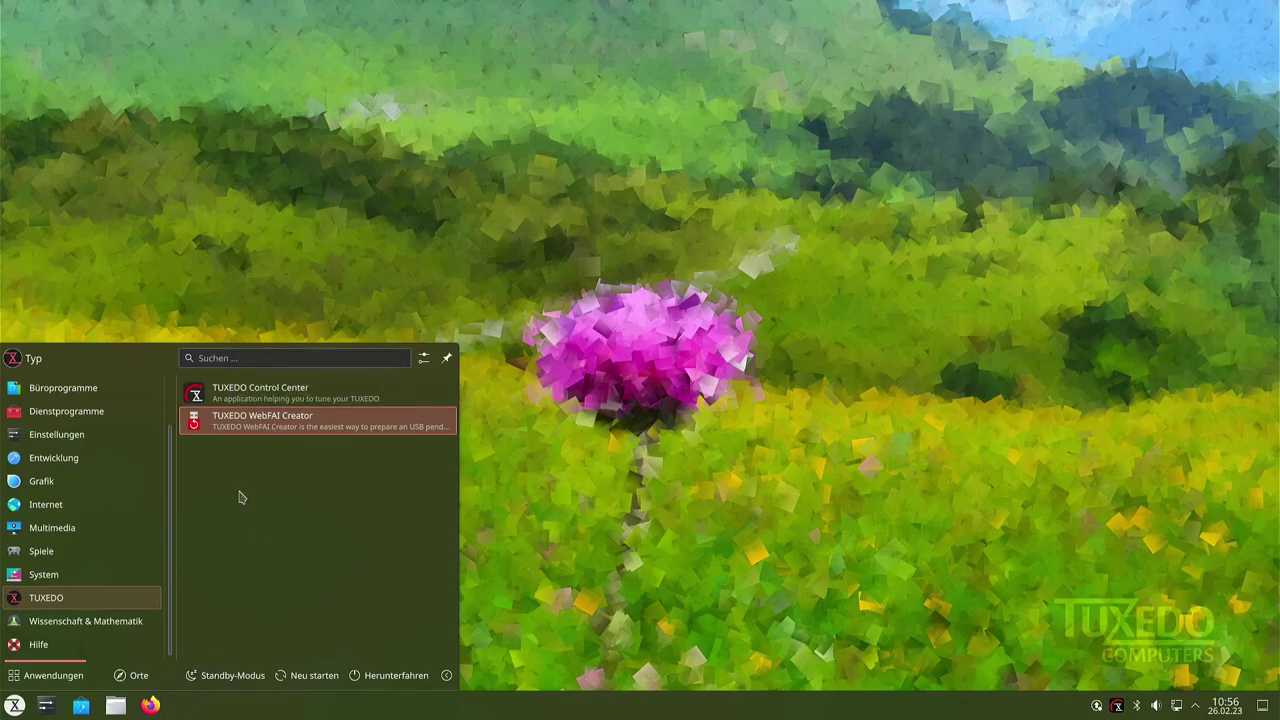
left_click(266, 395)
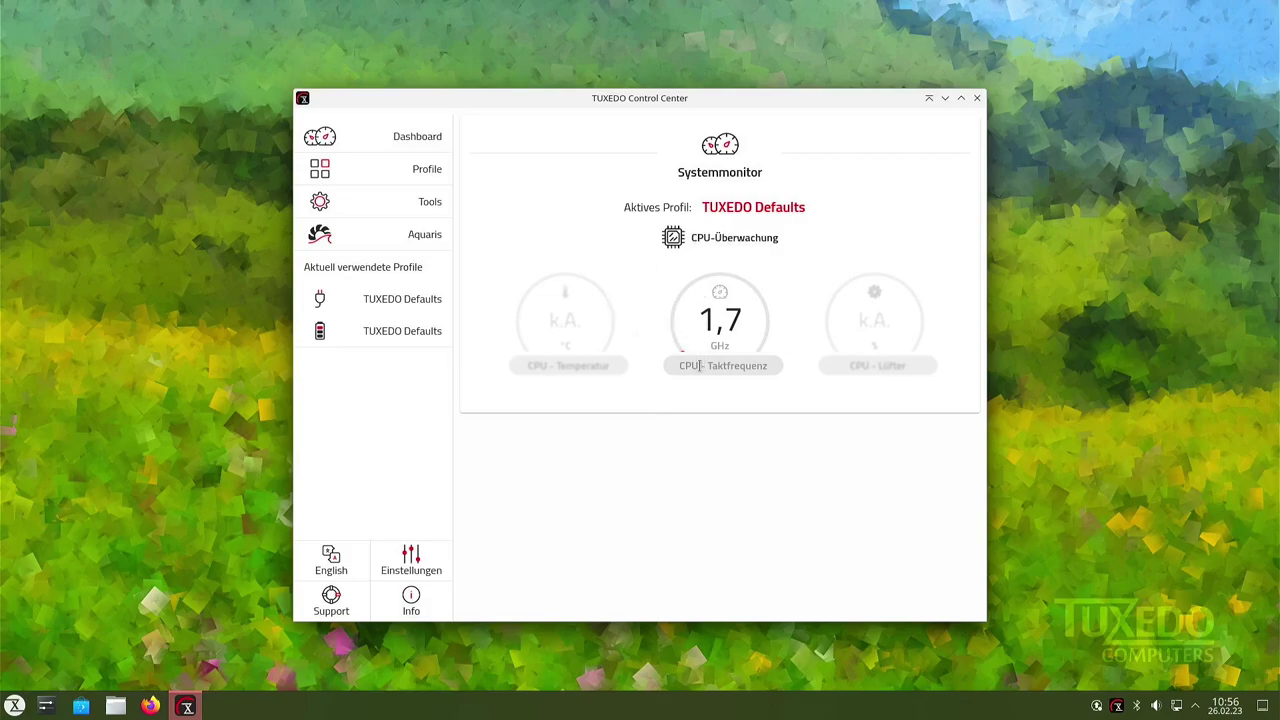
mouse_move(514, 317)
mouse_move(868, 318)
left_click(397, 138)
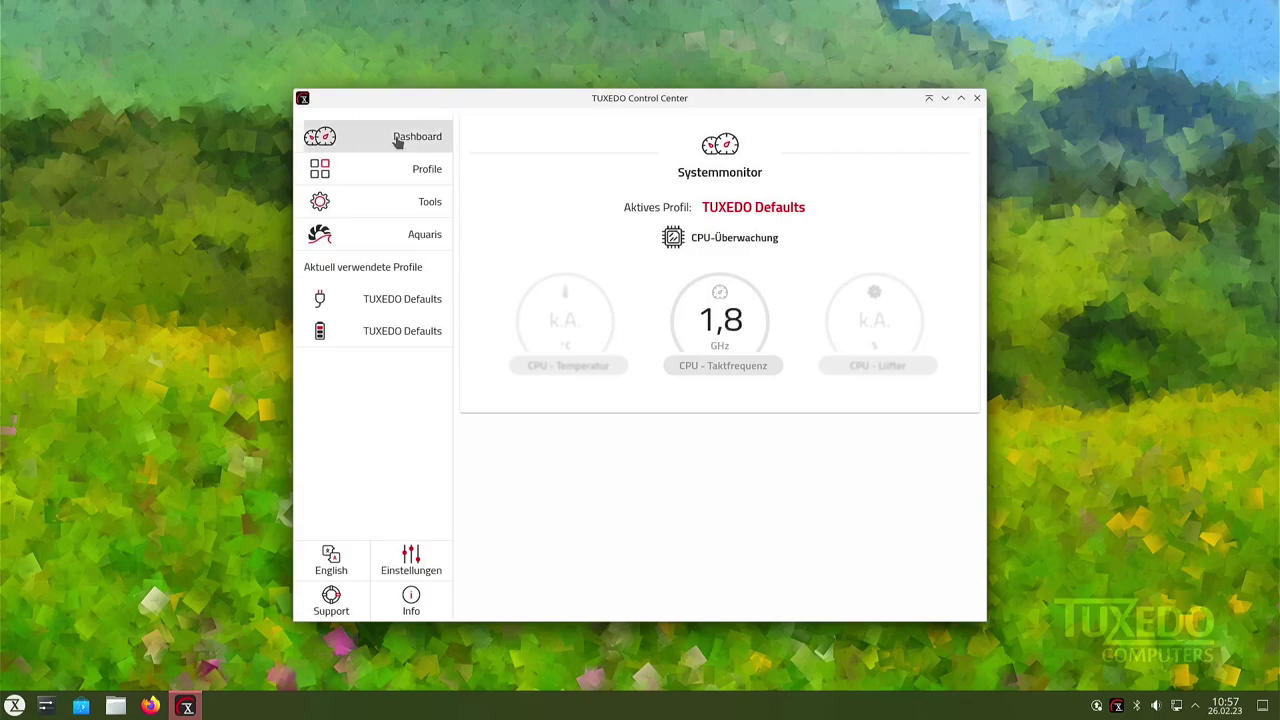
Create a new profile named Typ in the control center's profiles and authorise it with the account password.
left_click(409, 183)
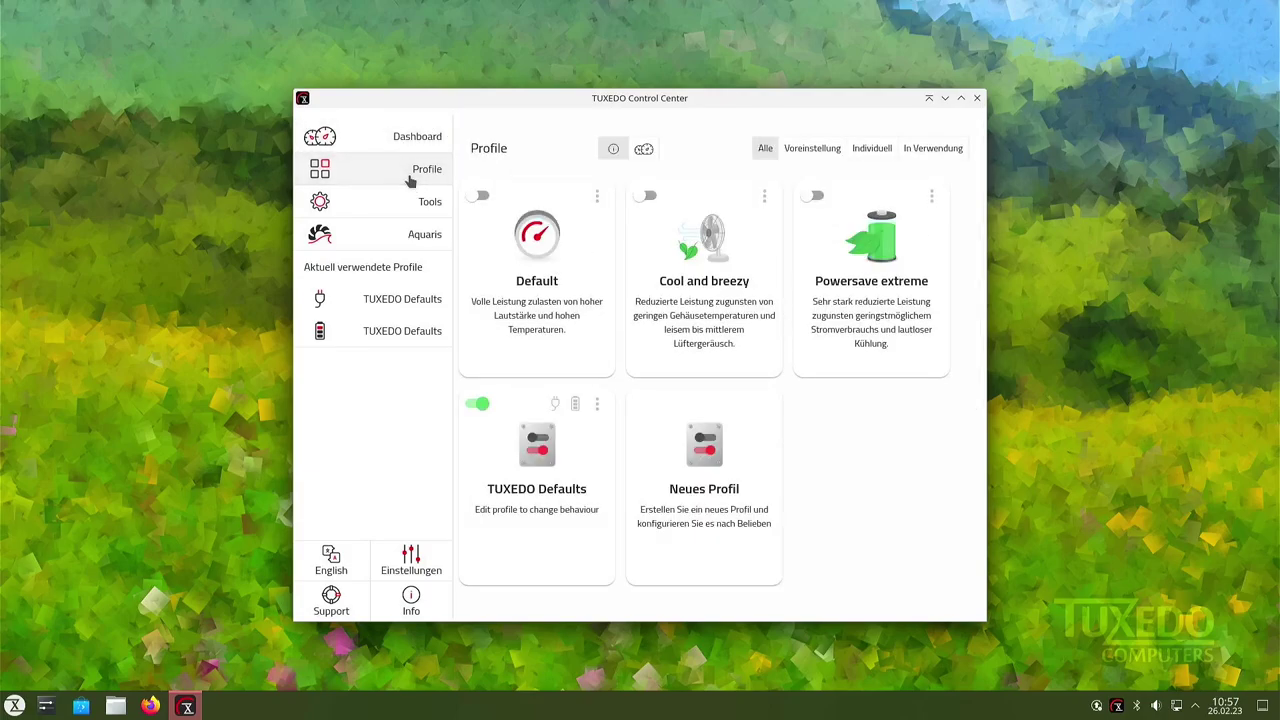
left_click(705, 482)
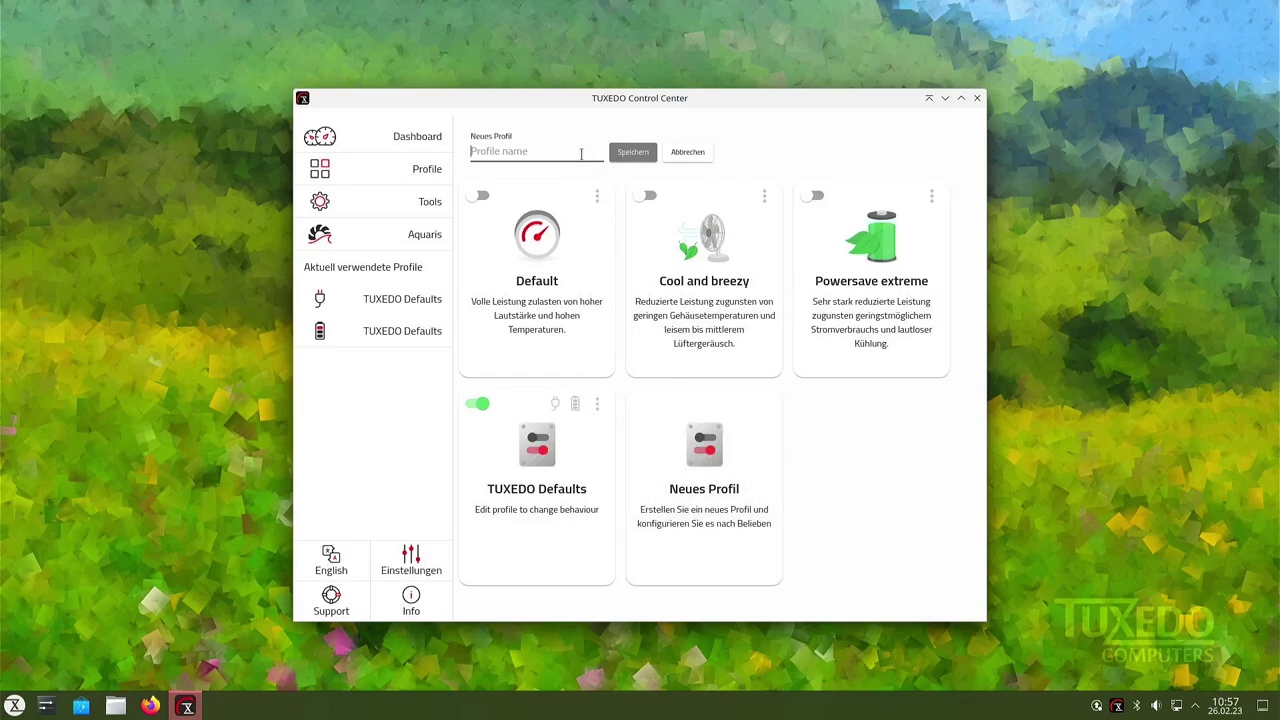
type("Typ")
key("Return")
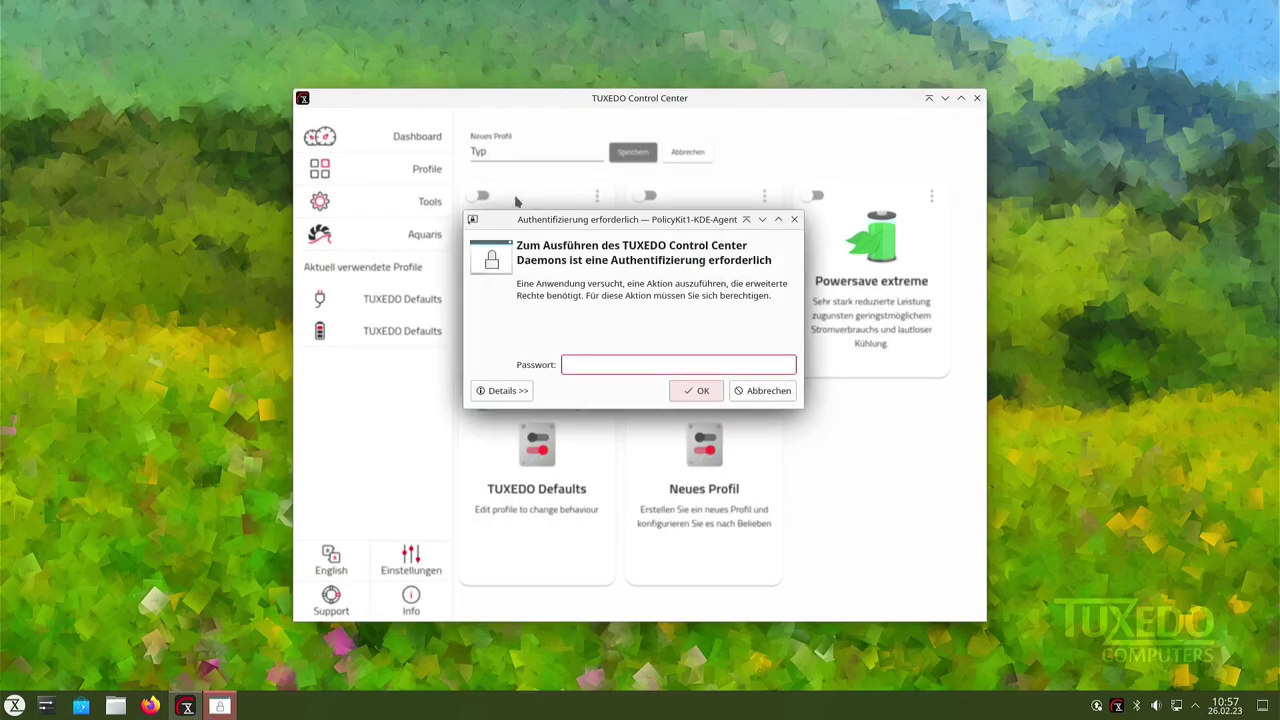
type("***")
left_click(702, 393)
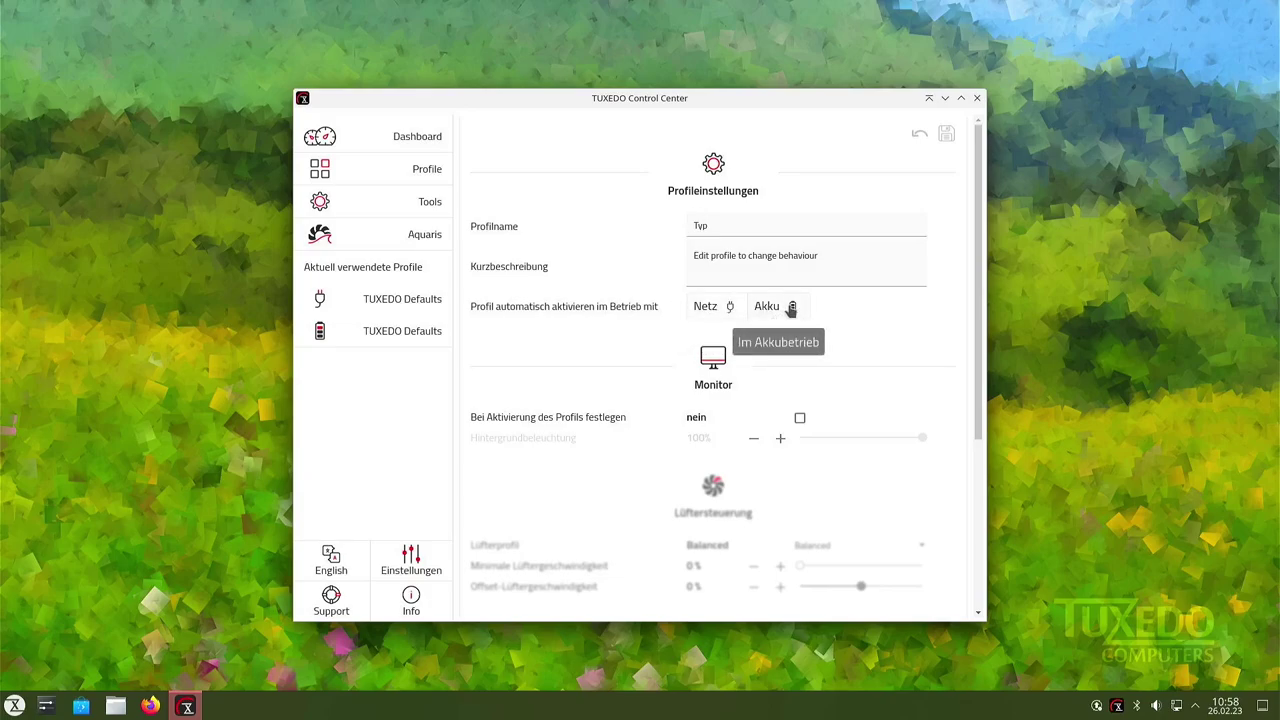
Review the new profile's monitor, fan and system performance settings, and open the Tools page.
scroll(862, 337, "down", 2)
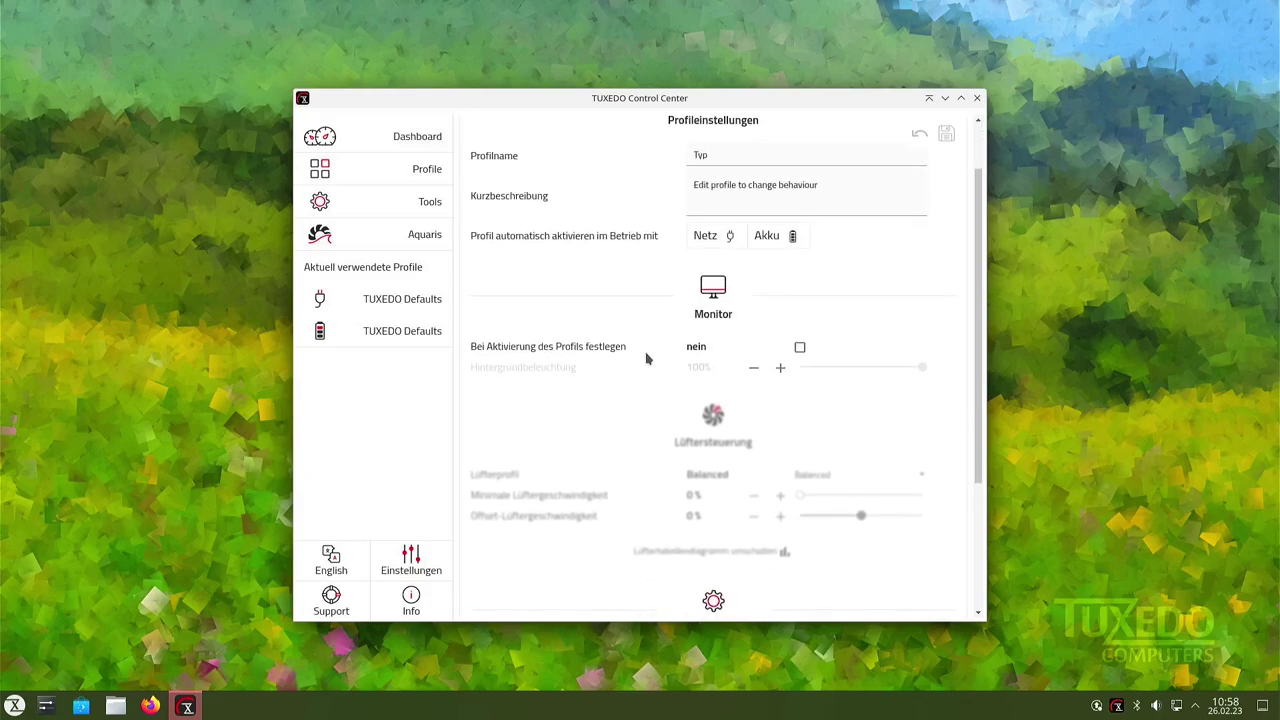
scroll(737, 371, "down", 5)
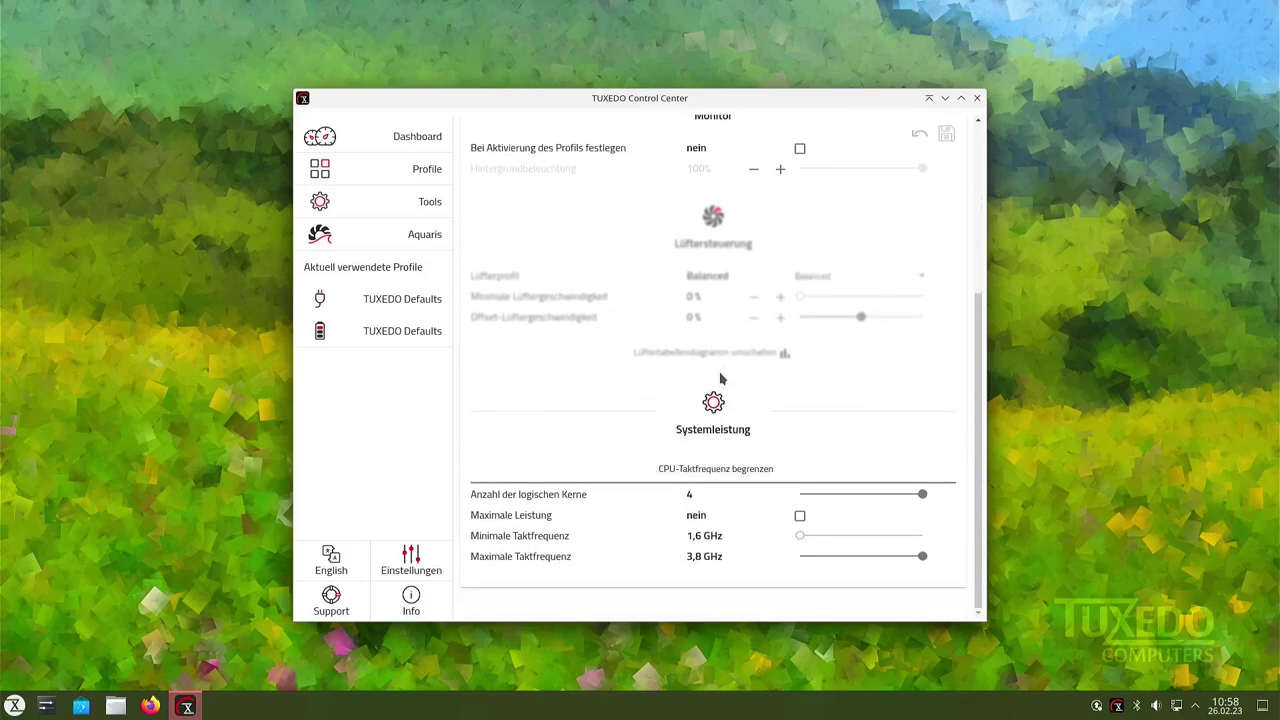
scroll(679, 485, "up", 6)
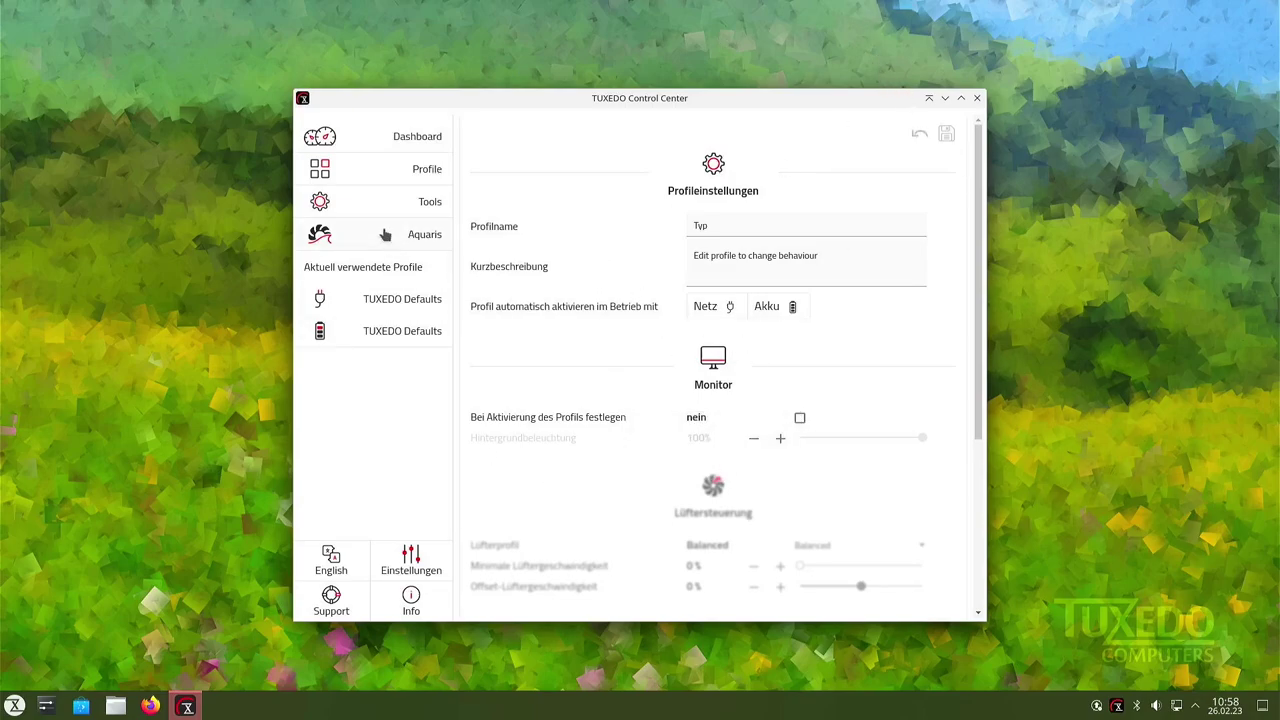
left_click(425, 205)
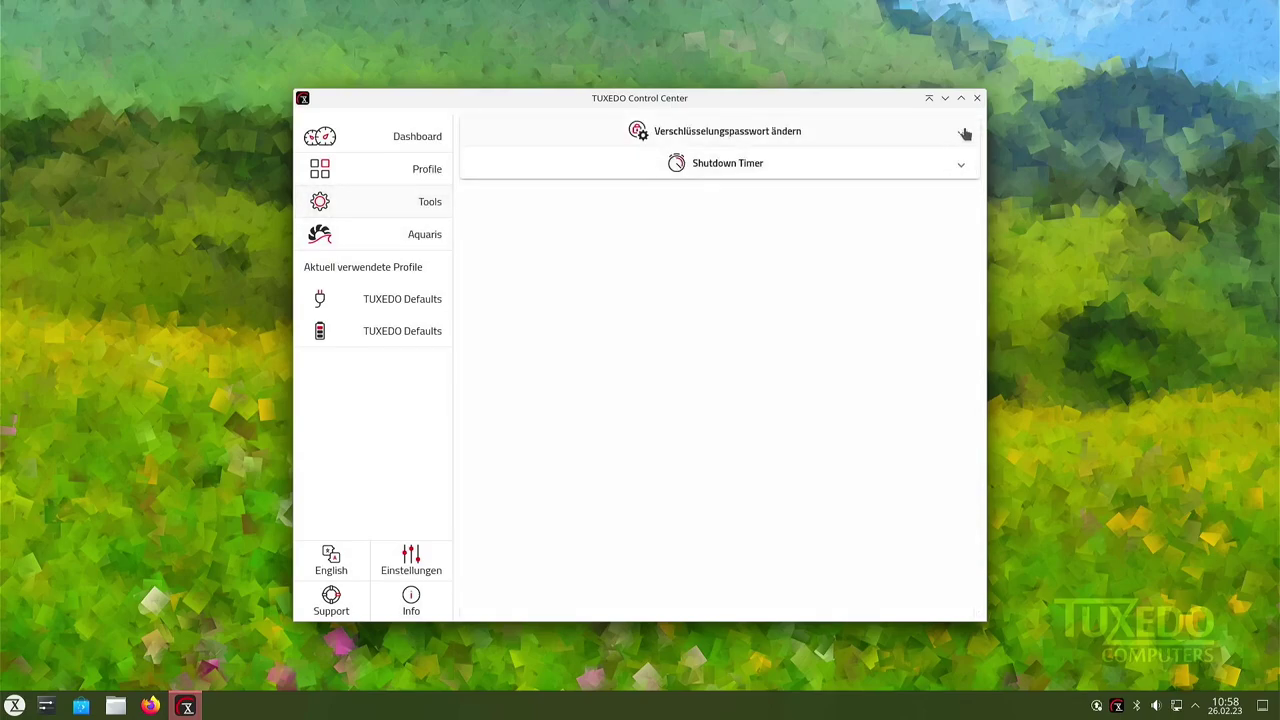
Review the encryption password and shutdown timer tools, the Aquaris page and the global profile settings in the control center.
left_click(961, 136)
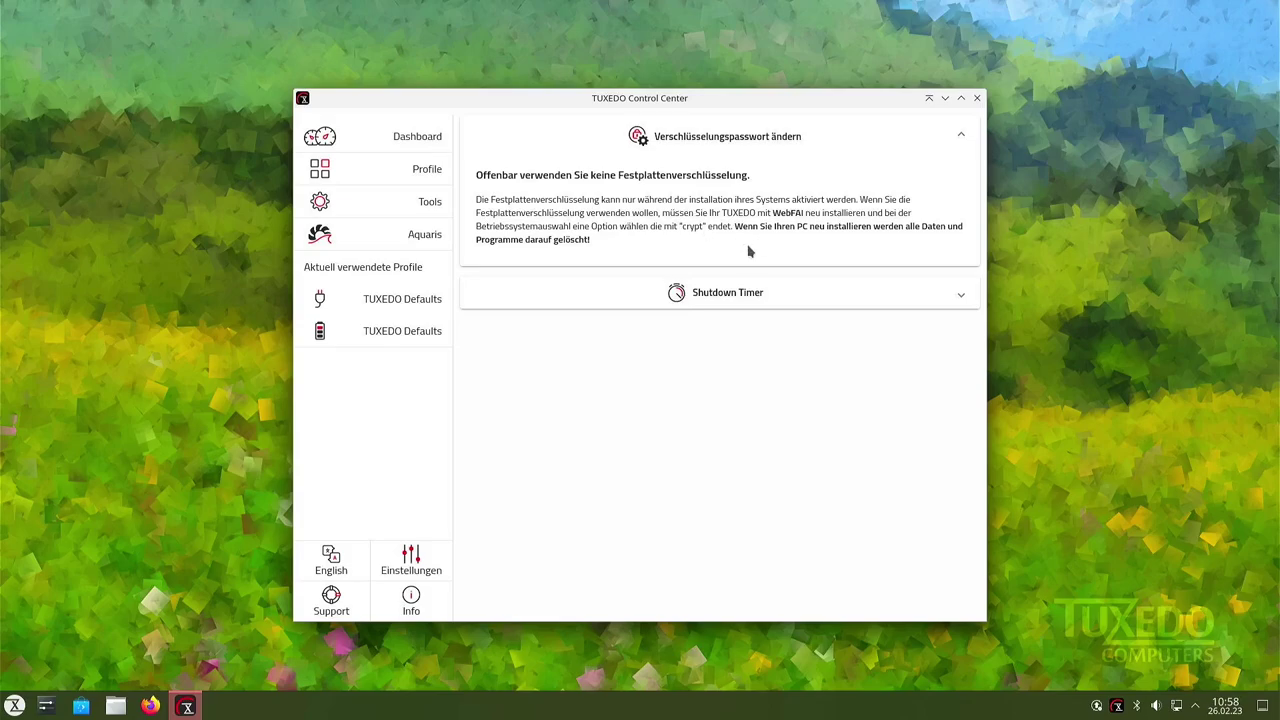
left_click(960, 294)
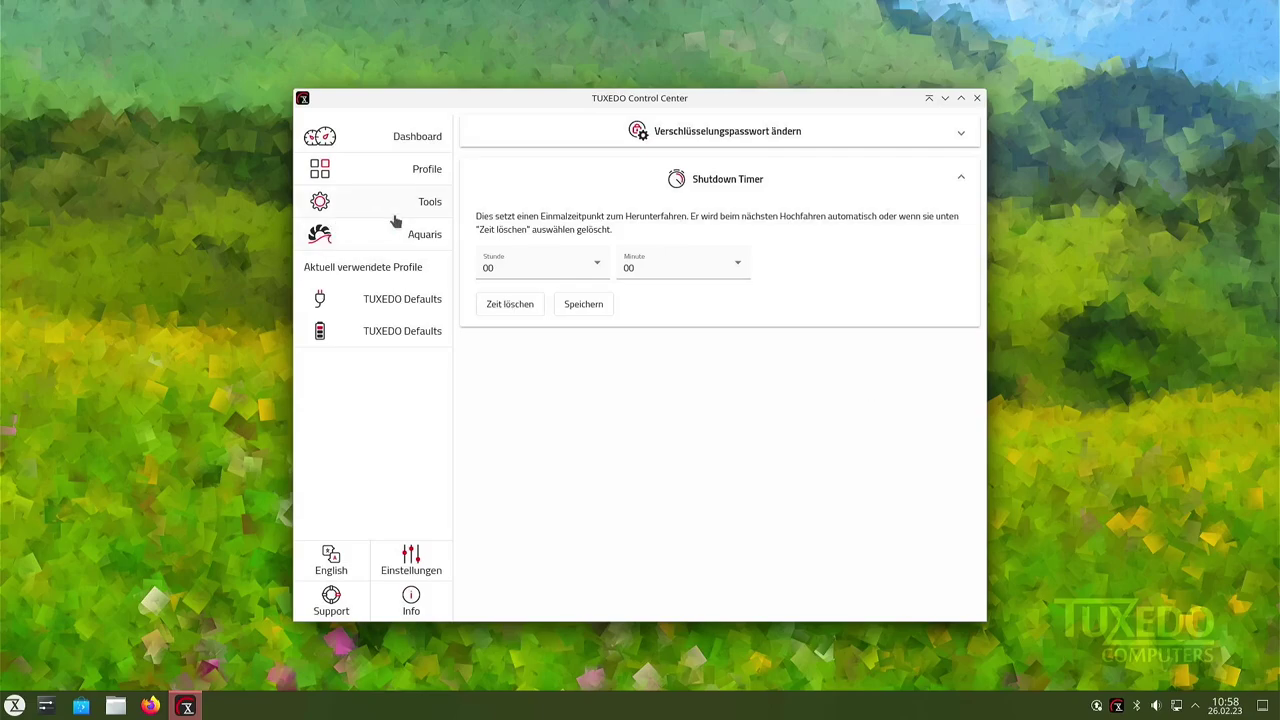
left_click(414, 238)
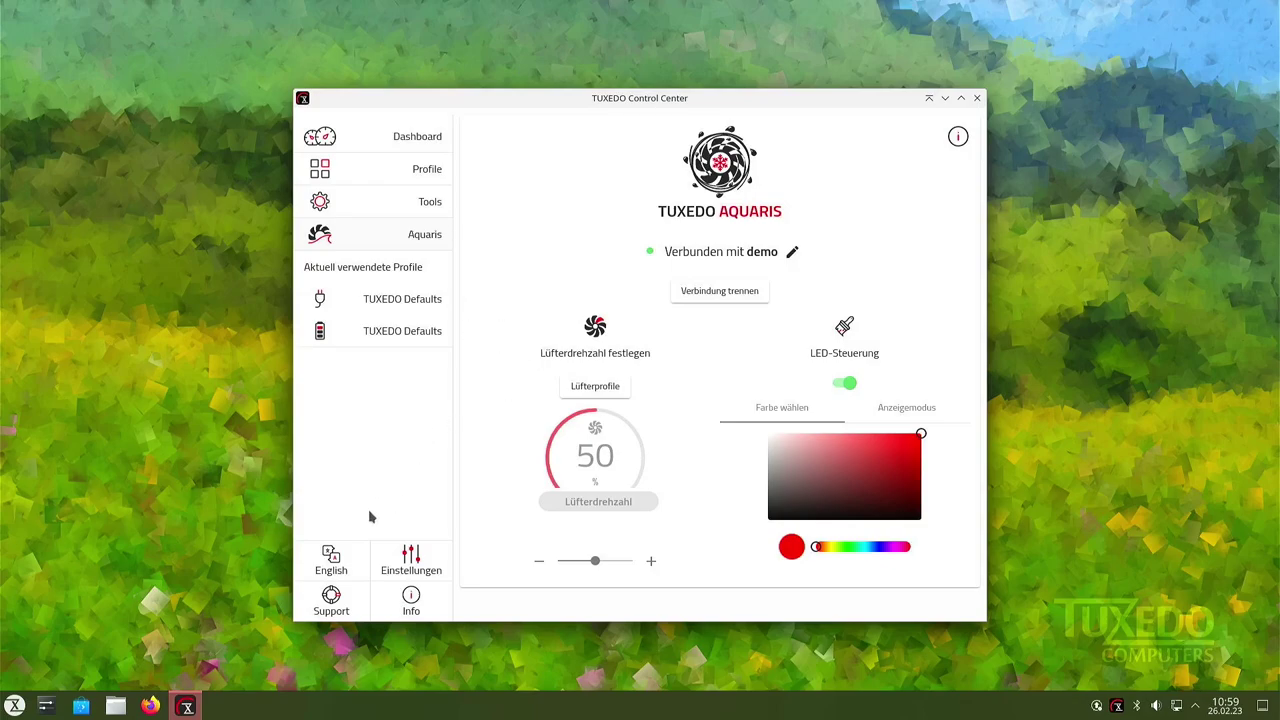
left_click(410, 556)
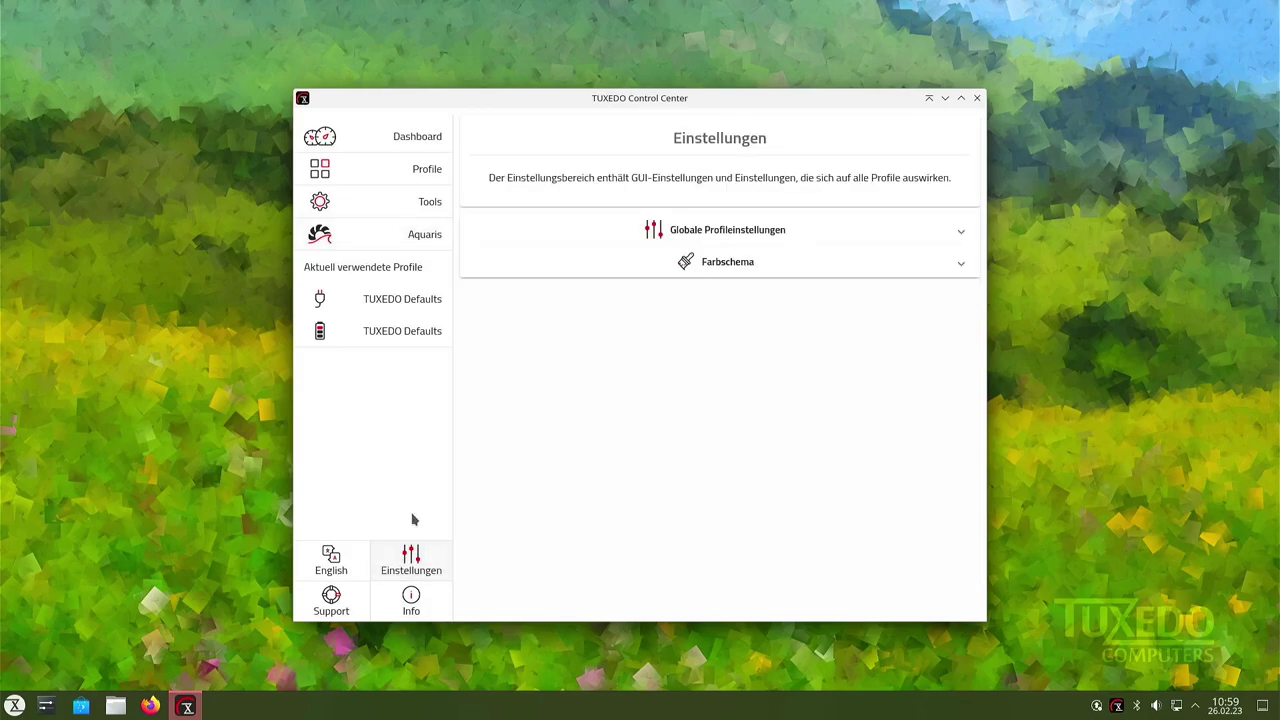
left_click(960, 229)
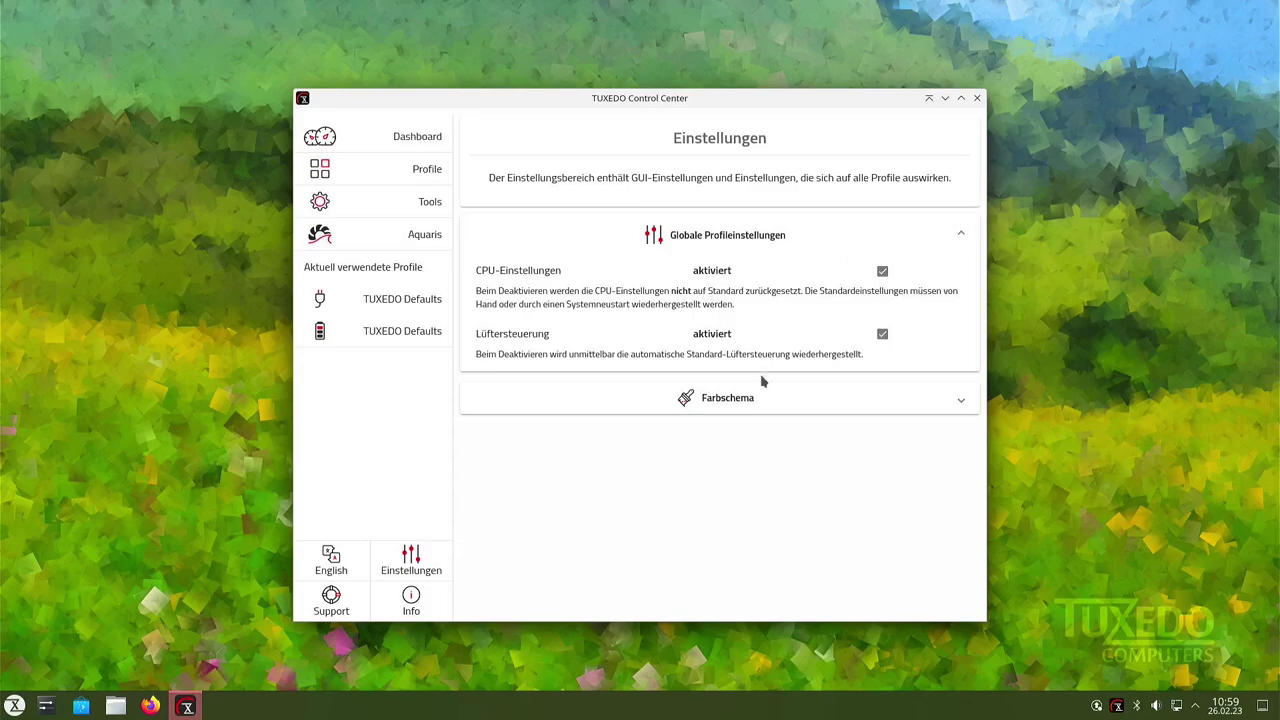
Try the Hell and Dunkel colour schemes, return to Systemeinstellung, and close the control center.
left_click(764, 403)
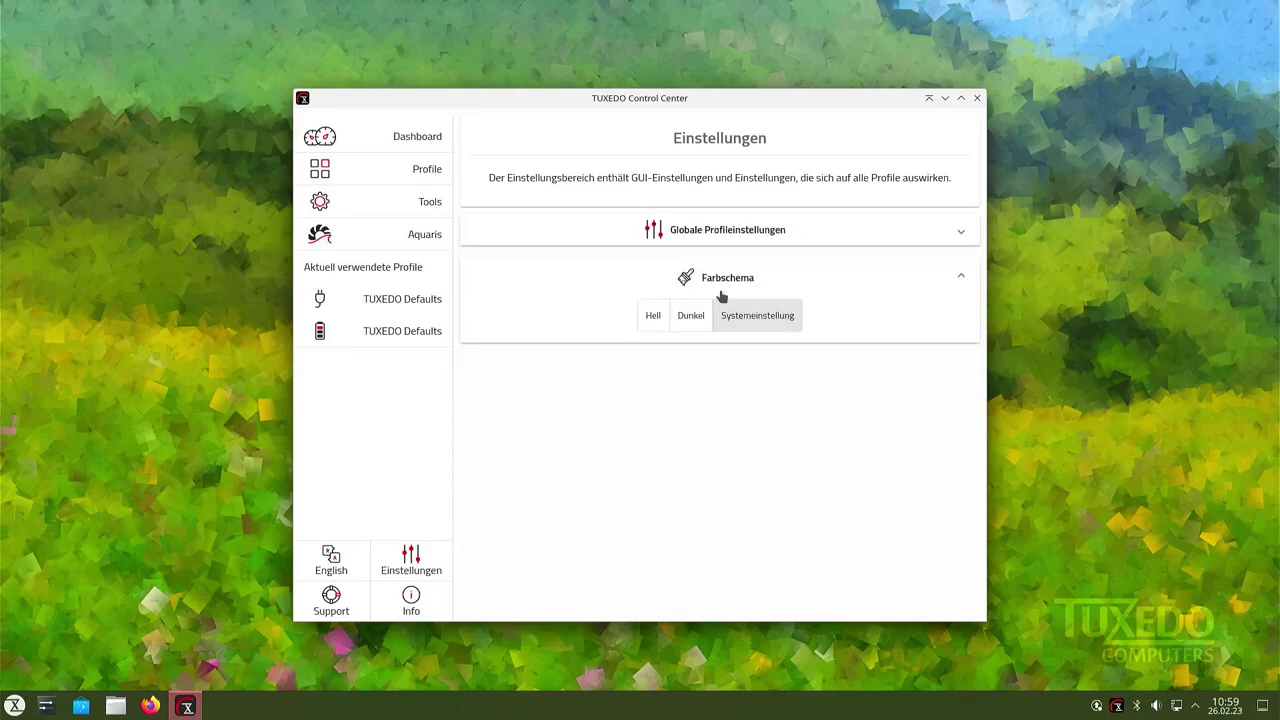
left_click(652, 316)
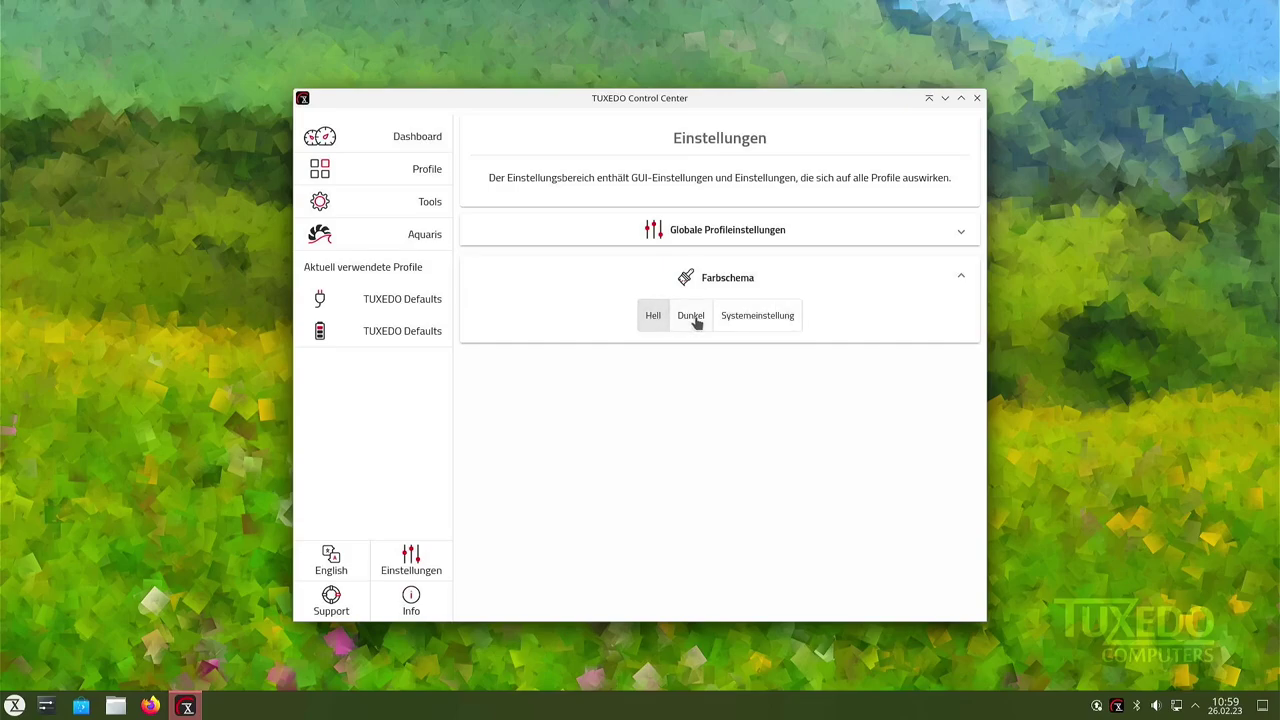
left_click(691, 316)
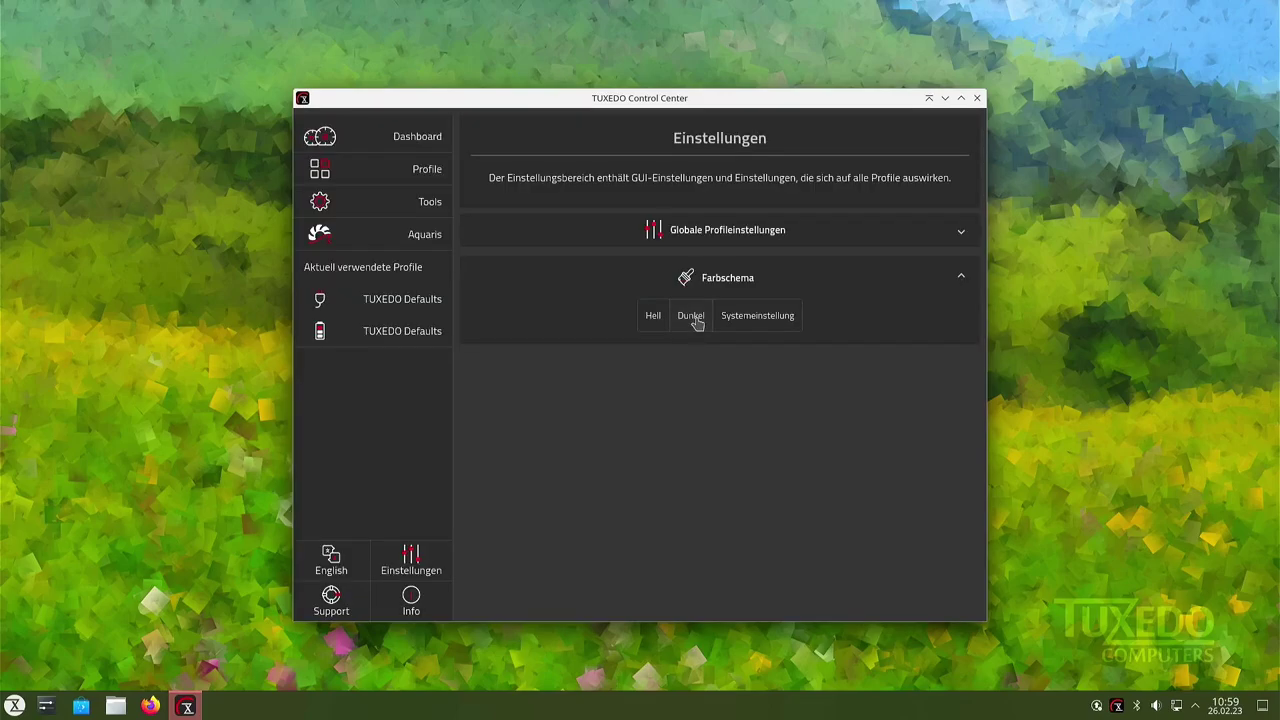
left_click(750, 317)
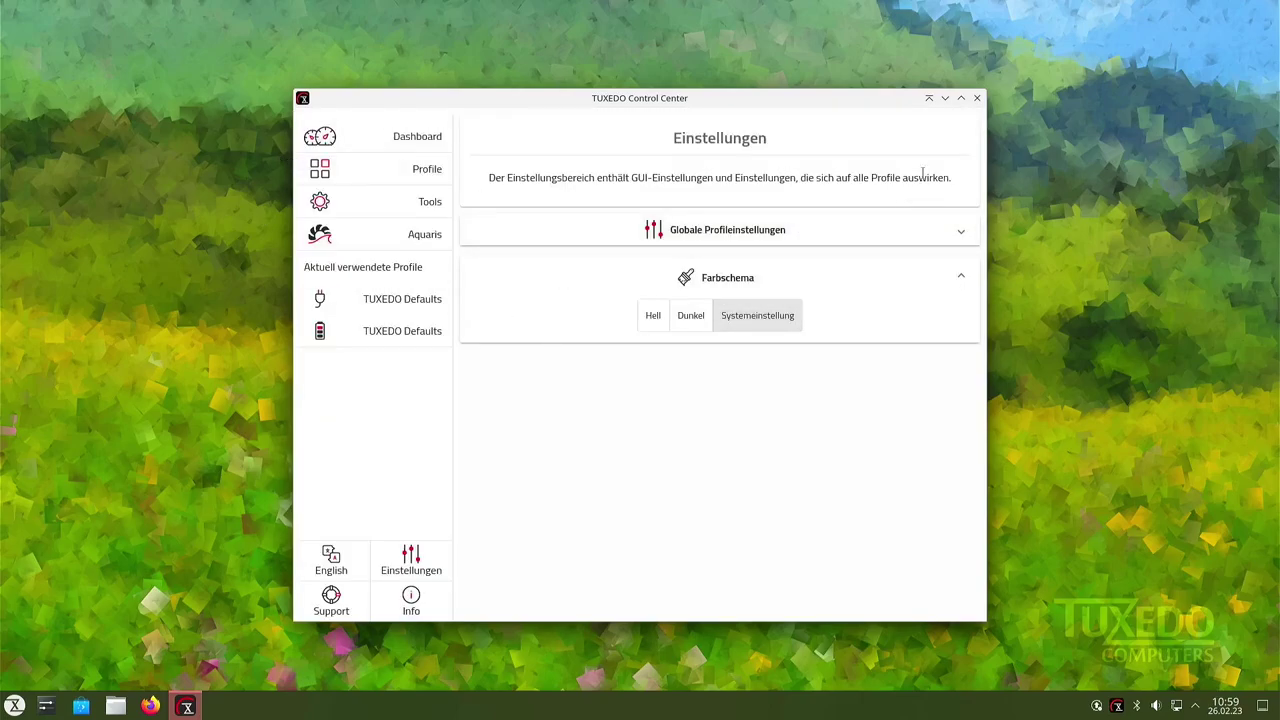
left_click(977, 98)
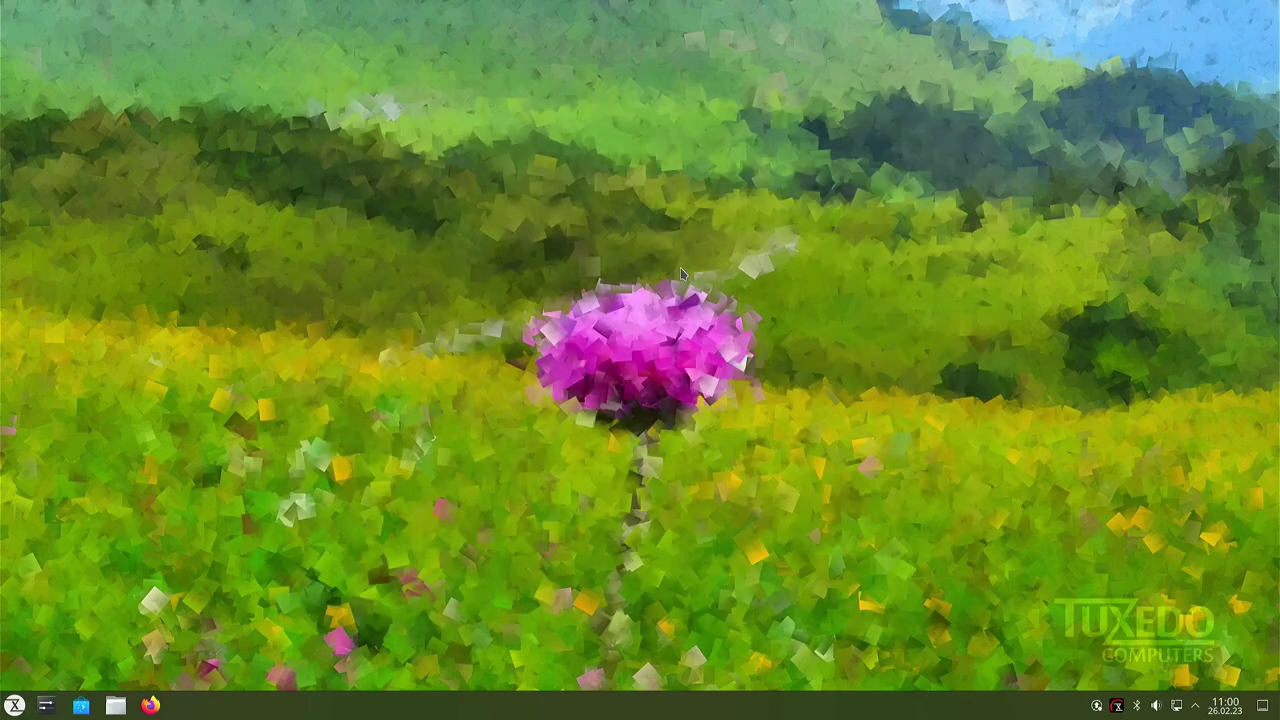
Open the desktop wallpaper settings and preview the blue wallpaper on the desktop.
right_click(651, 275)
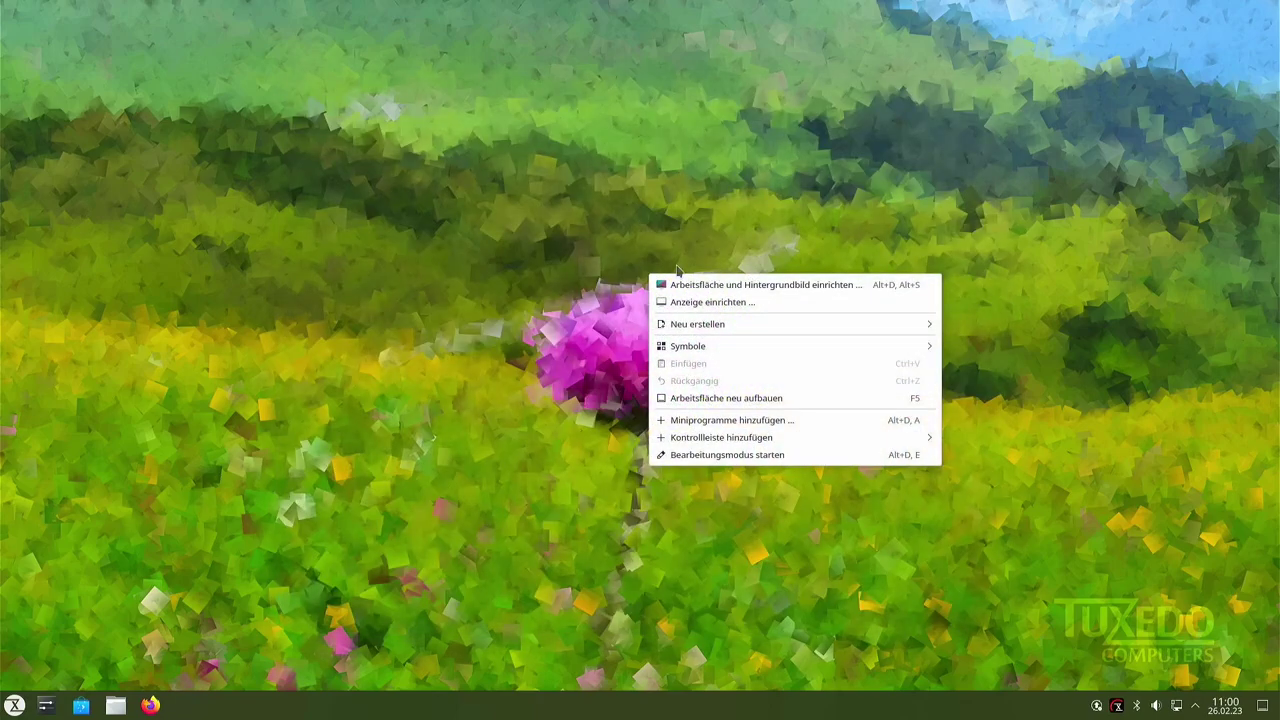
left_click(740, 286)
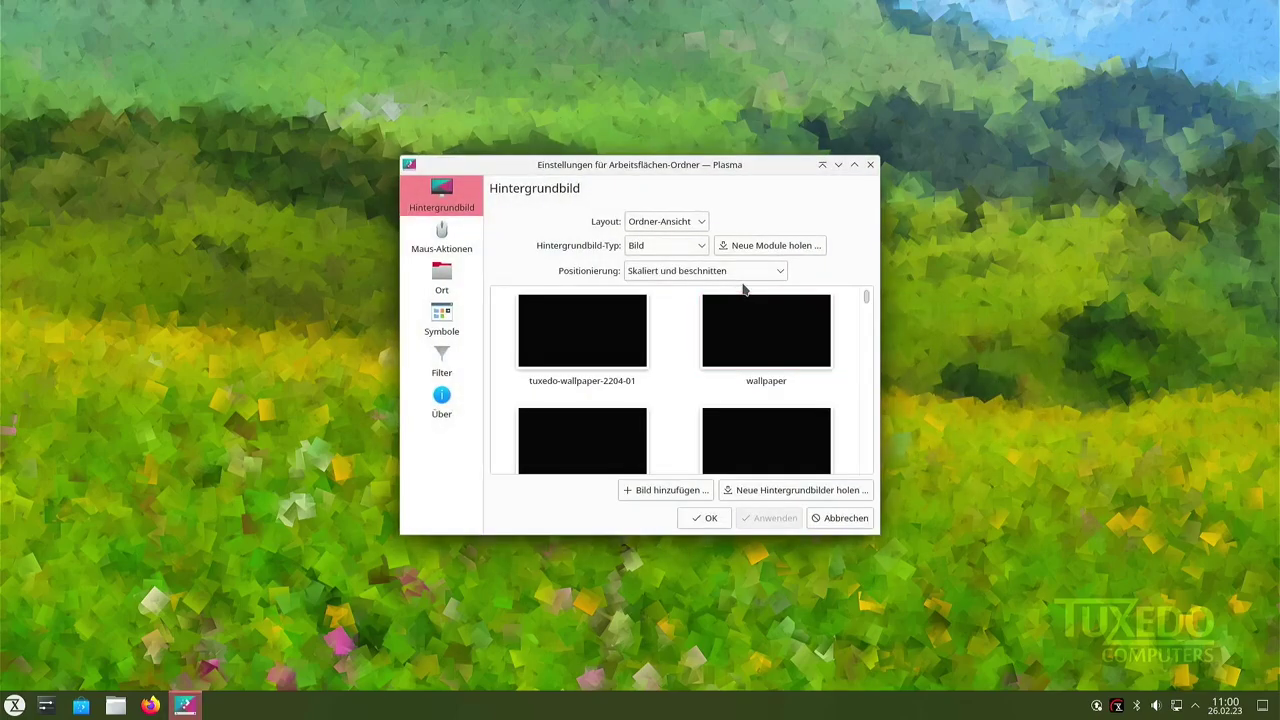
double_click(808, 166)
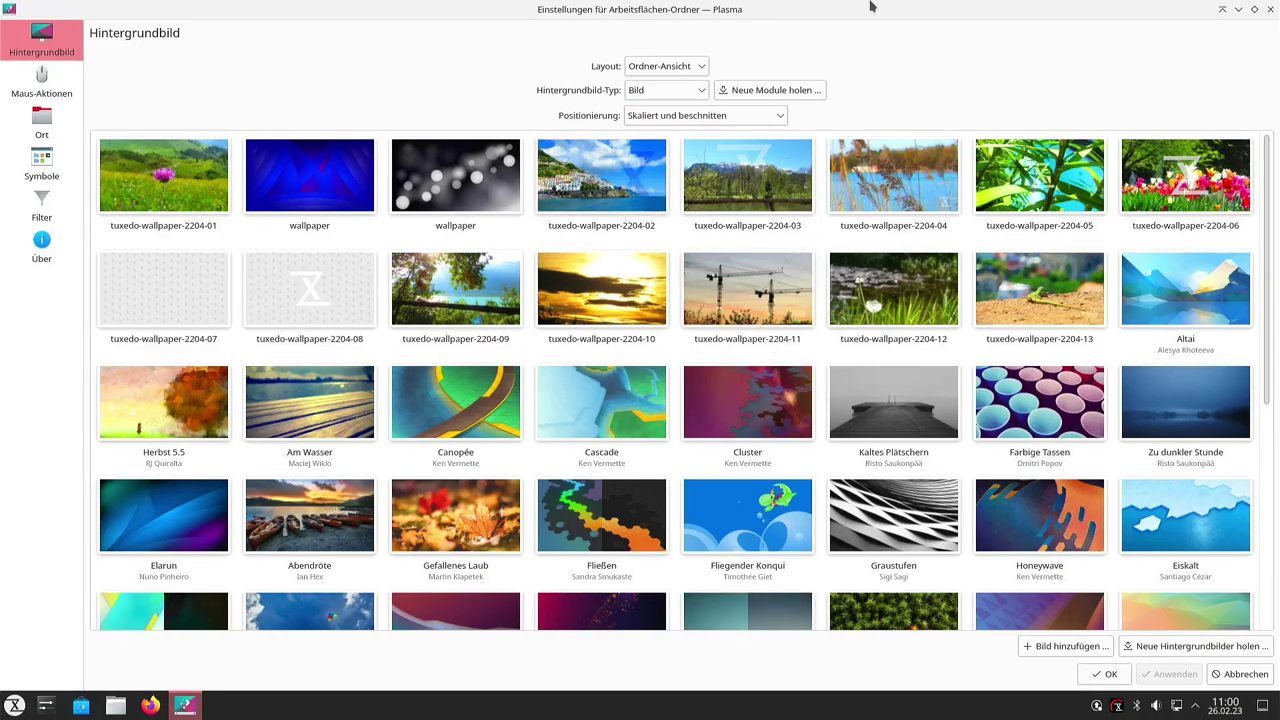
left_click_drag(853, 13, 873, 238)
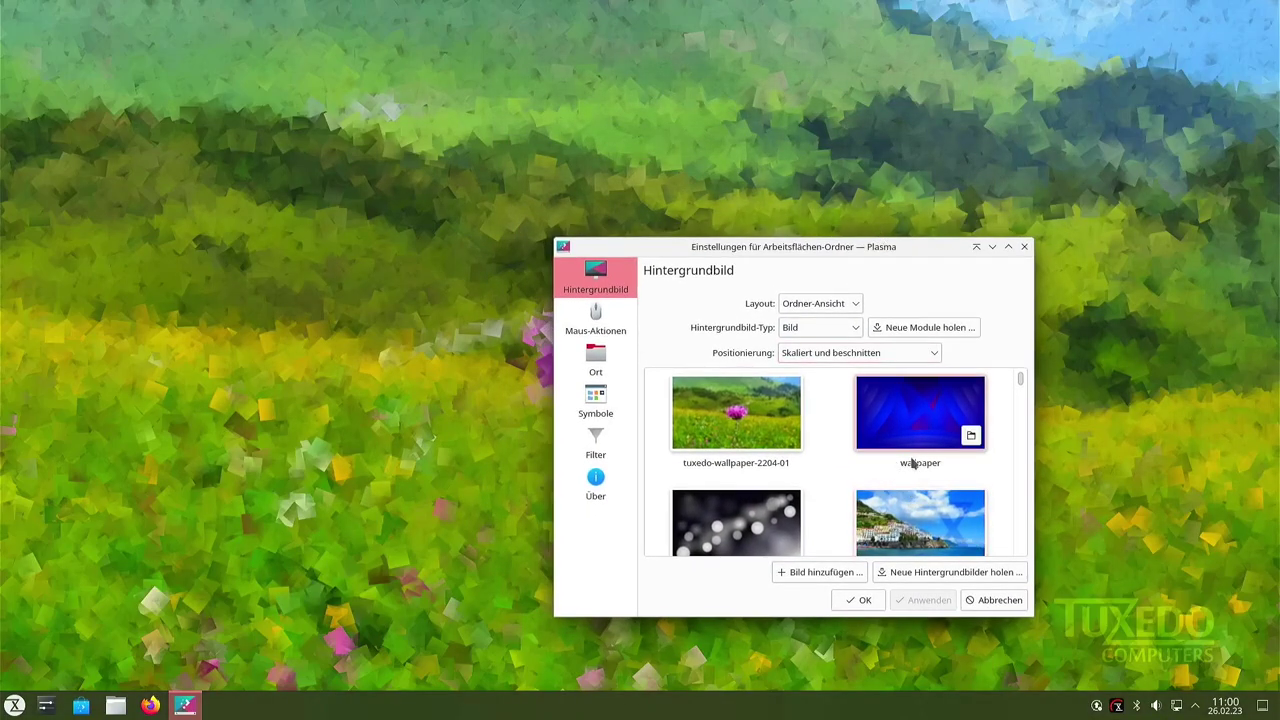
left_click(923, 423)
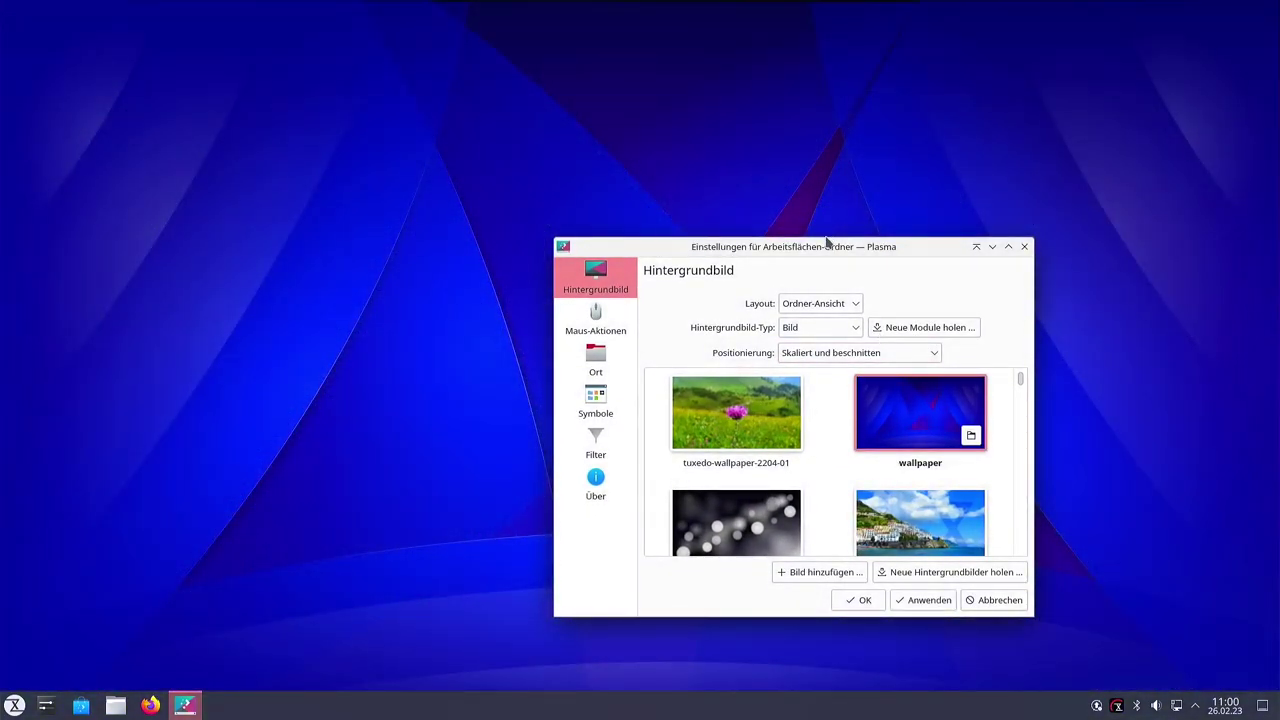
left_click_drag(816, 250, 666, 171)
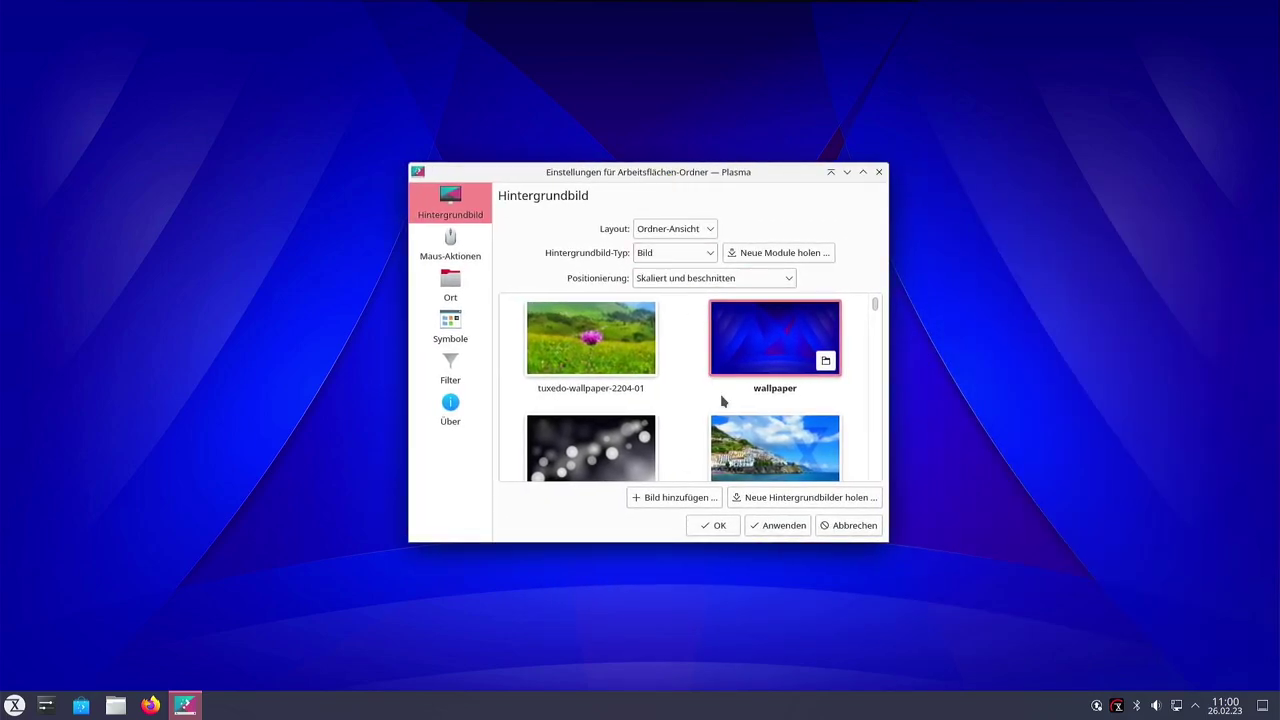
Preview tuxedo-wallpaper-2204-02 on the desktop and browse the remaining wallpapers in the maximised settings window.
left_click(772, 455)
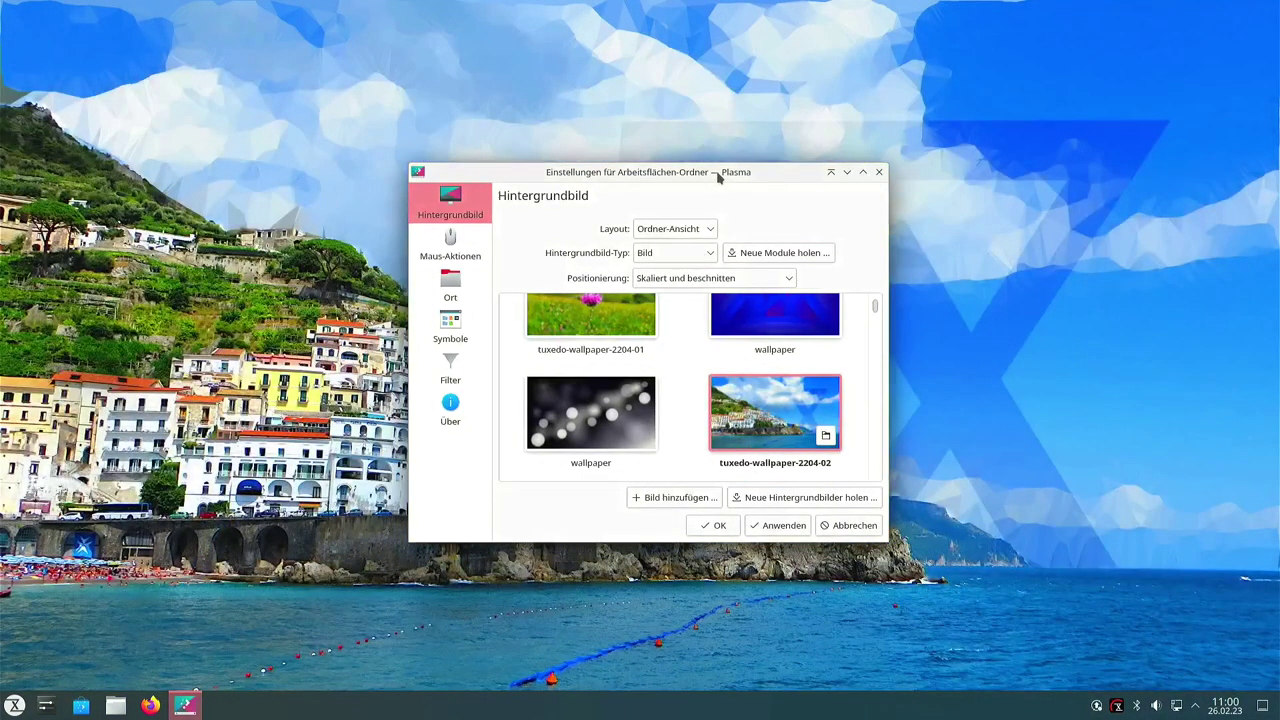
left_click_drag(718, 178, 1066, 56)
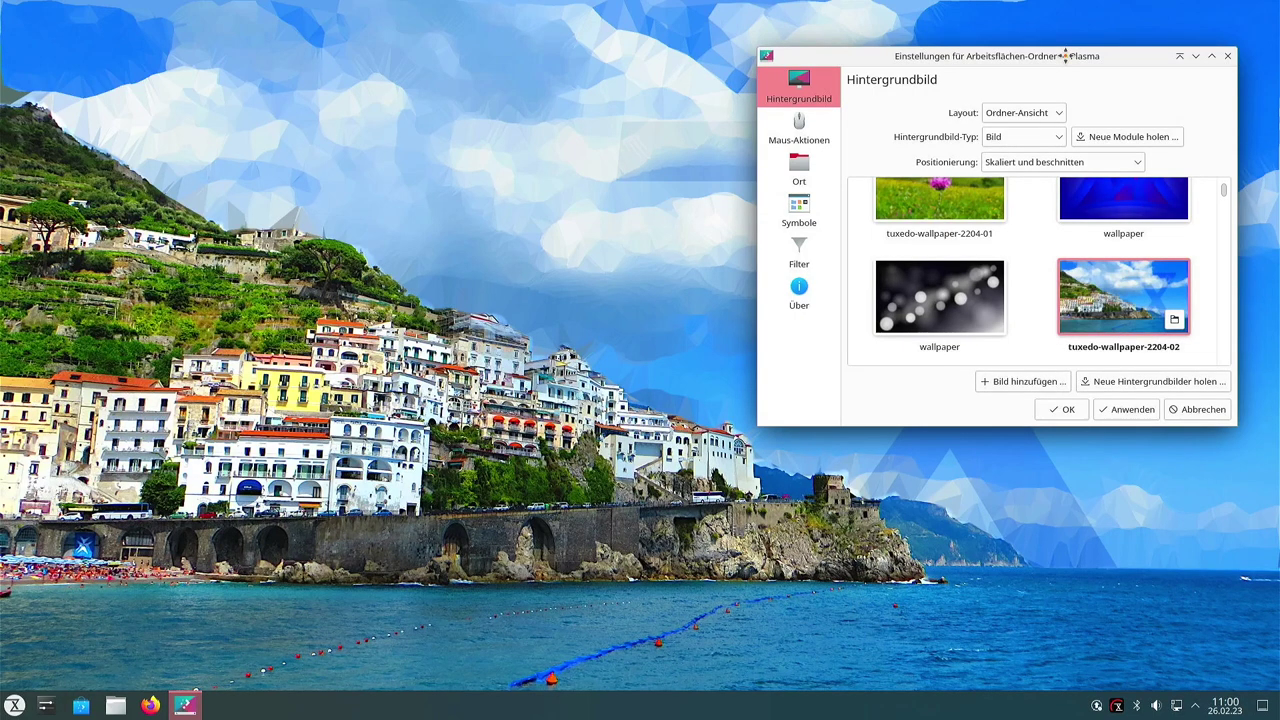
left_click_drag(1065, 56, 969, 180)
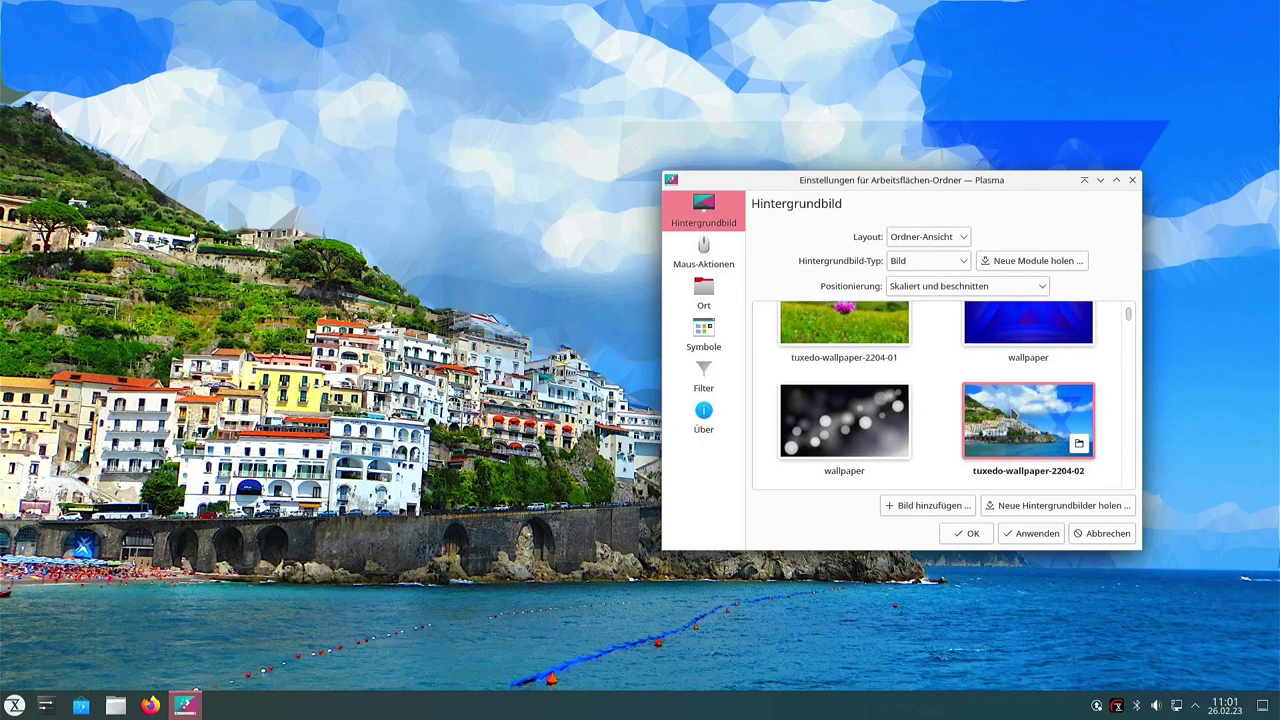
scroll(1009, 470, "down", 2)
key("super+Page_Up")
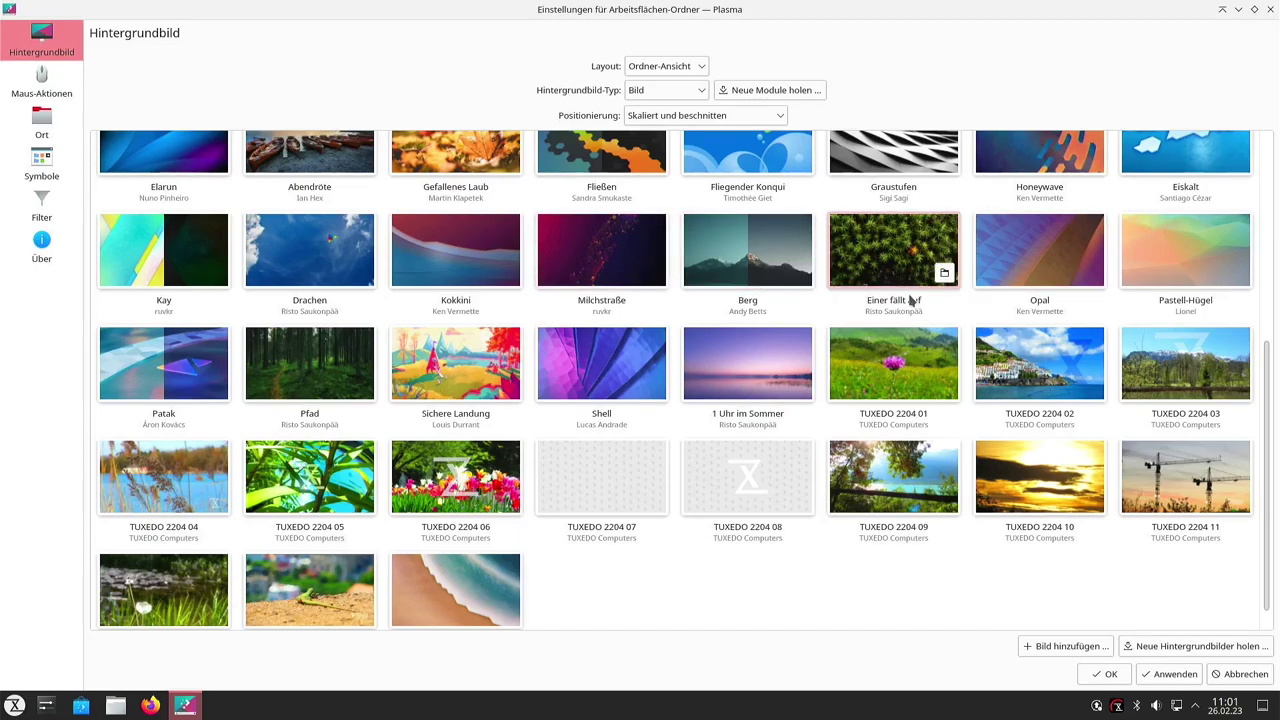
scroll(504, 360, "down", 1)
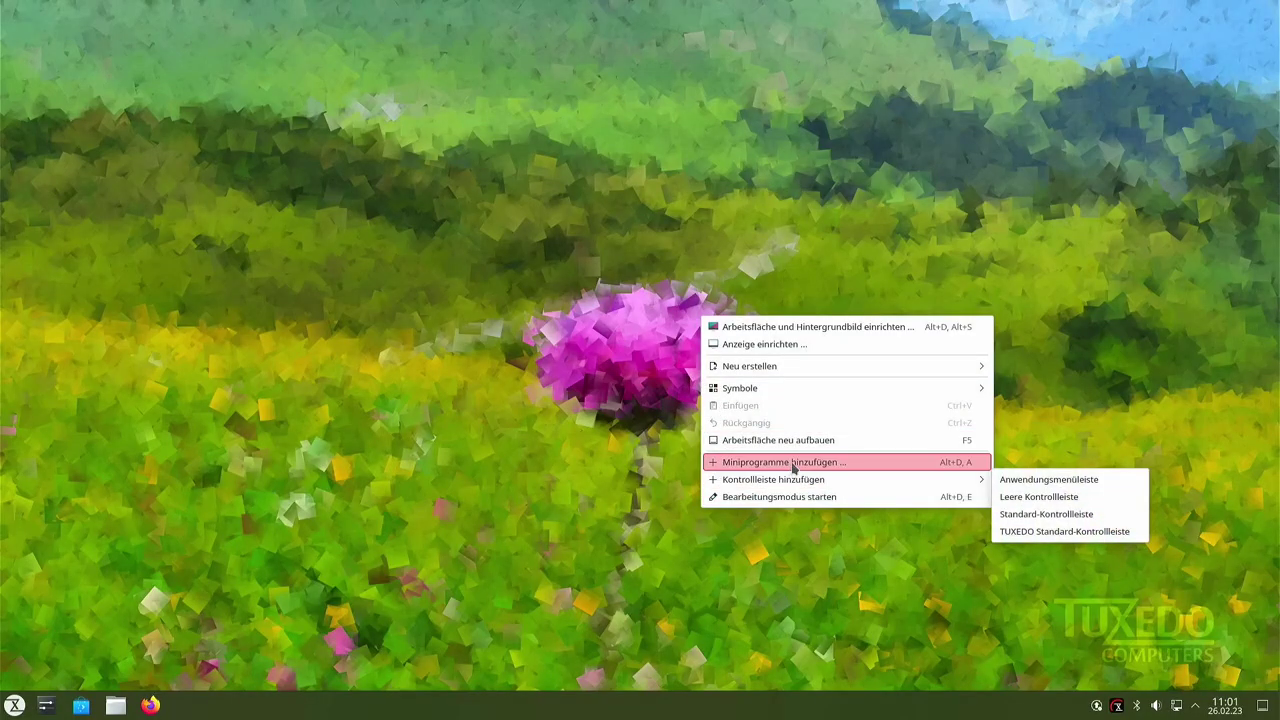
Open the desktop widget list and browse the available widgets.
left_click(793, 462)
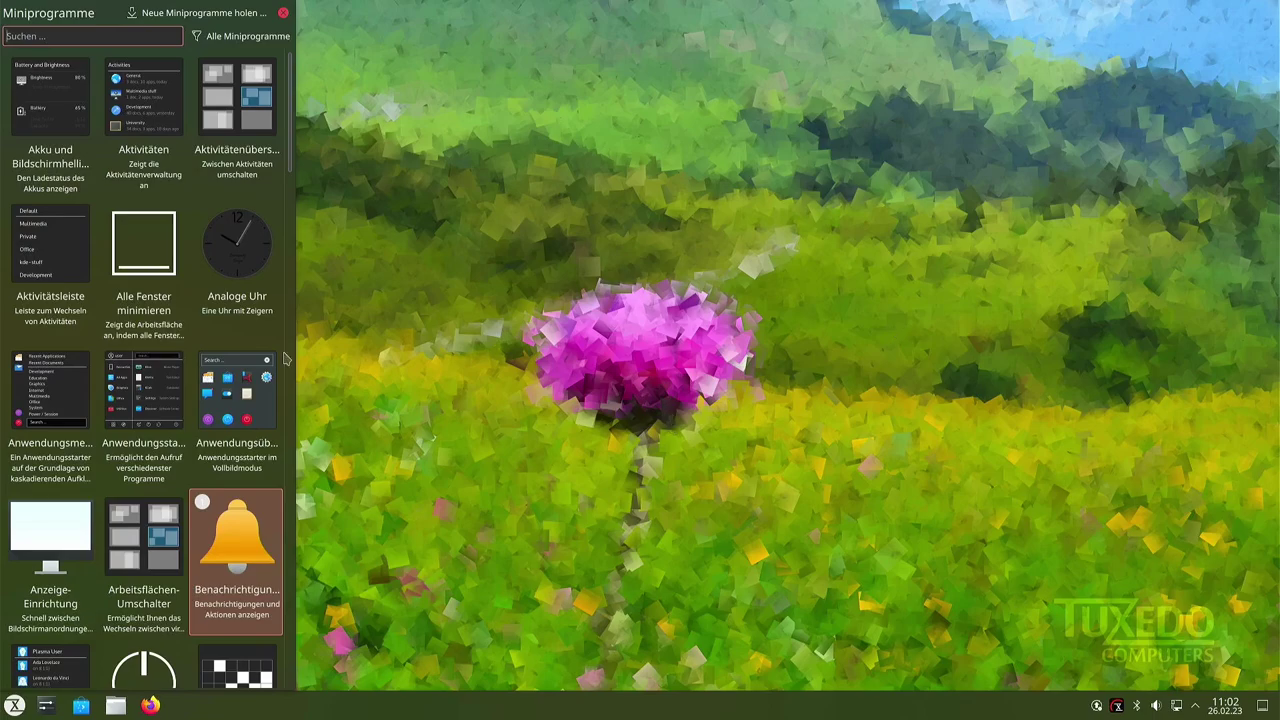
scroll(152, 302, "down", 1)
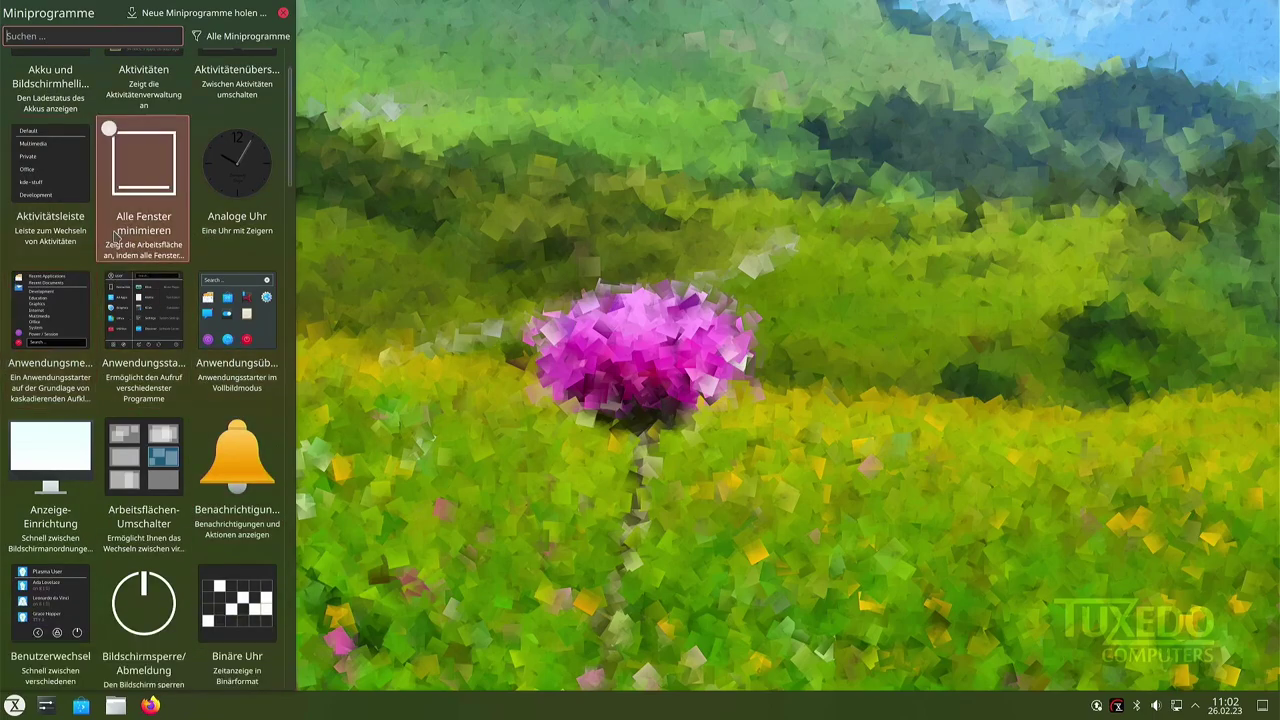
scroll(165, 258, "down", 2)
scroll(170, 264, "down", 2)
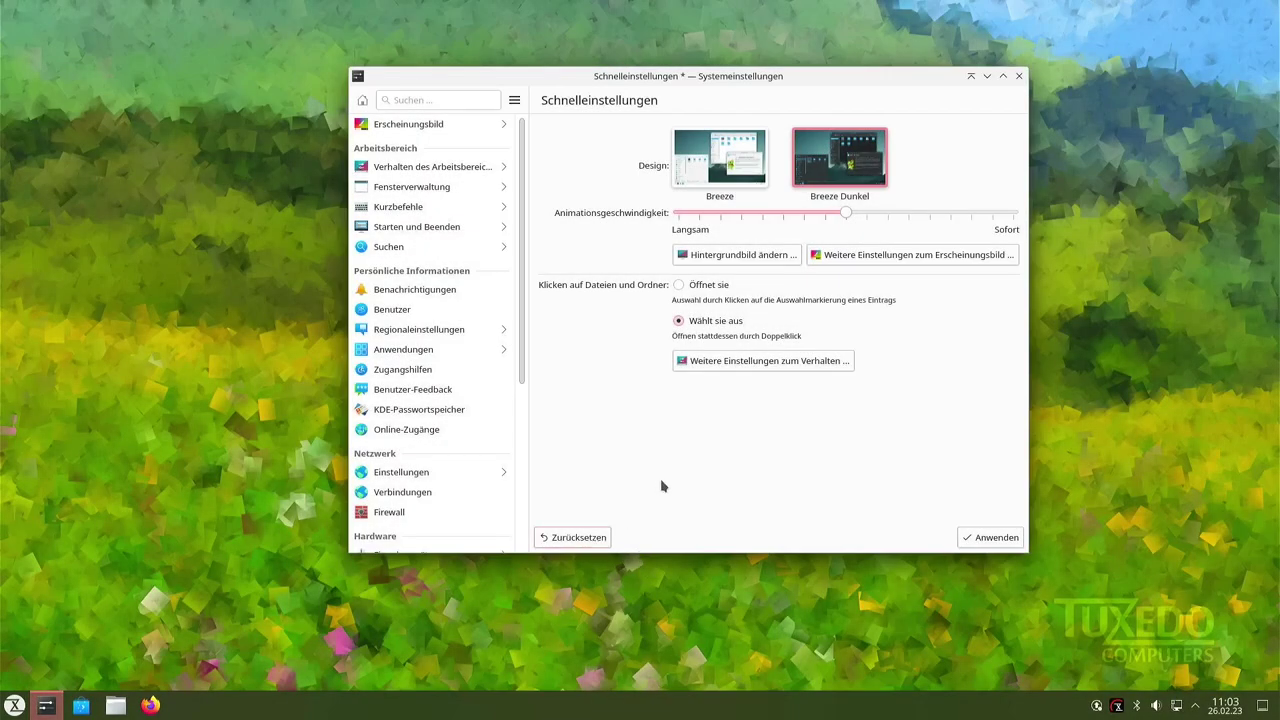
Look through the System Settings categories and open the Erscheinungsbild section, discarding the pending quick-settings changes.
scroll(480, 300, "down", 4)
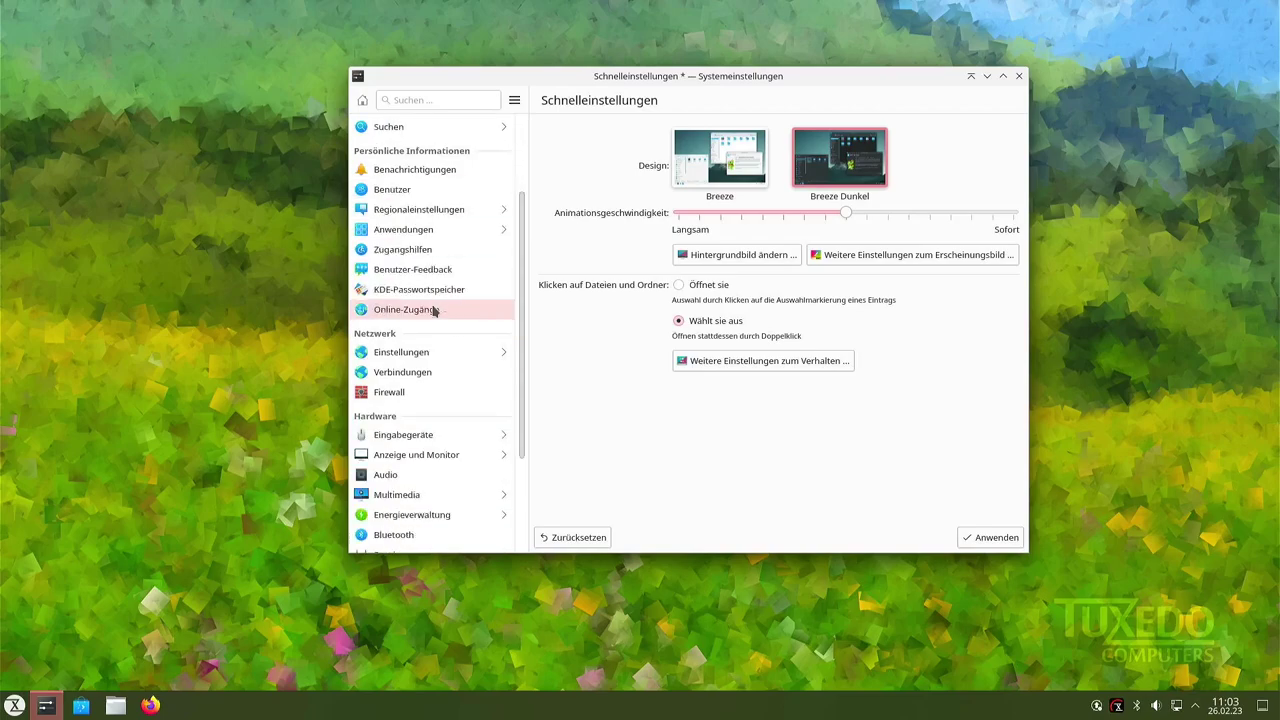
scroll(434, 309, "up", 4)
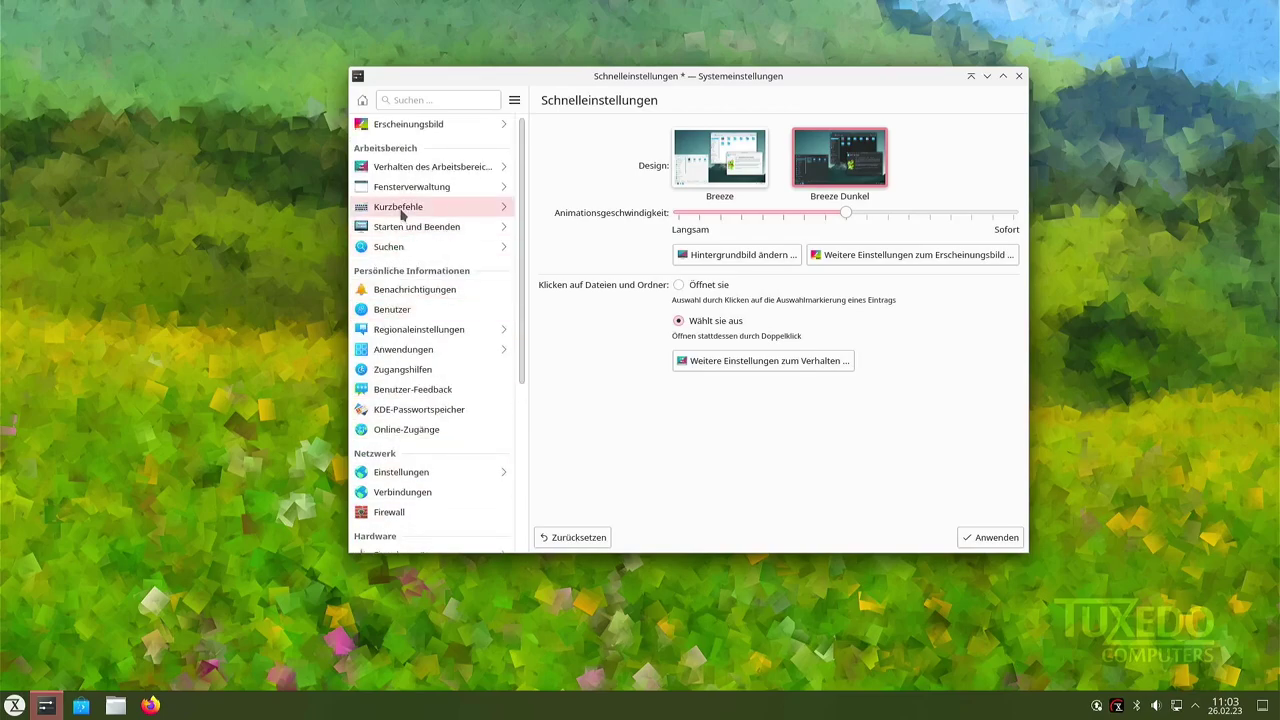
left_click(419, 128)
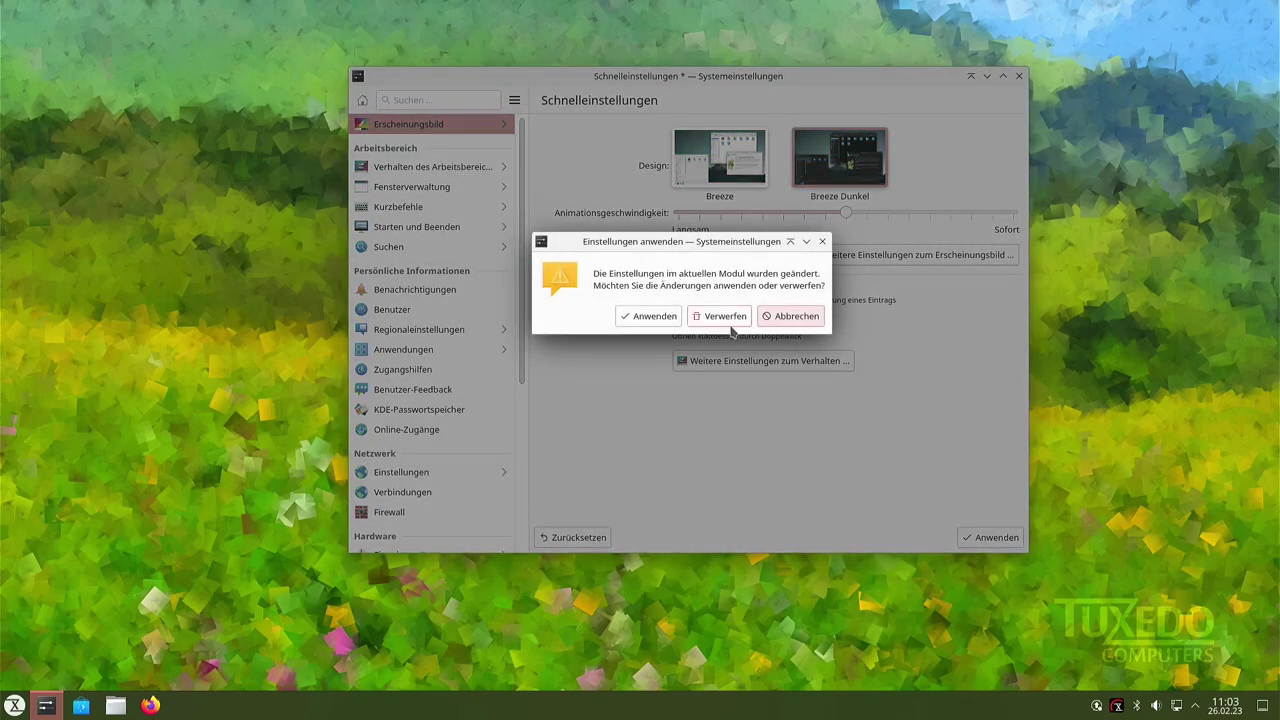
left_click(729, 316)
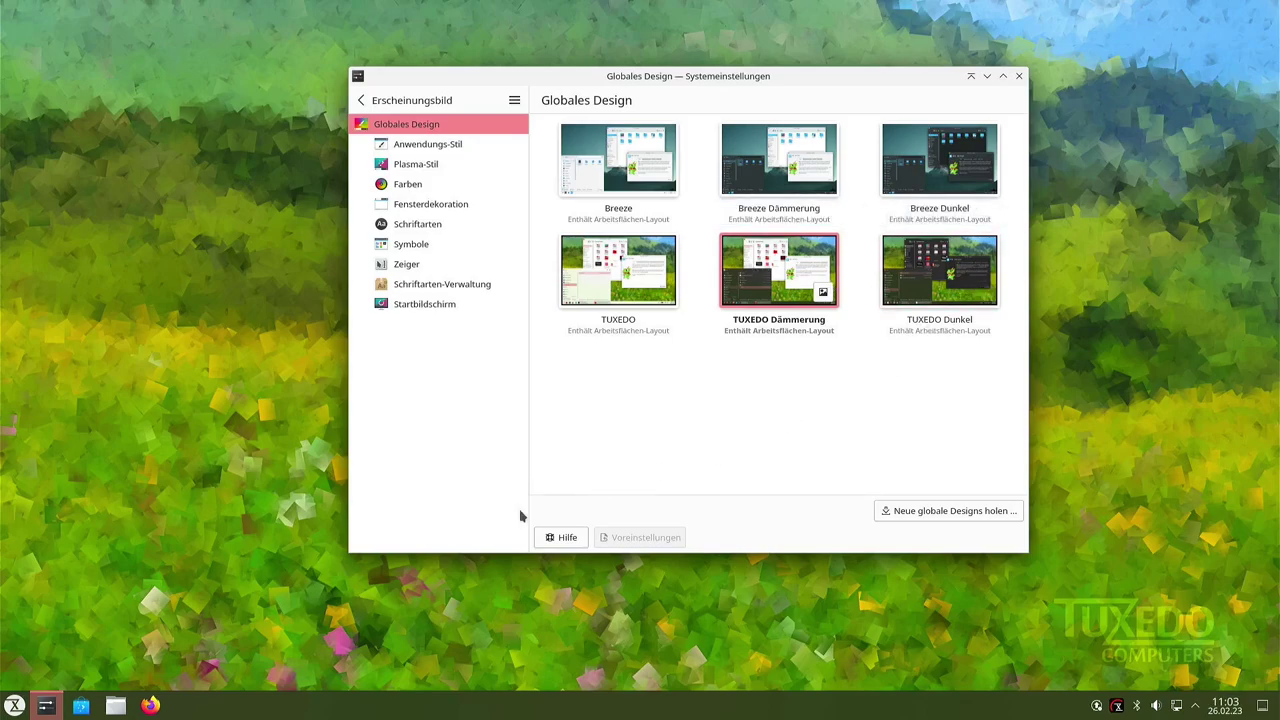
Check the application launcher's current look, then apply the TUXEDO global design with its appearance settings only.
left_click(8, 704)
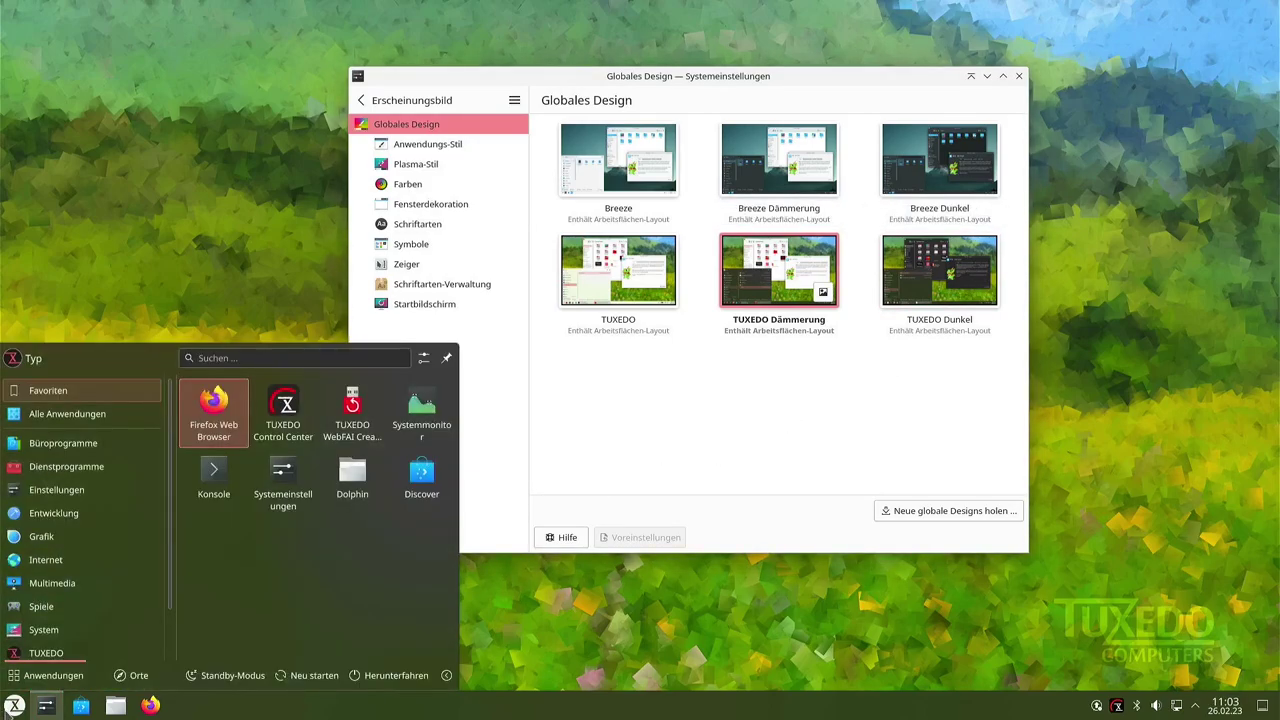
mouse_move(155, 421)
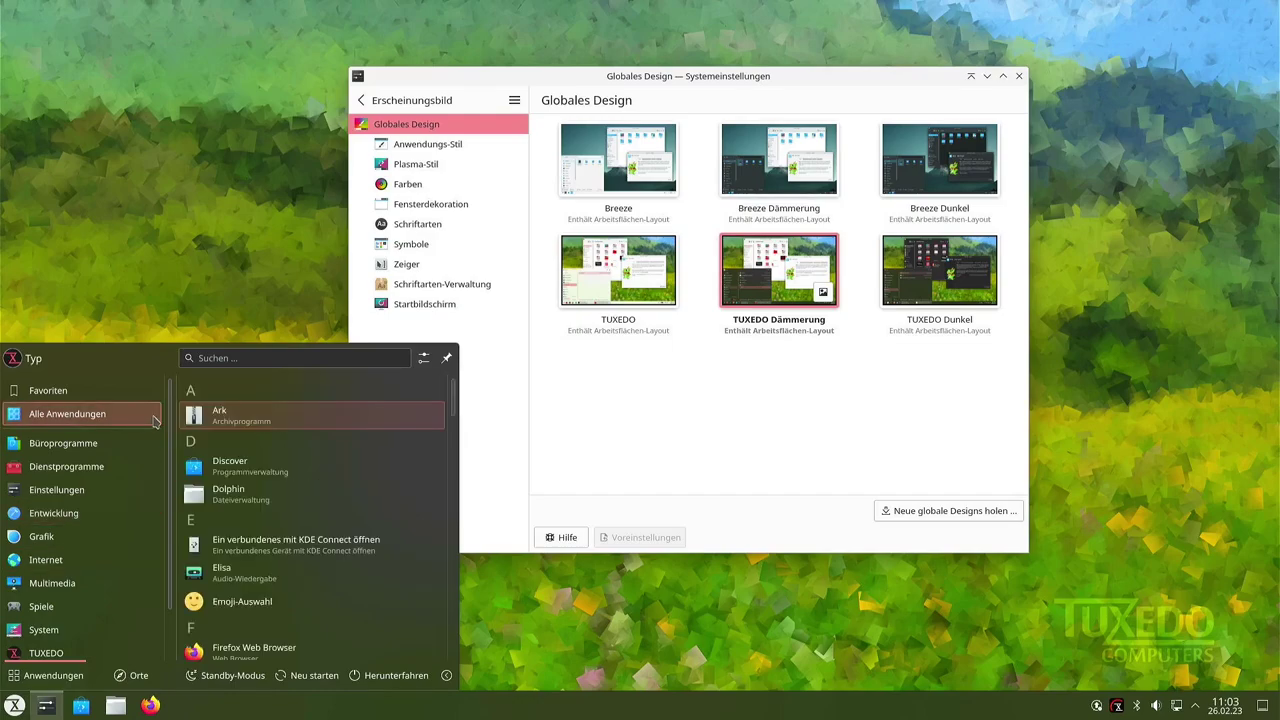
left_click(655, 321)
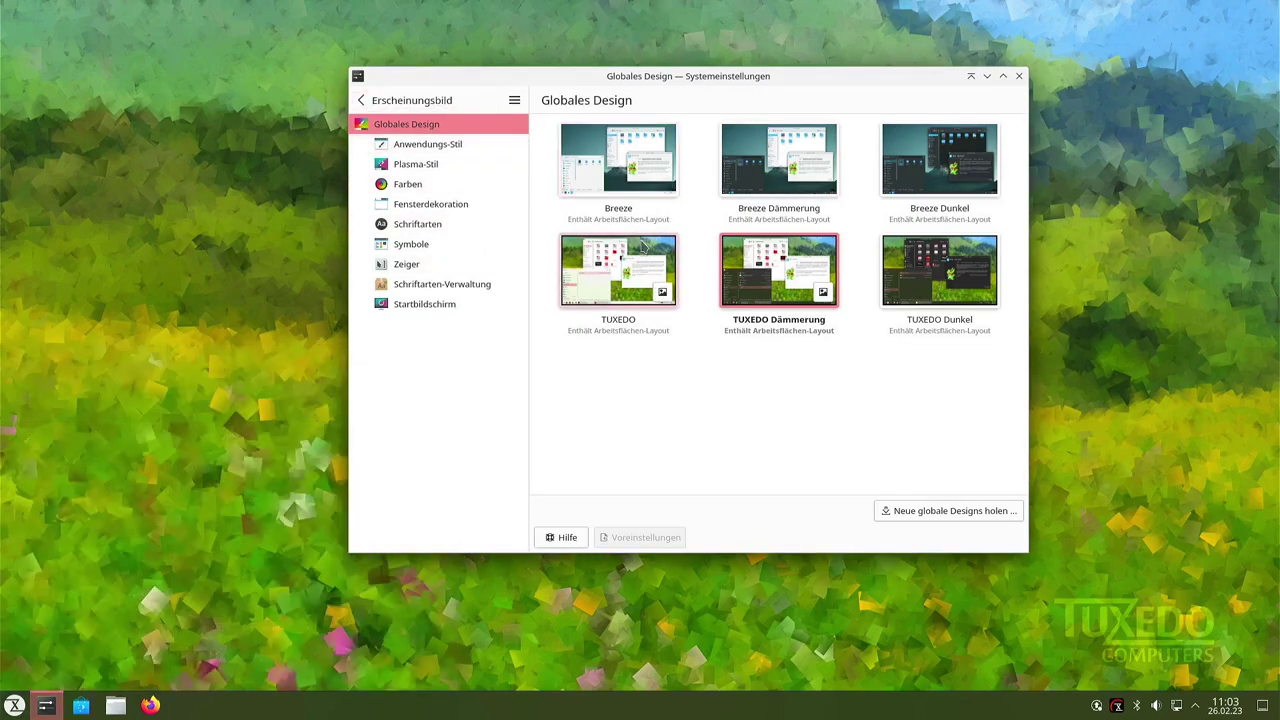
left_click(643, 247)
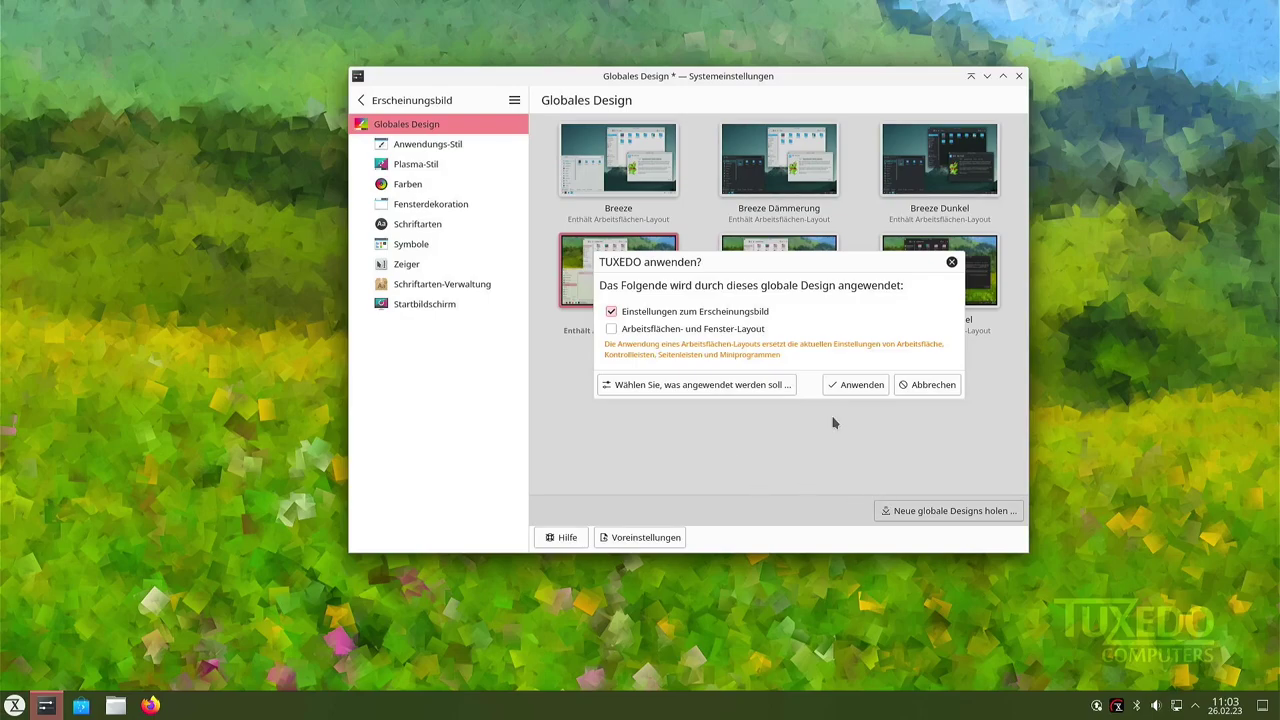
left_click(836, 389)
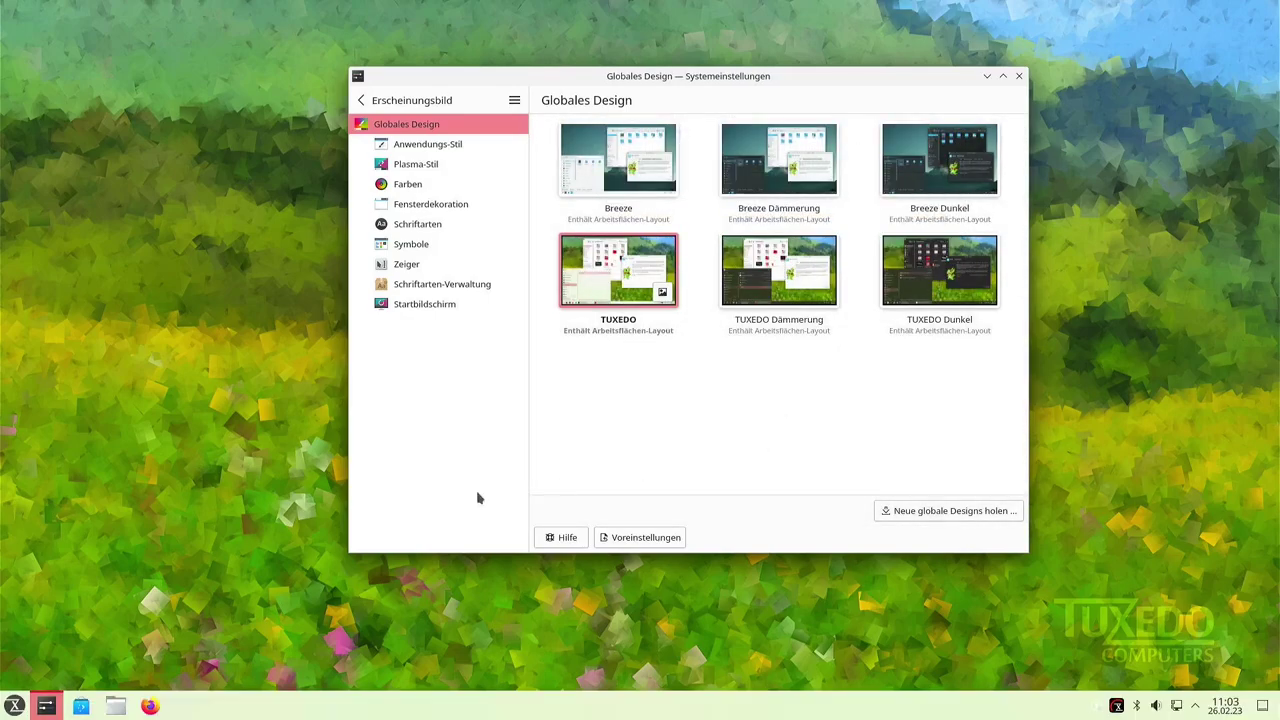
Apply the TUXEDO Dunkel global design with its appearance settings only, comparing the application launcher's look before and after.
left_click(14, 706)
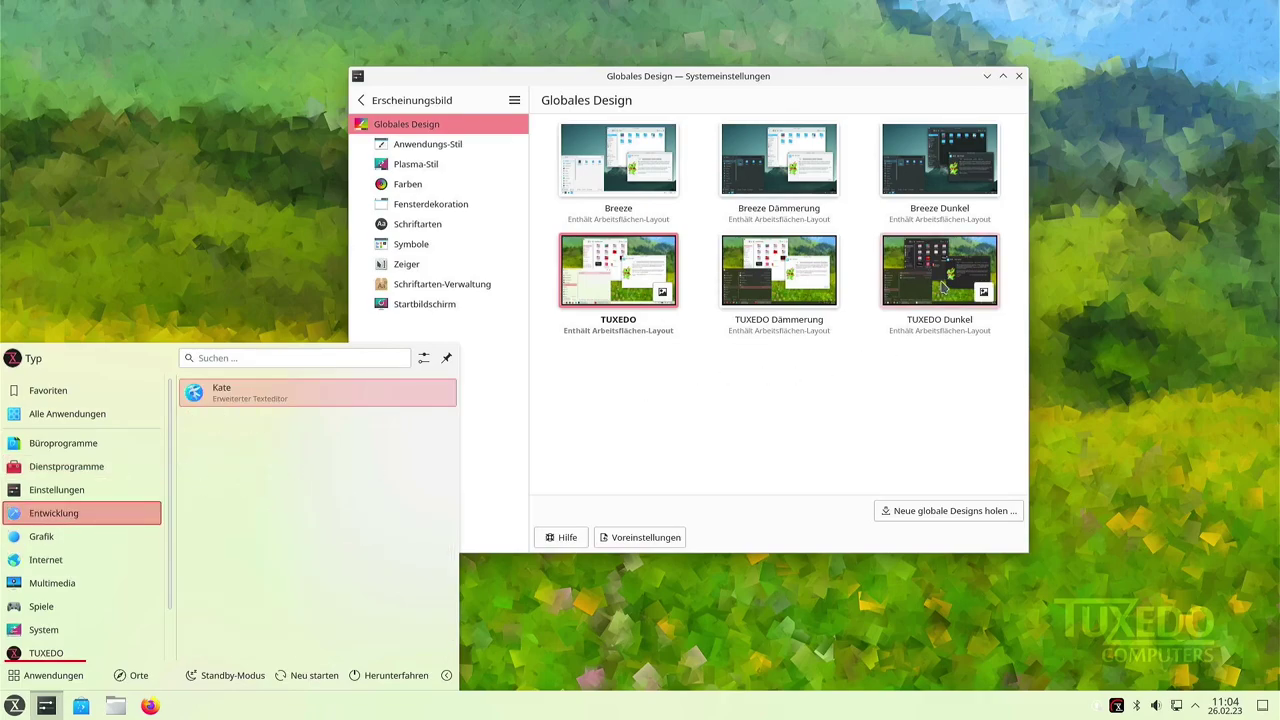
left_click(943, 287)
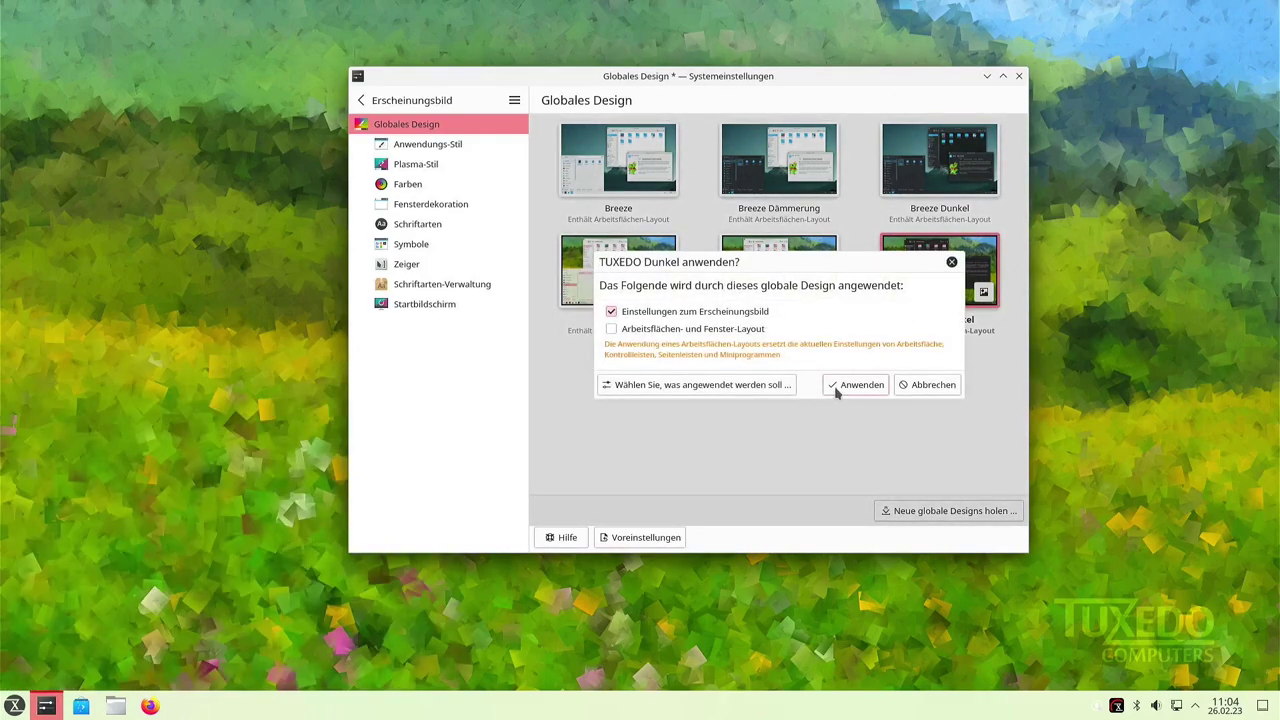
left_click(838, 390)
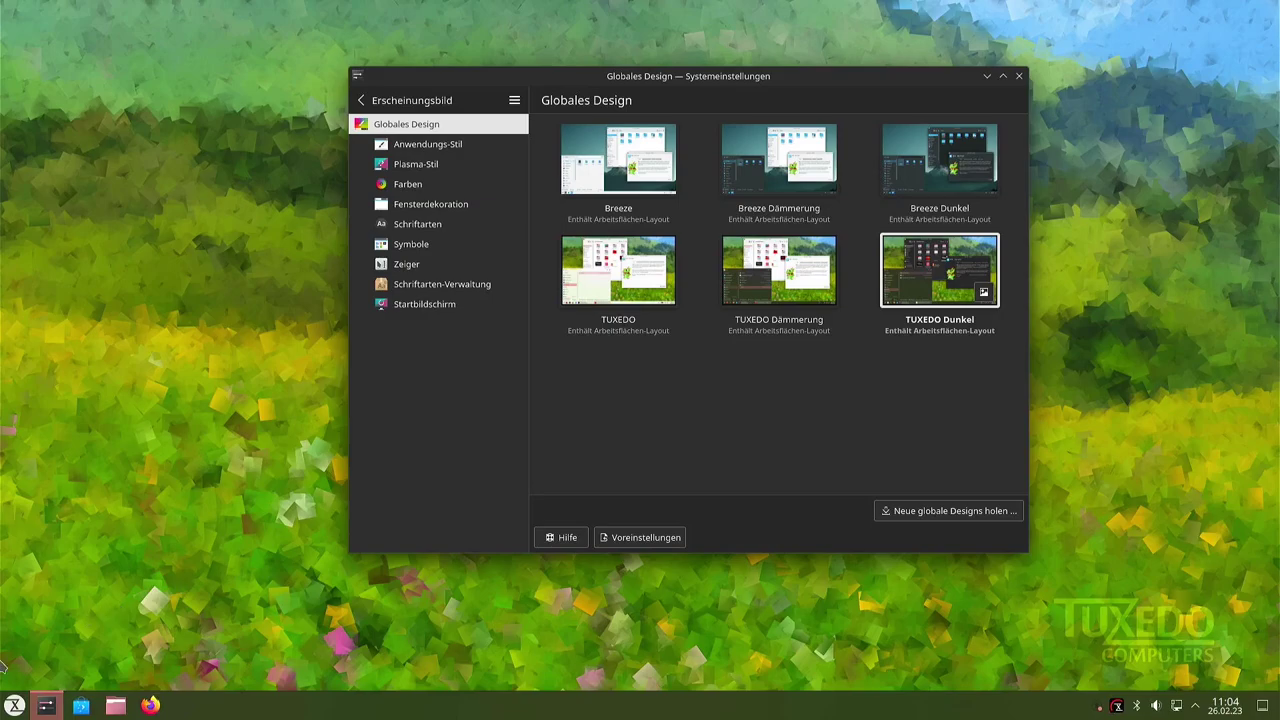
left_click(12, 706)
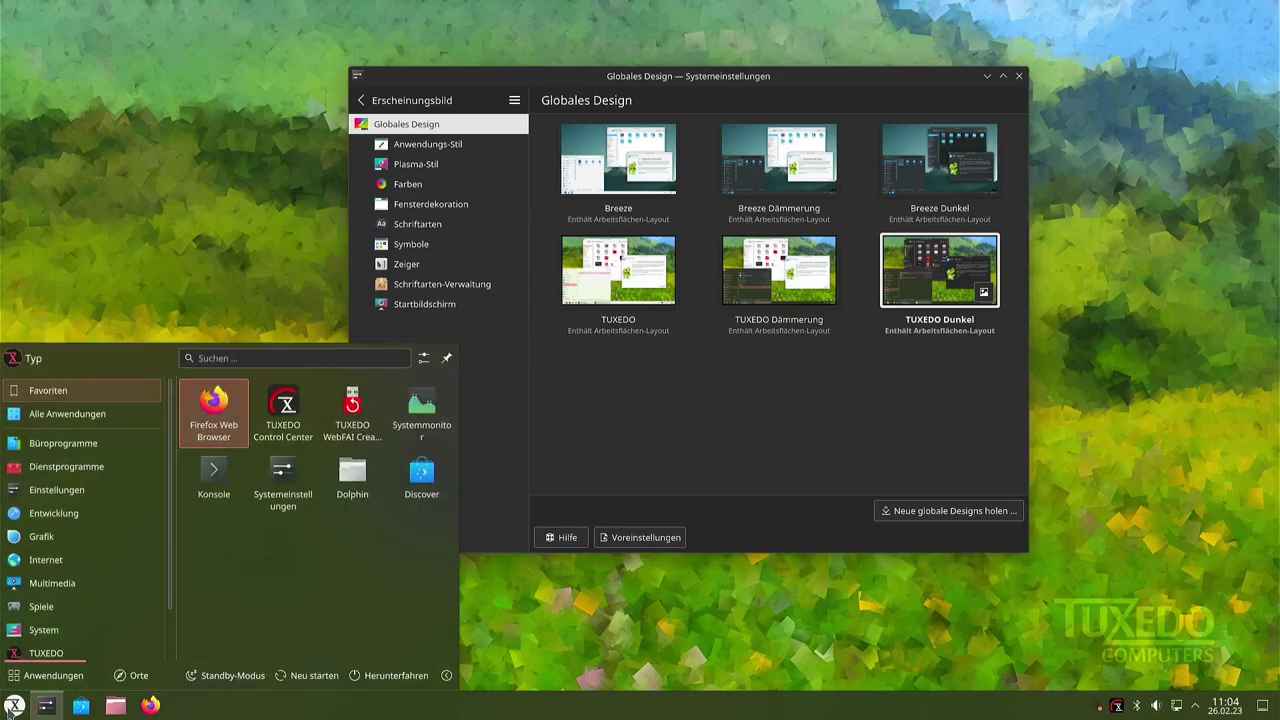
left_click(786, 423)
Apply the TUXEDO Dämmerung global design with its appearance settings only, leaving out the desktop and window layout.
left_click(760, 278)
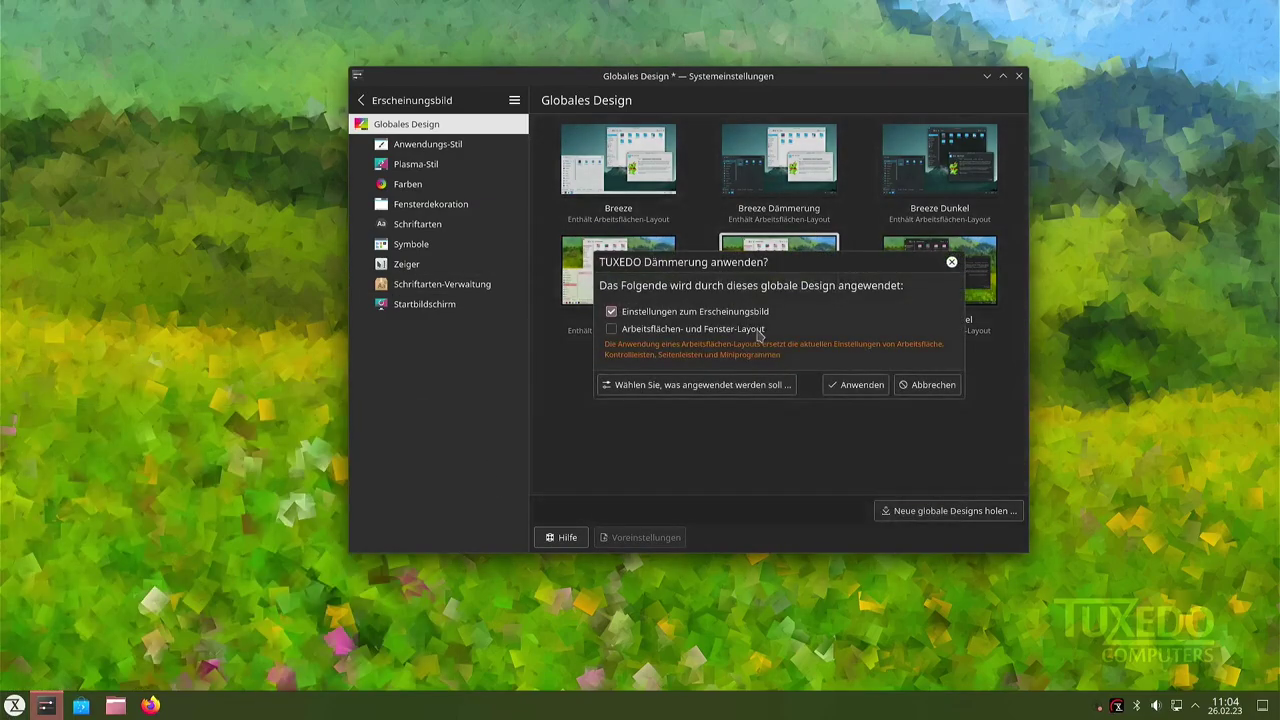
left_click(840, 385)
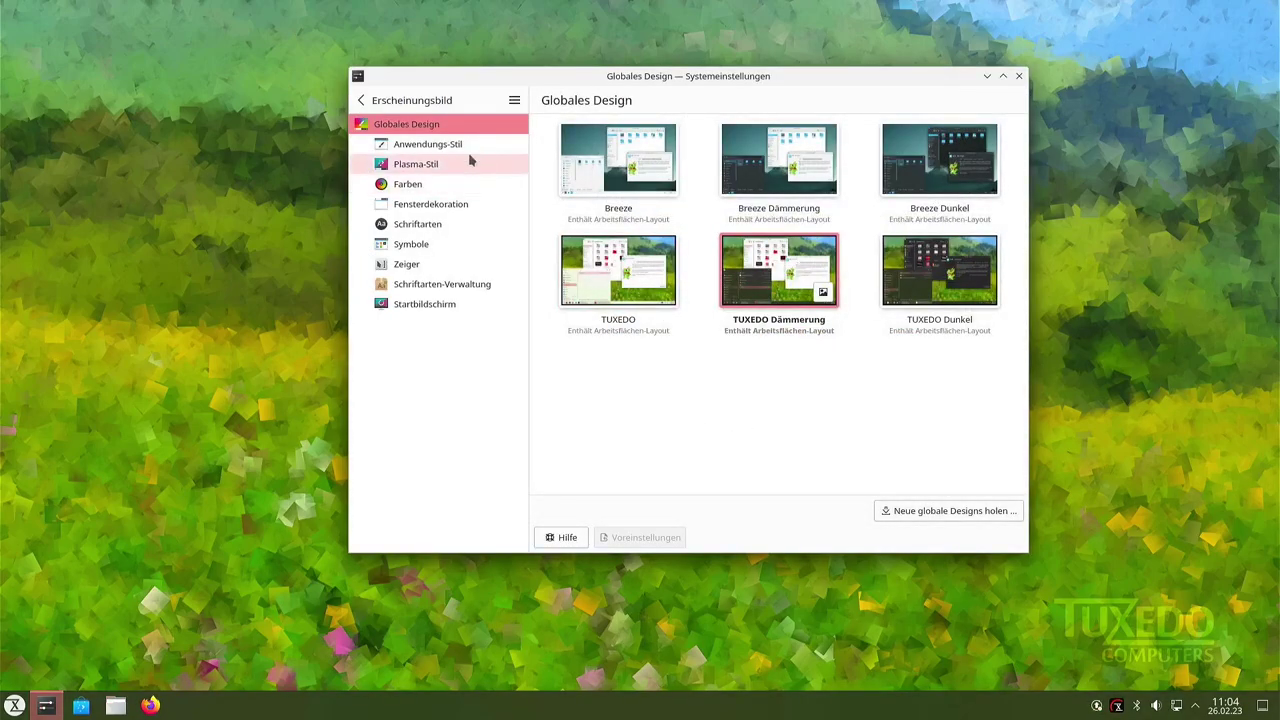
Look through the Anwendungs-Stil, Plasma-Stil, Fensterdekoration and Schriftarten pages of the appearance settings.
left_click(436, 146)
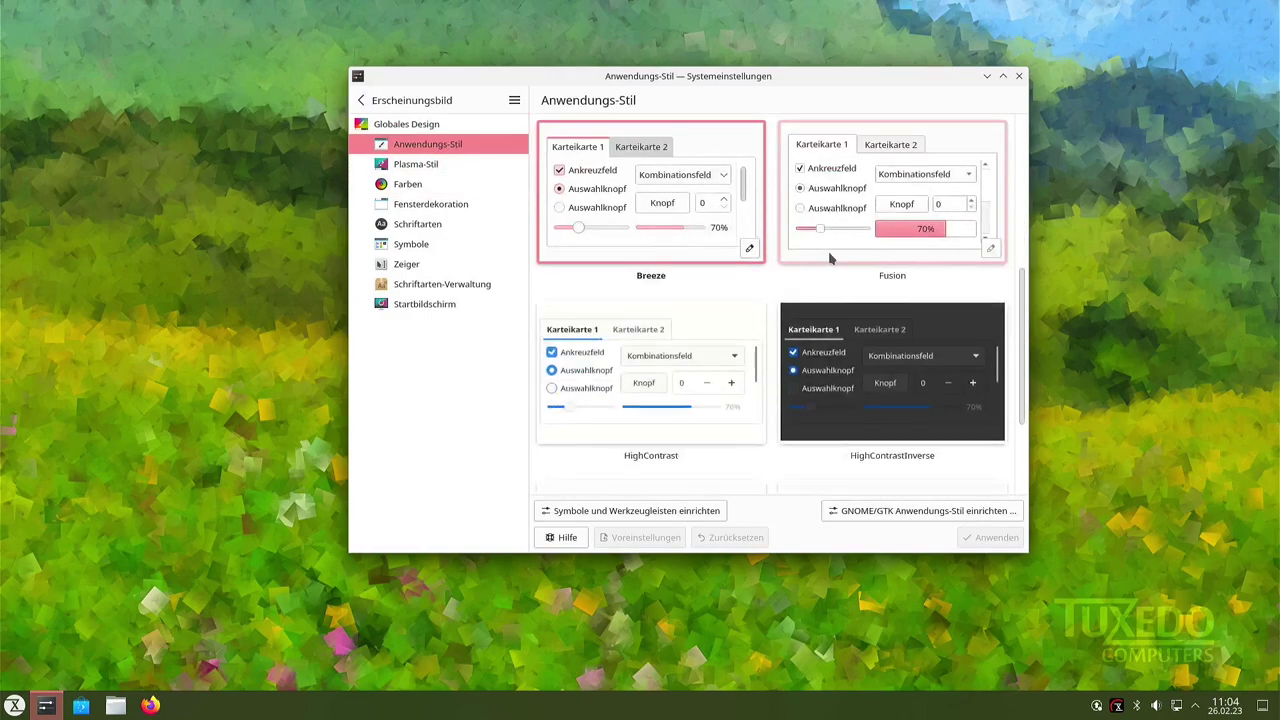
left_click(430, 166)
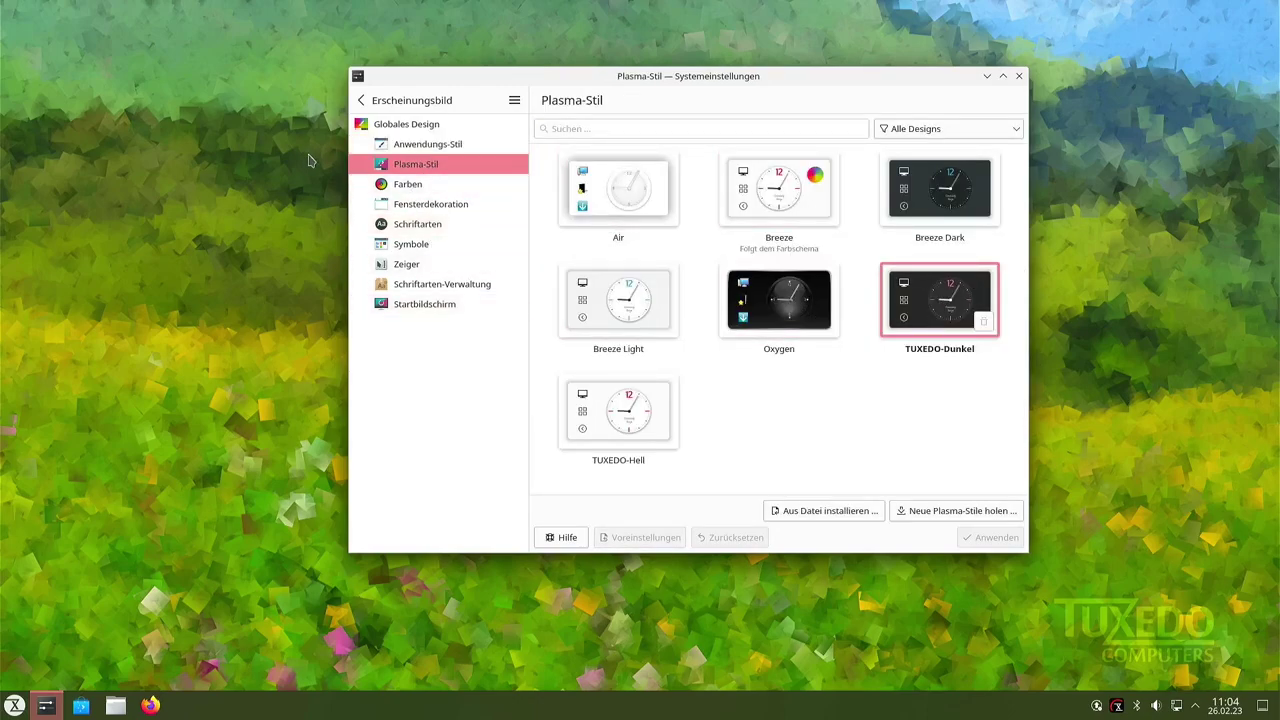
left_click(418, 206)
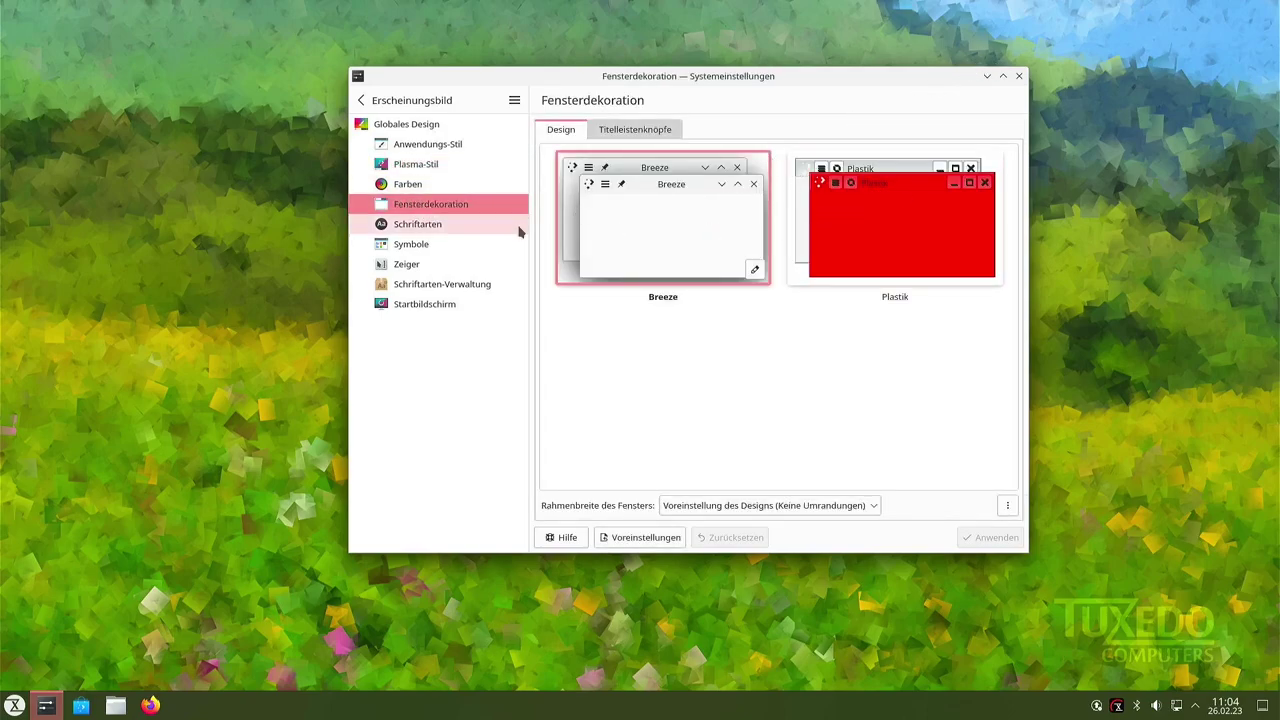
left_click(432, 232)
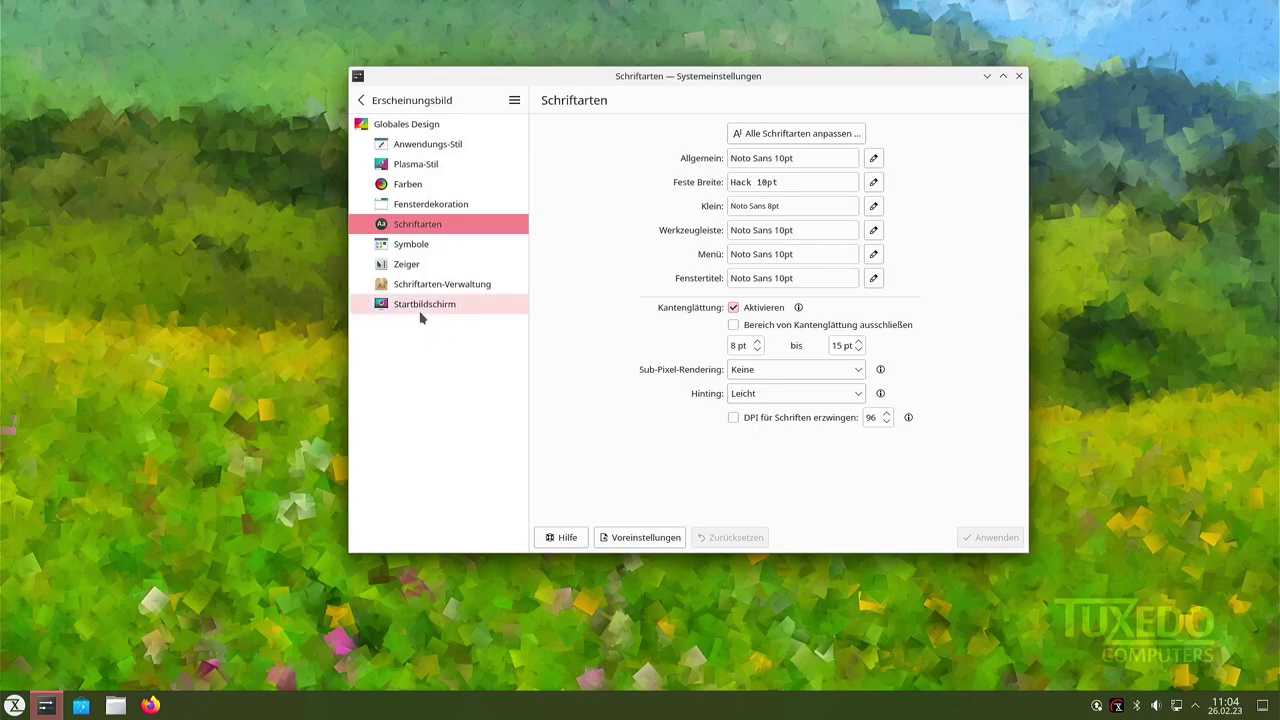
Preview the TUXEDO splash screen in the Startbildschirm settings and leave the preview.
left_click(416, 303)
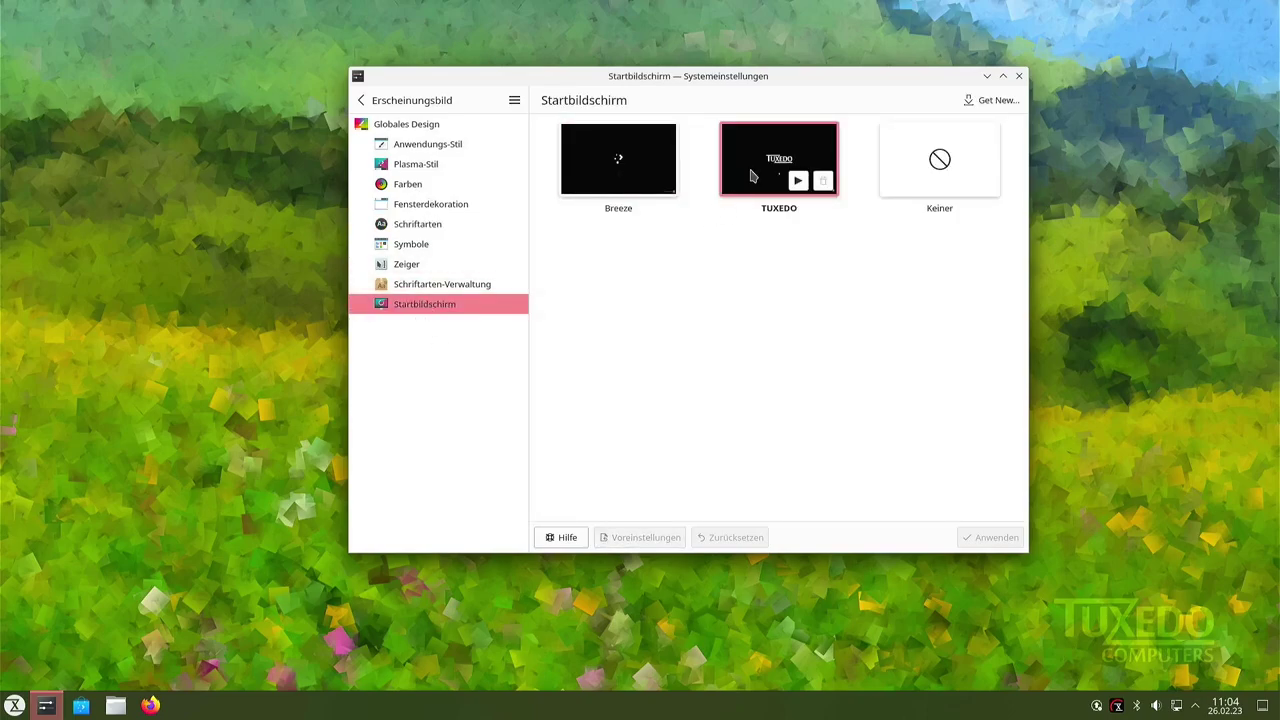
left_click(797, 182)
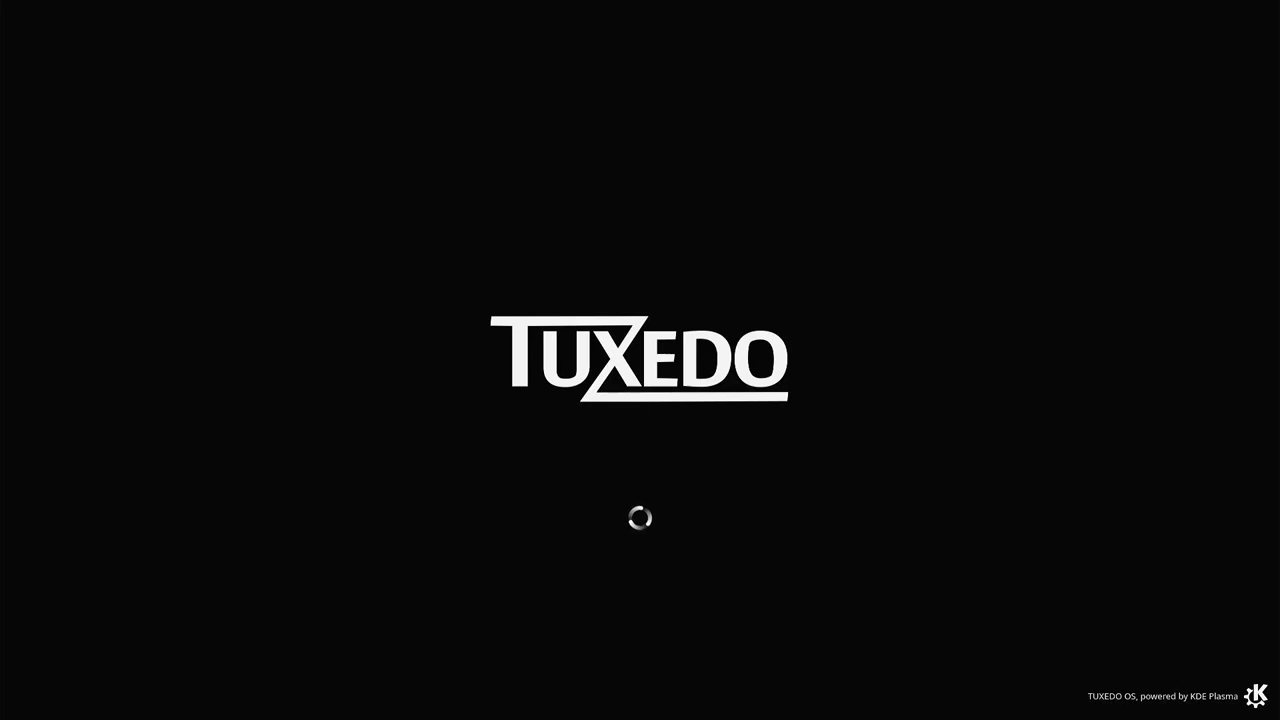
left_click(654, 268)
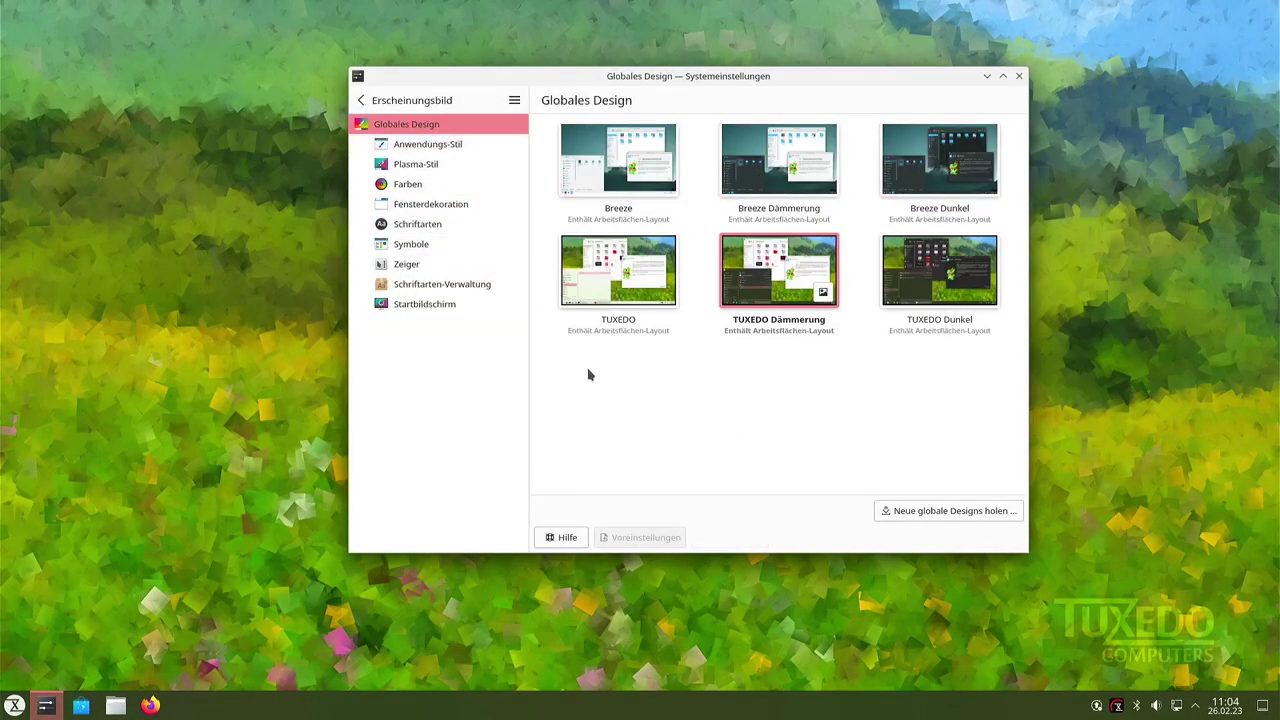
Browse the downloadable global designs in a maximised window, then close it without installing any.
left_click(926, 513)
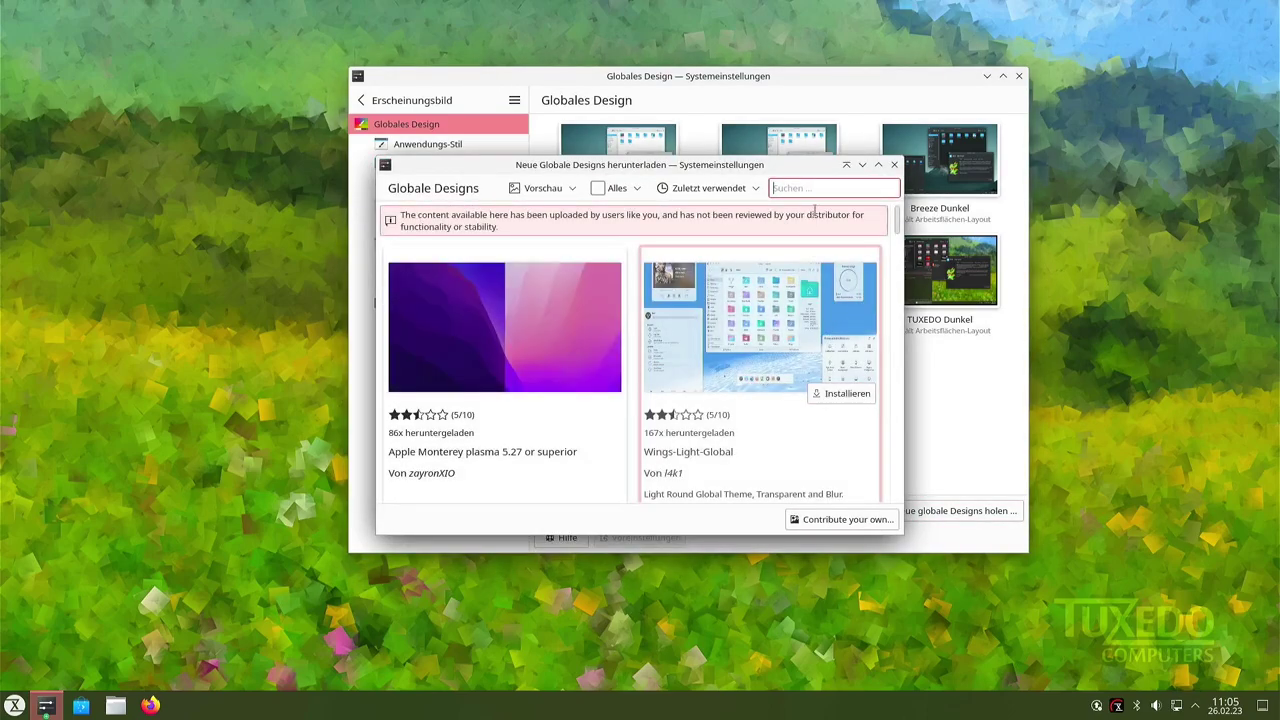
left_click(878, 166)
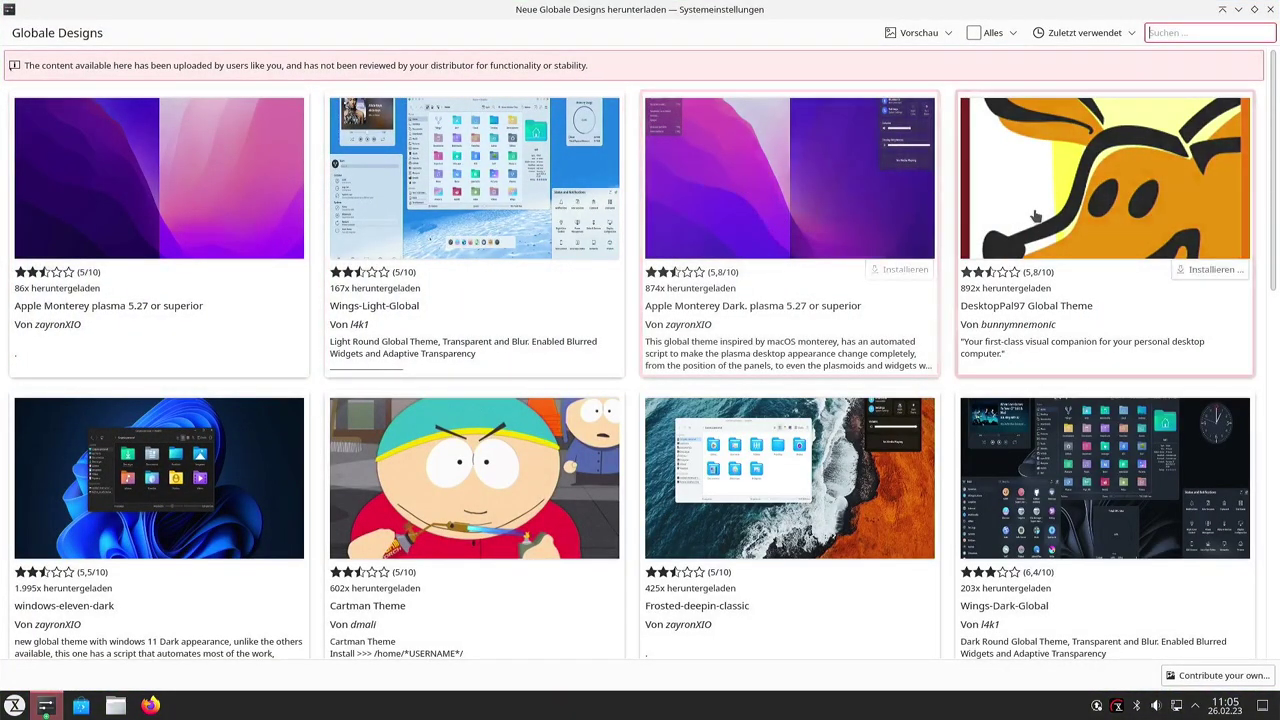
scroll(1036, 210, "down", 2)
scroll(1036, 215, "down", 5)
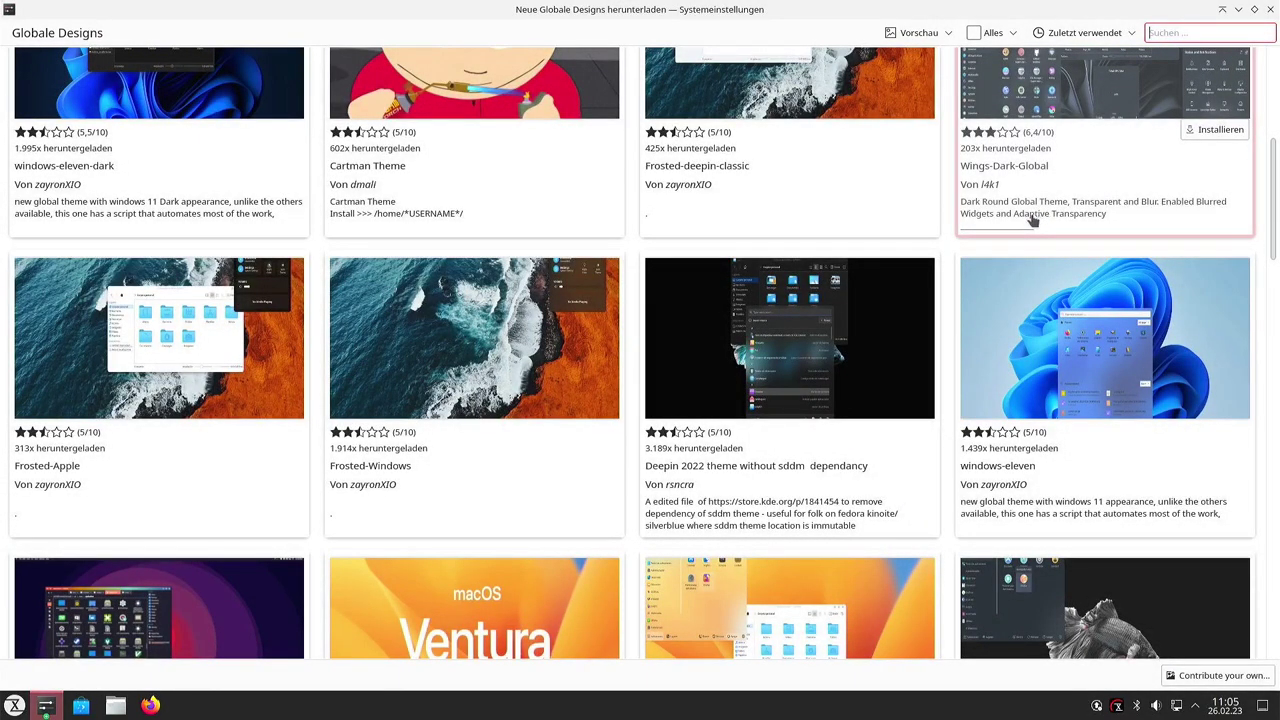
scroll(951, 300, "down", 5)
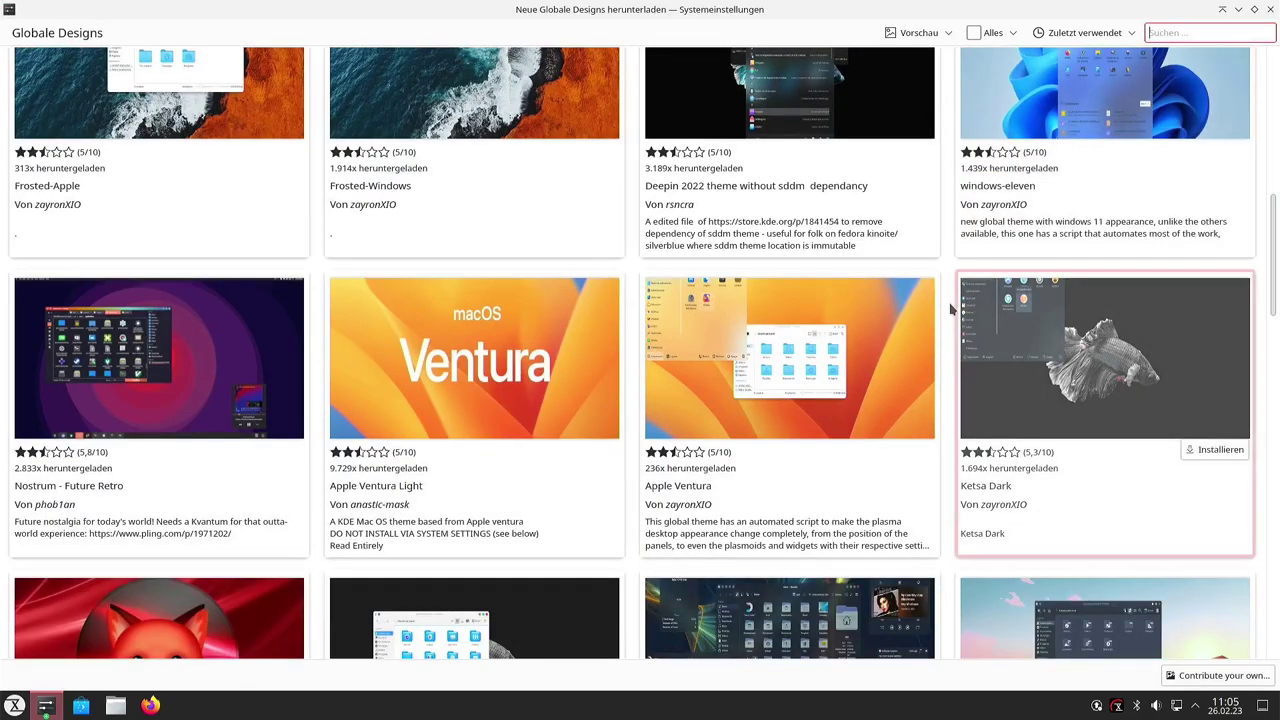
scroll(951, 308, "down", 3)
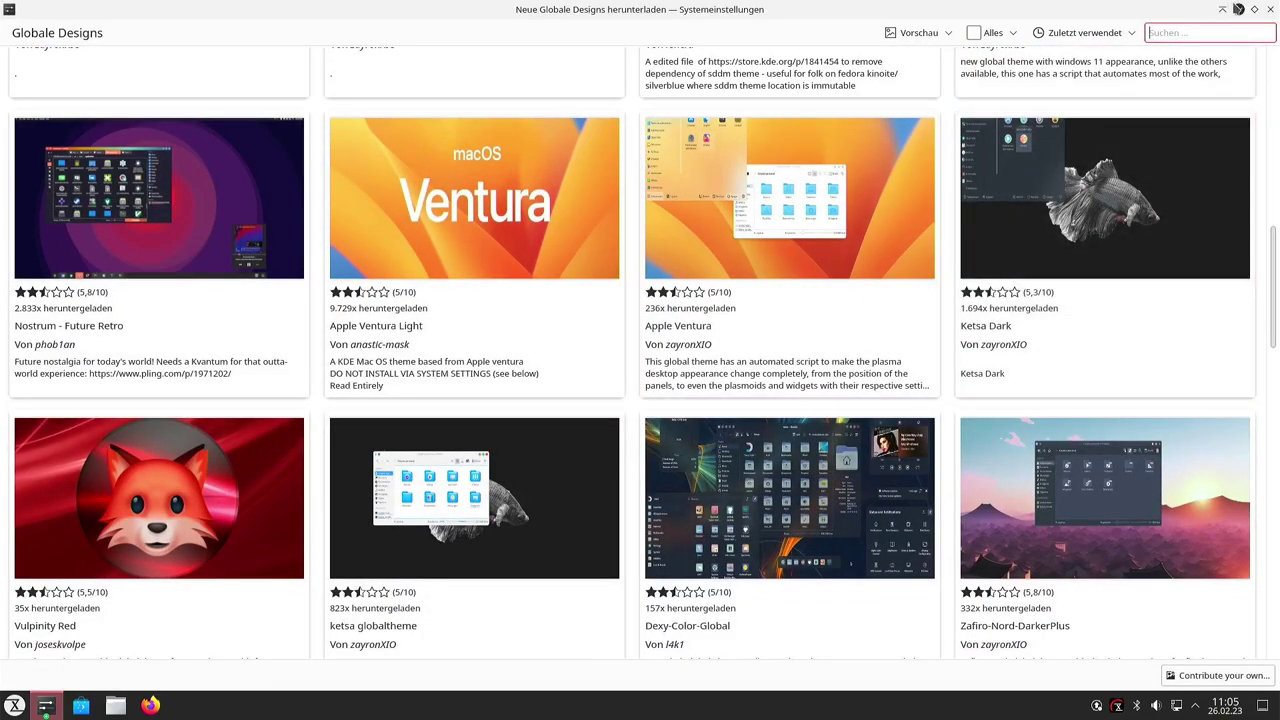
left_click(1270, 9)
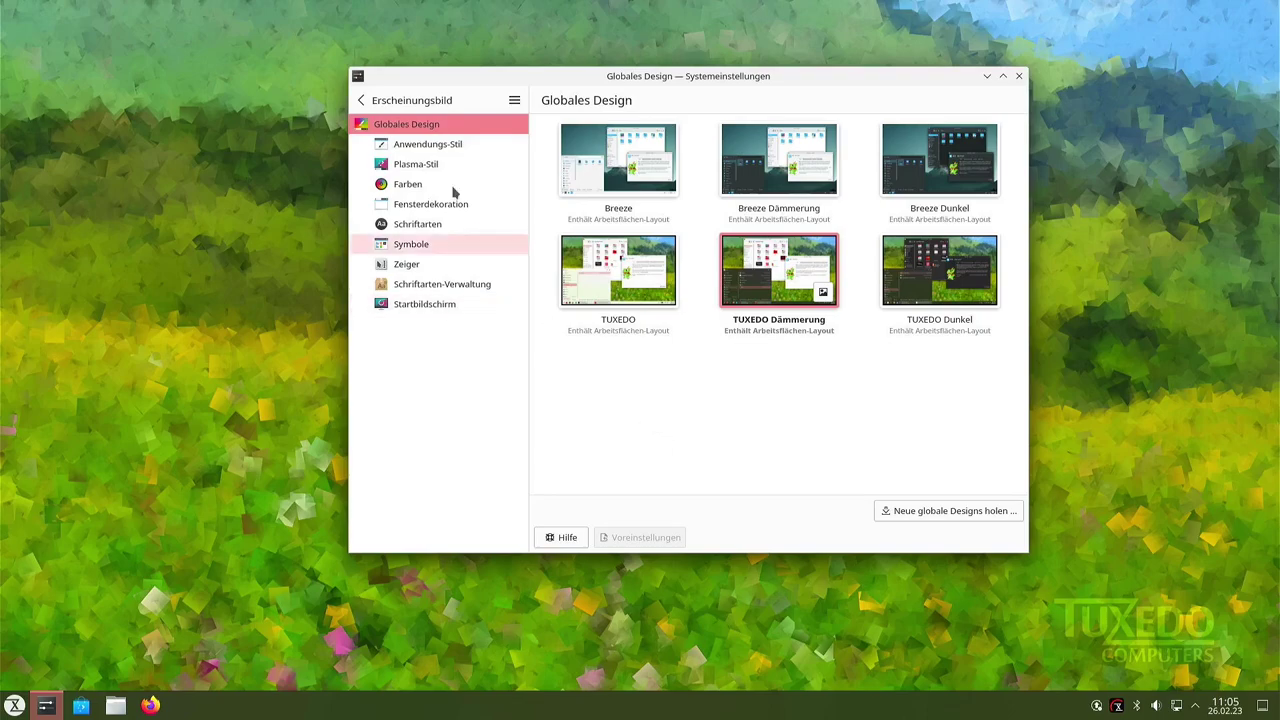
Look through the remaining System Settings categories, examine the Softwareaktualisierung options and close System Settings.
left_click(380, 99)
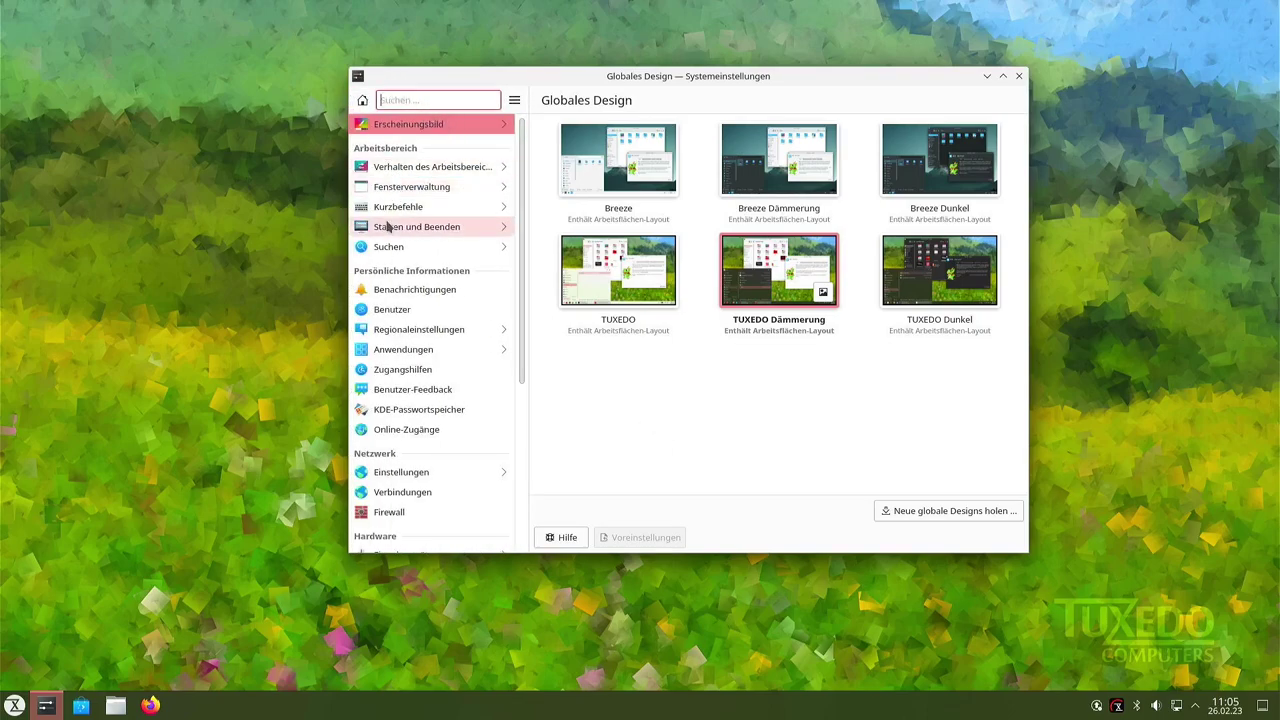
scroll(420, 260, "down", 2)
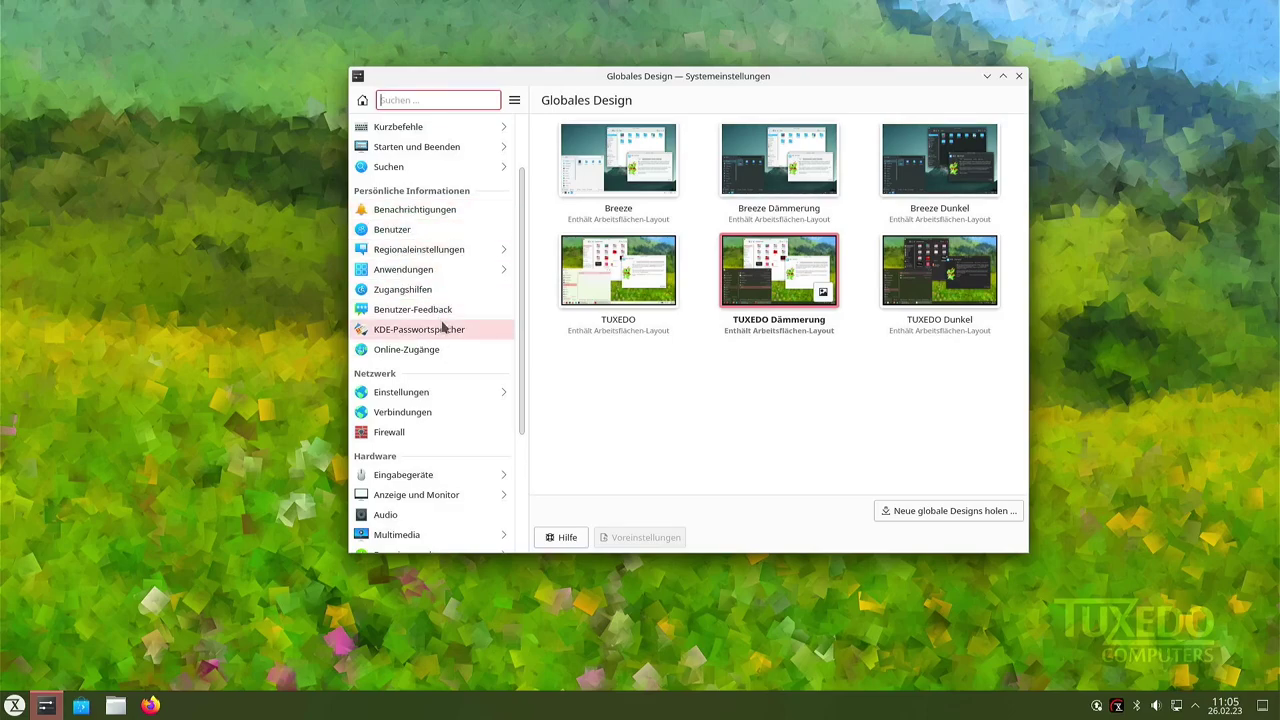
scroll(446, 338, "down", 3)
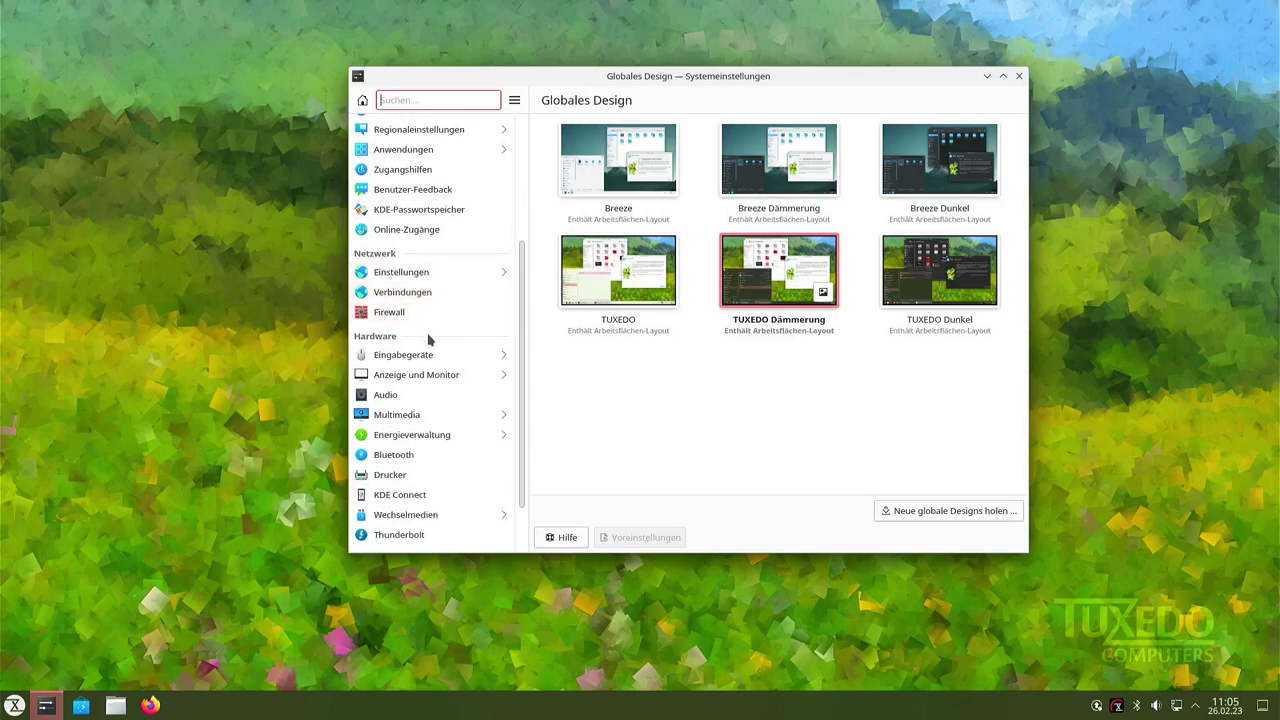
scroll(457, 355, "down", 2)
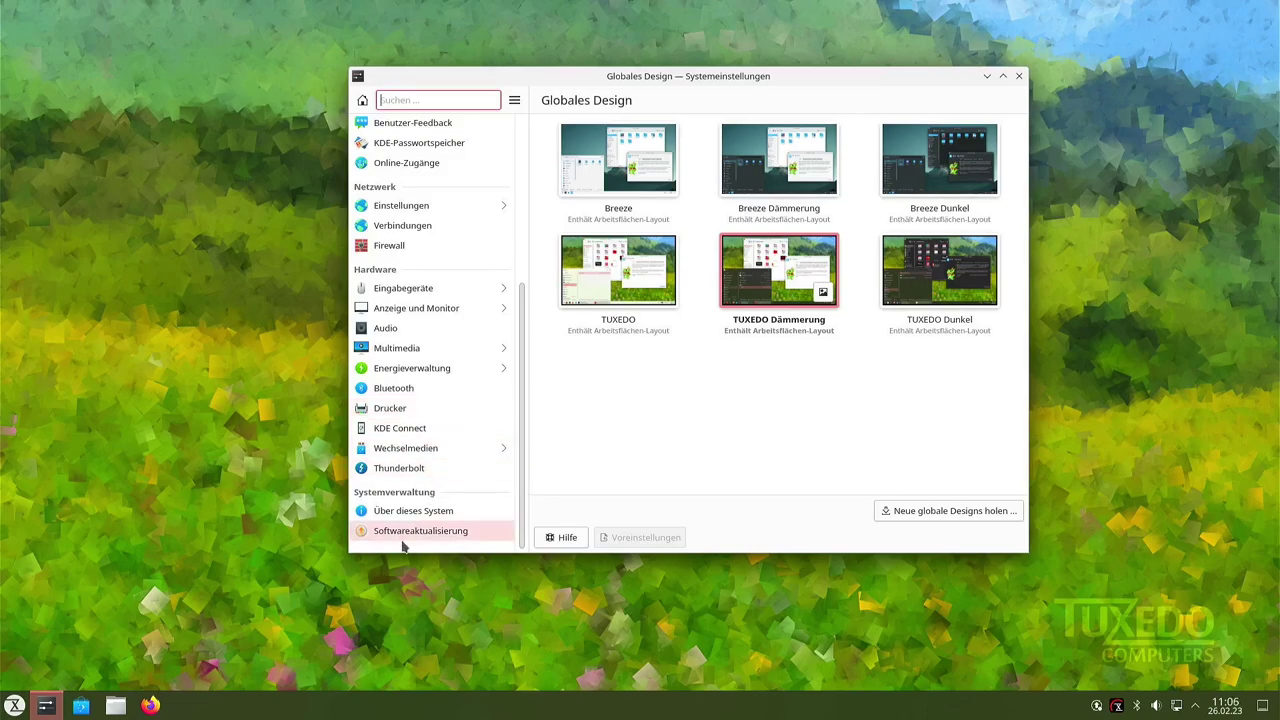
left_click(403, 531)
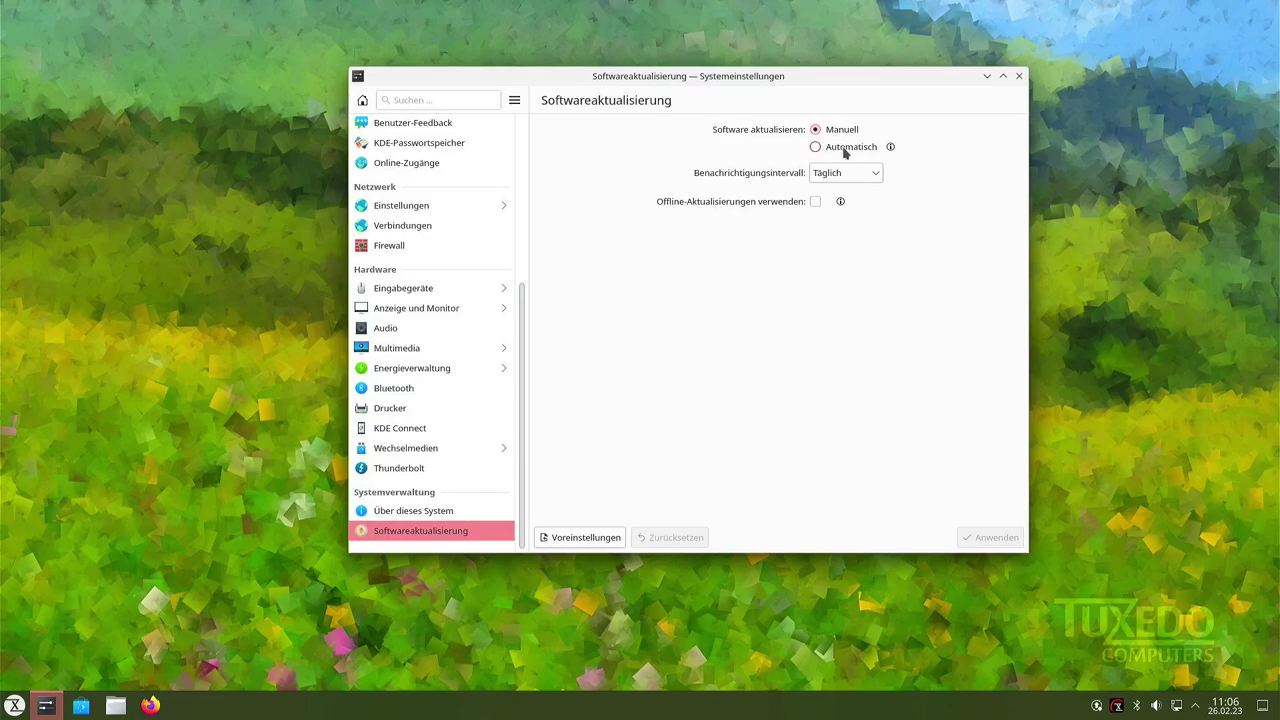
left_click(1019, 76)
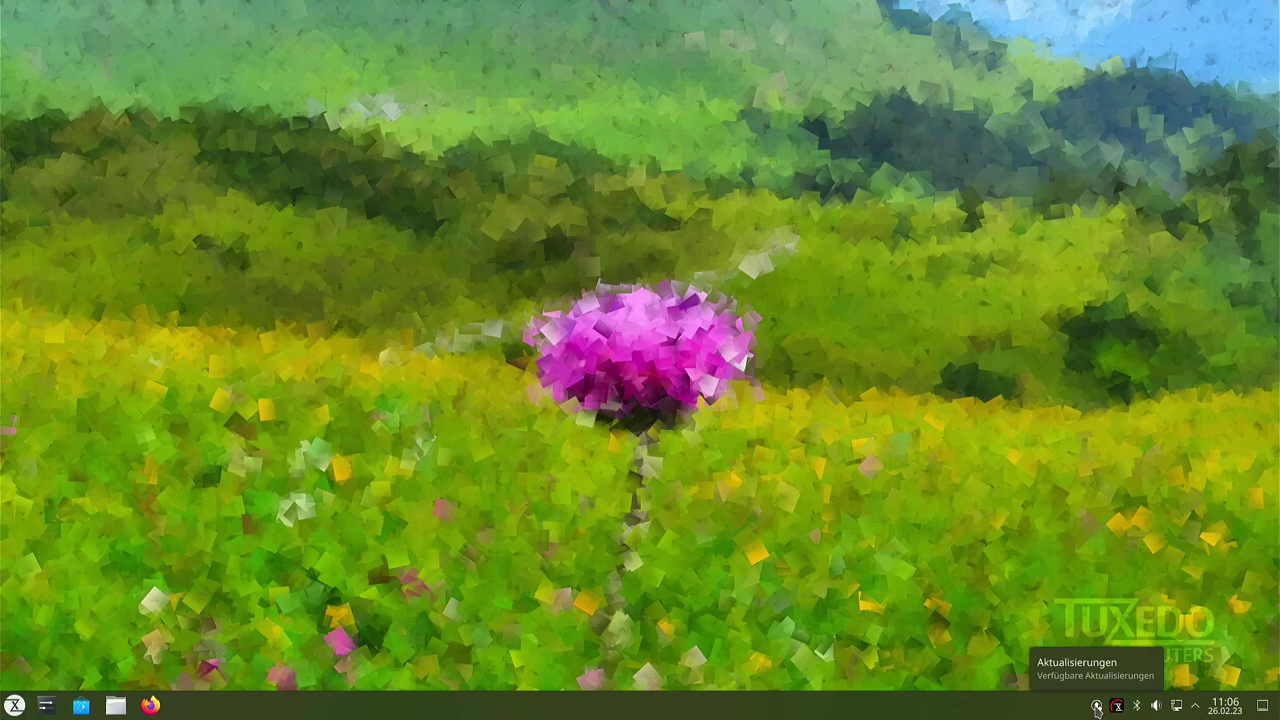
Open Discover from the update notifier, reposition its window and browse the popular, recommended and top-rated programs on the start page.
left_click(1097, 706)
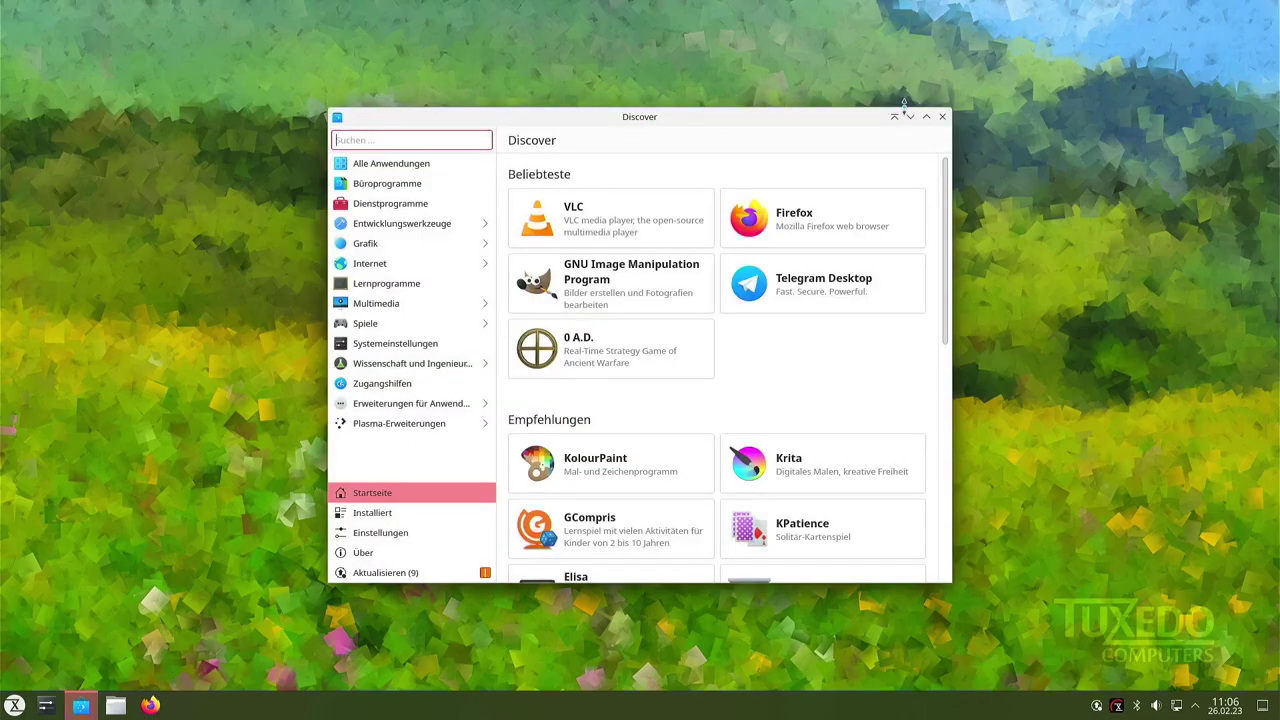
left_click_drag(844, 121, 854, 82)
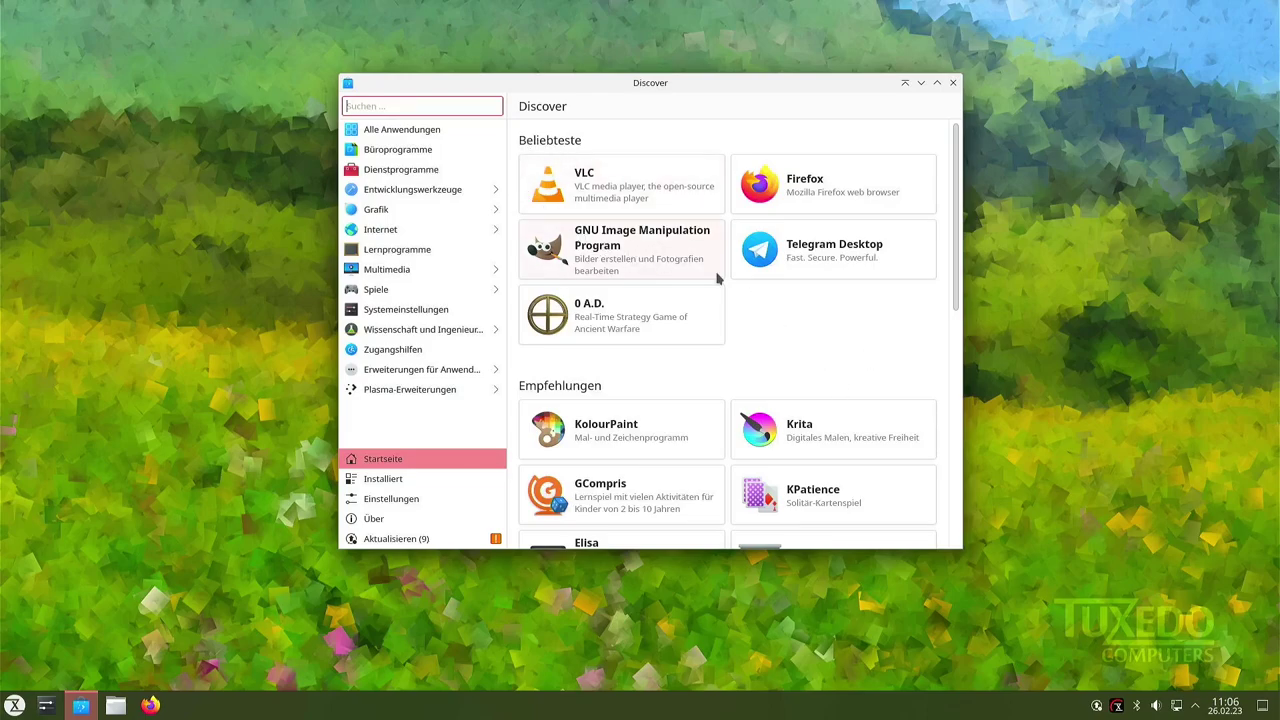
scroll(840, 327, "down", 5)
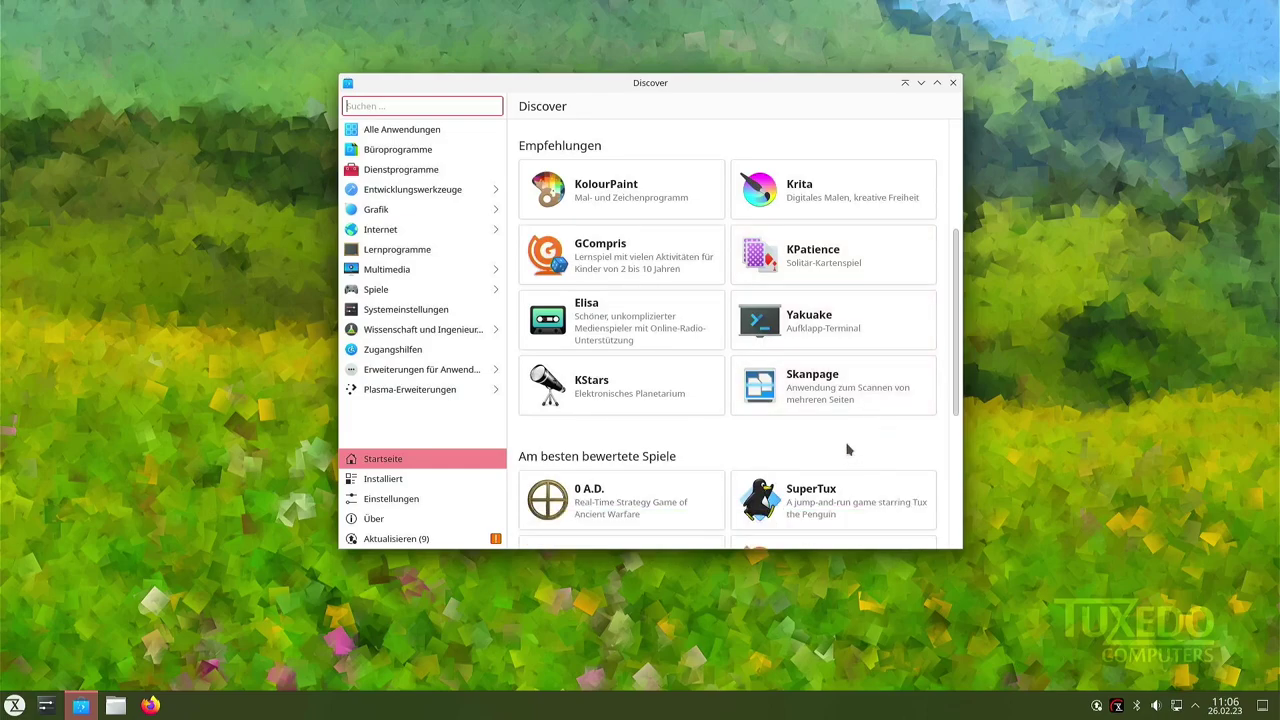
scroll(847, 448, "down", 4)
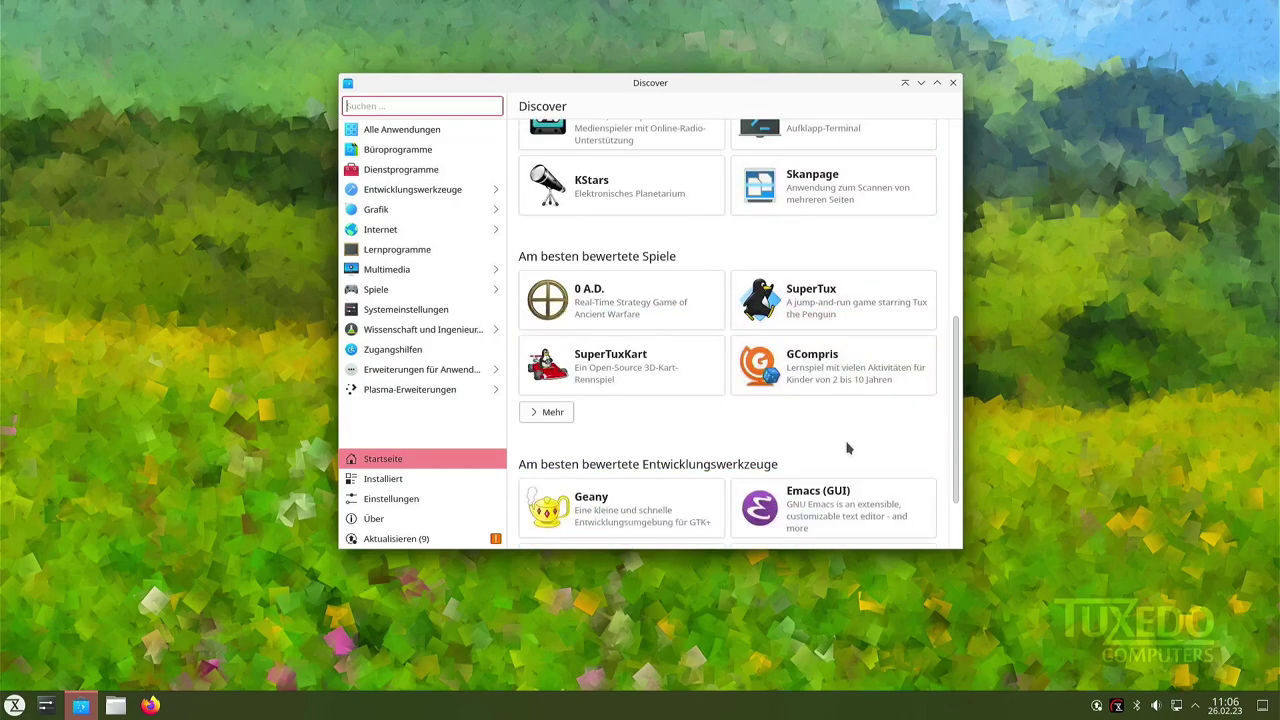
scroll(868, 420, "down", 2)
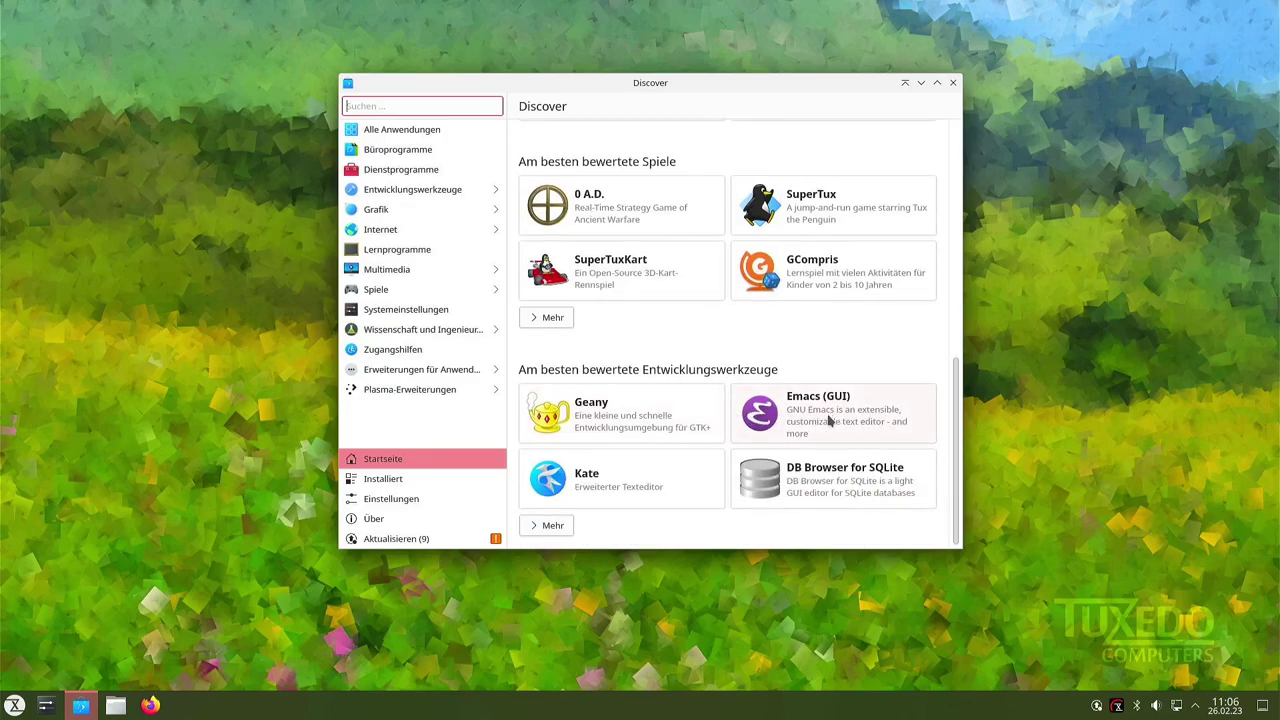
scroll(706, 381, "up", 10)
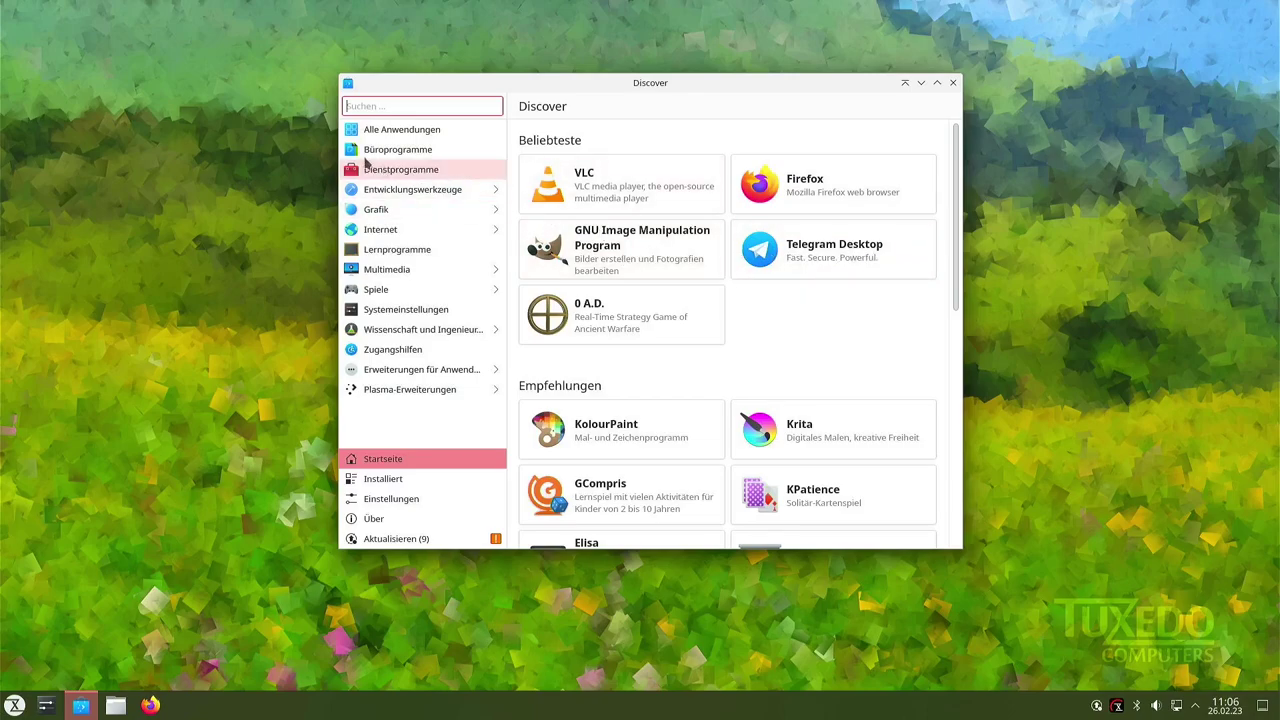
Examine Discover's Entwicklungswerkzeuge category, the package sources in its settings and the available updates.
left_click(390, 196)
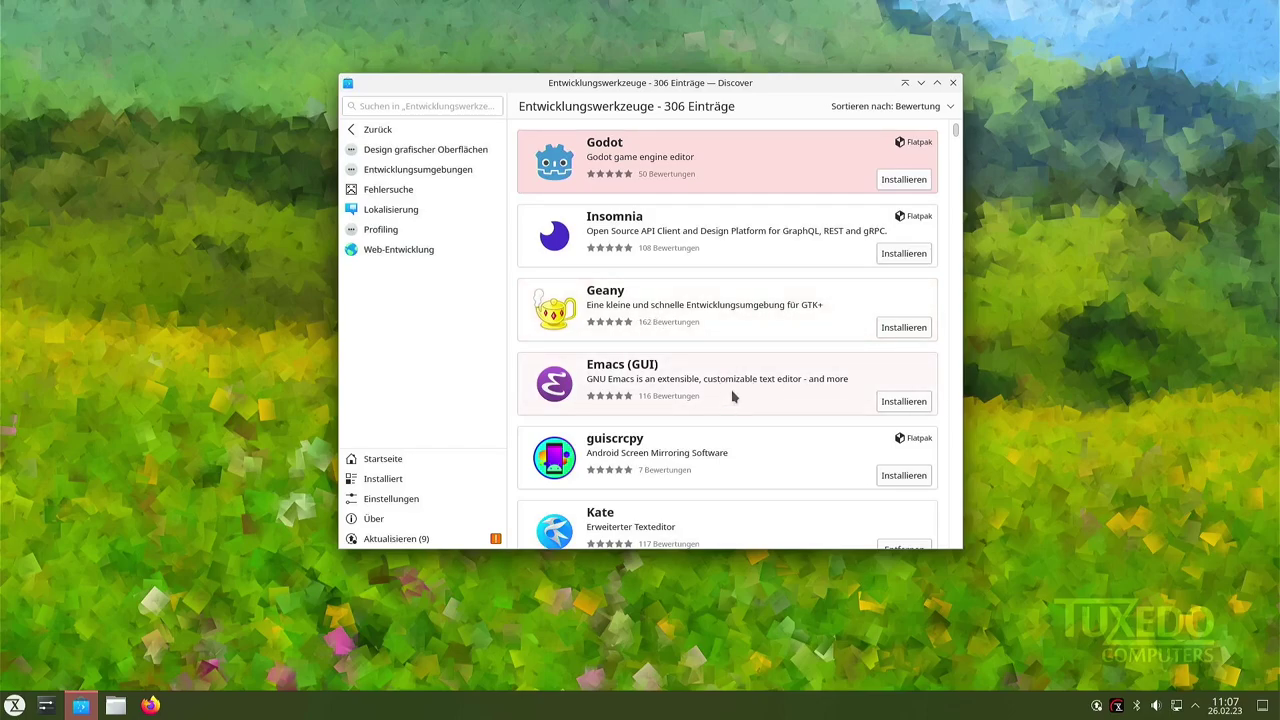
left_click(394, 499)
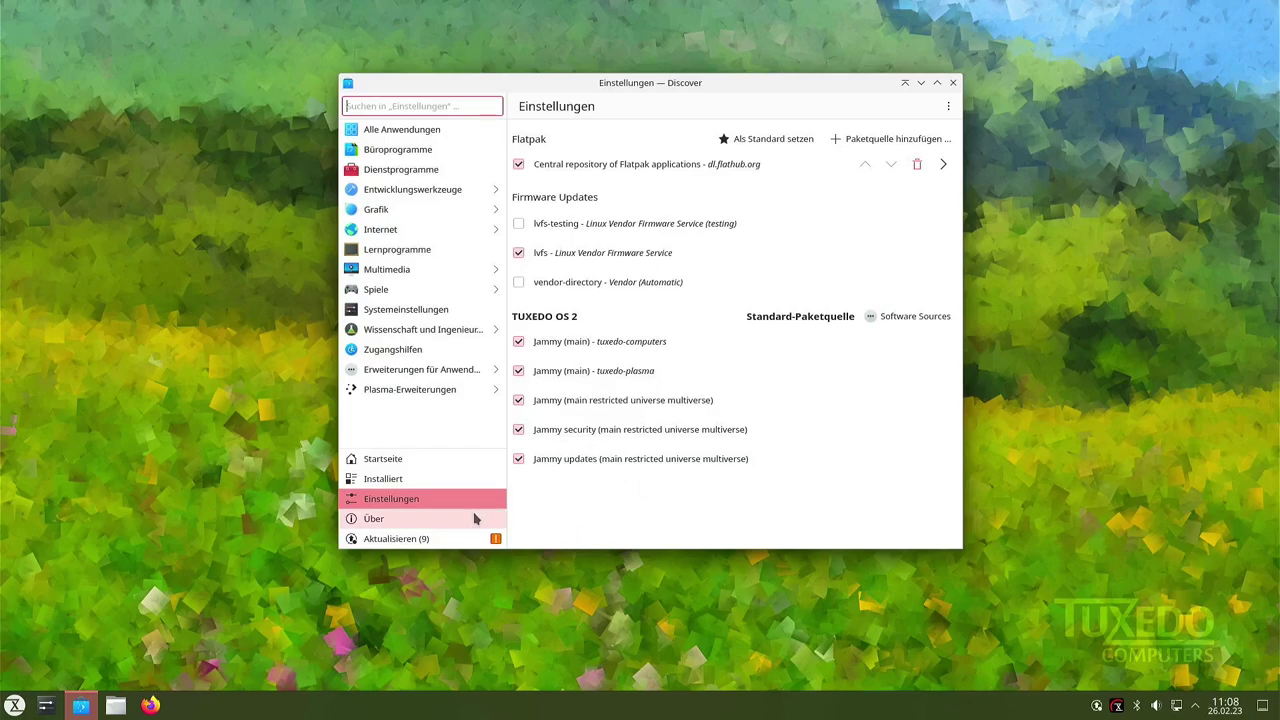
left_click(385, 540)
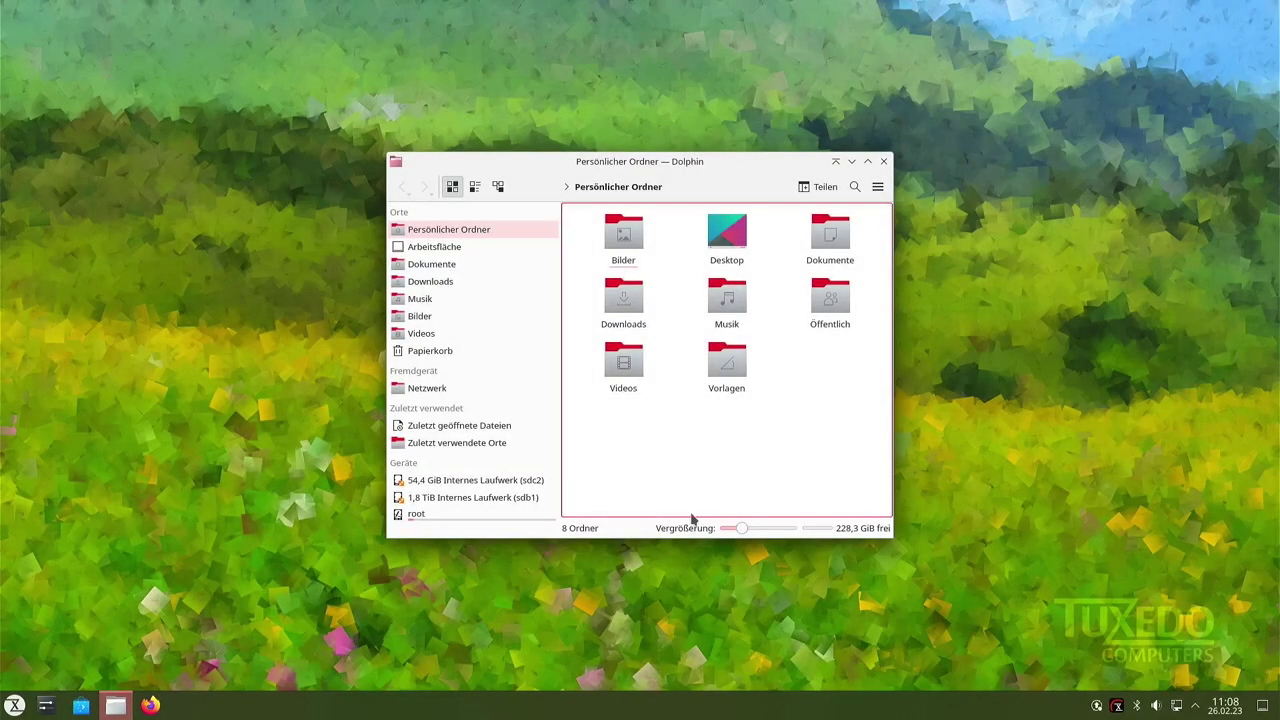
Reposition and enlarge the Dolphin window, then open the root device to look at its folders.
left_click_drag(694, 170, 652, 119)
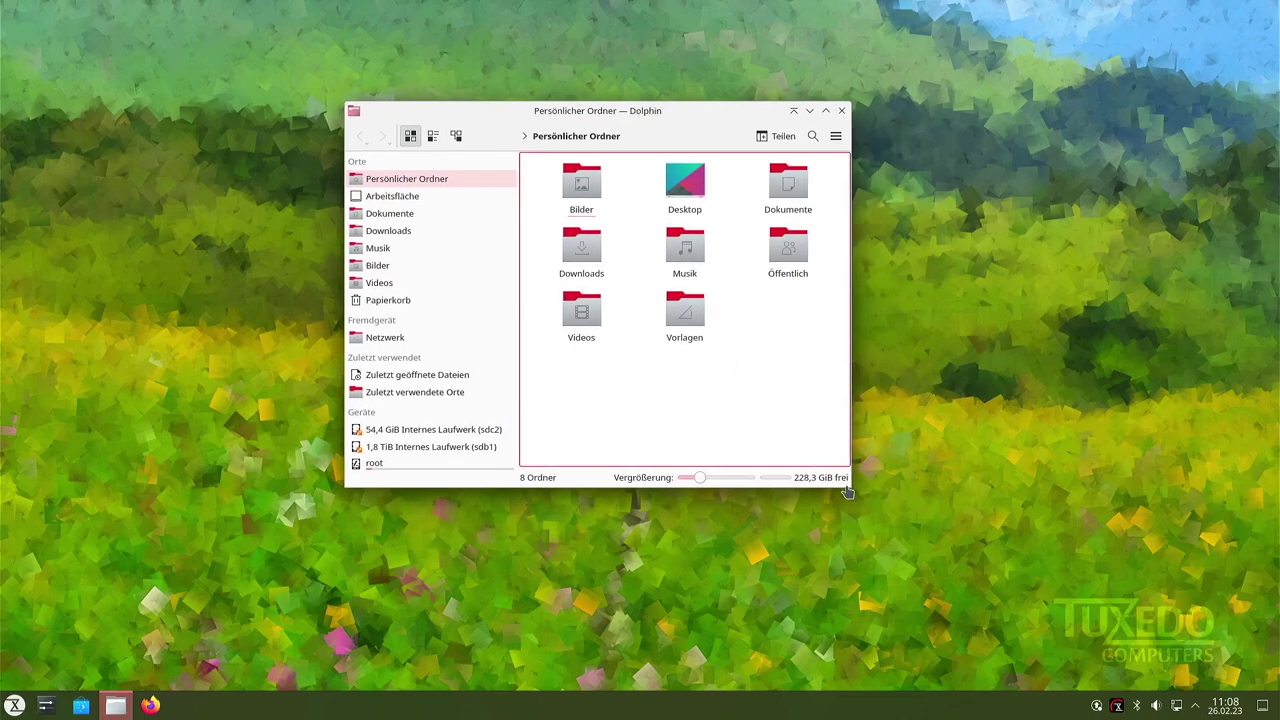
left_click_drag(853, 489, 958, 569)
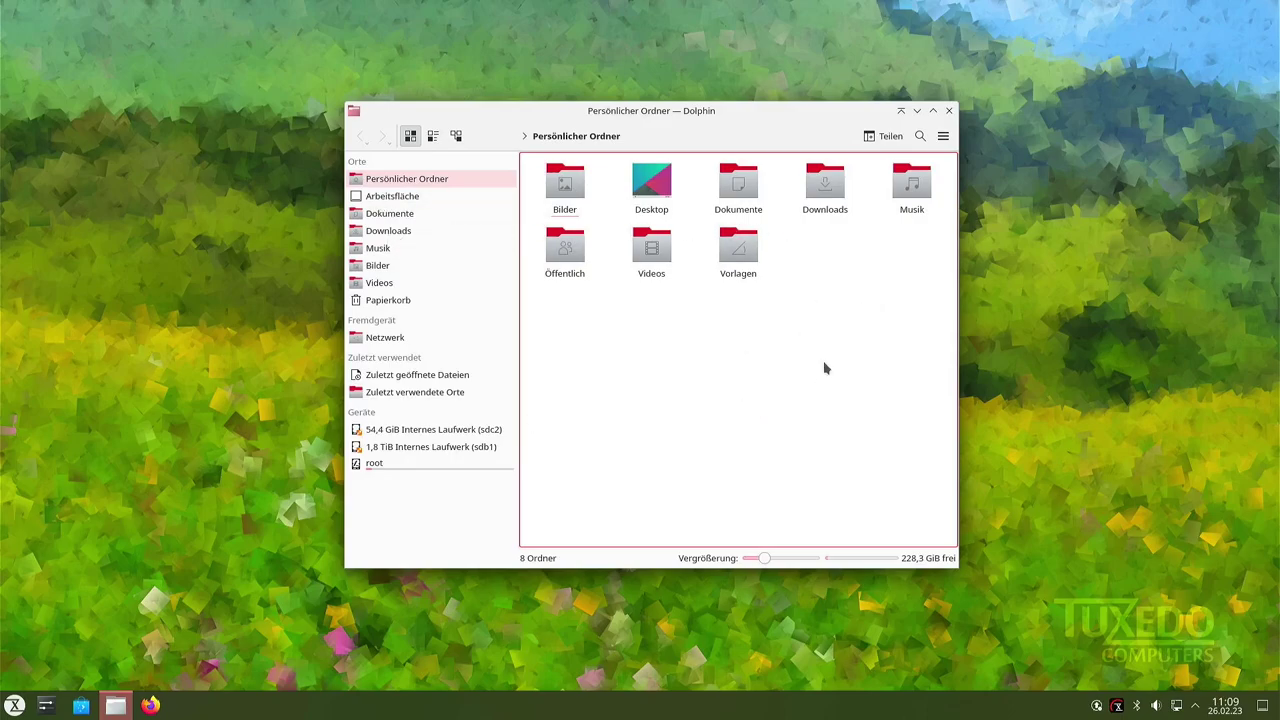
left_click(402, 466)
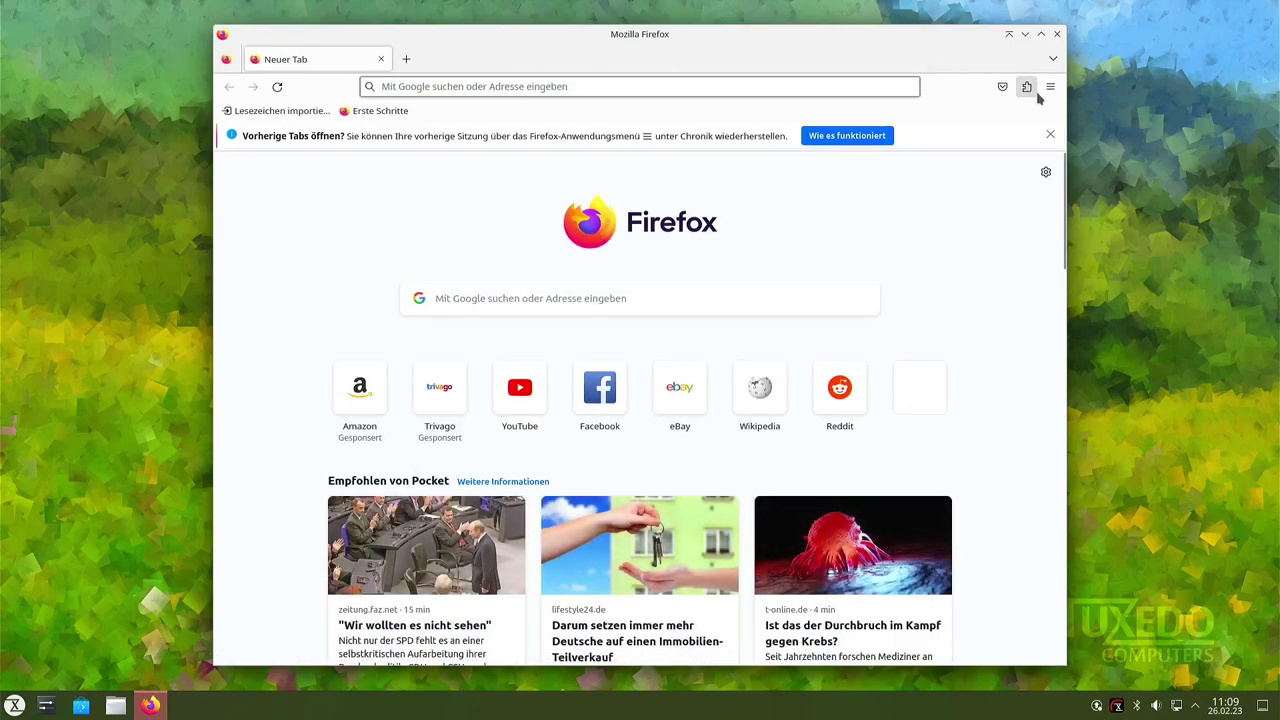
In Firefox, dismiss the previous-tabs notice, disable the Titelleiste in the toolbar customization and finish customizing.
left_click(1050, 134)
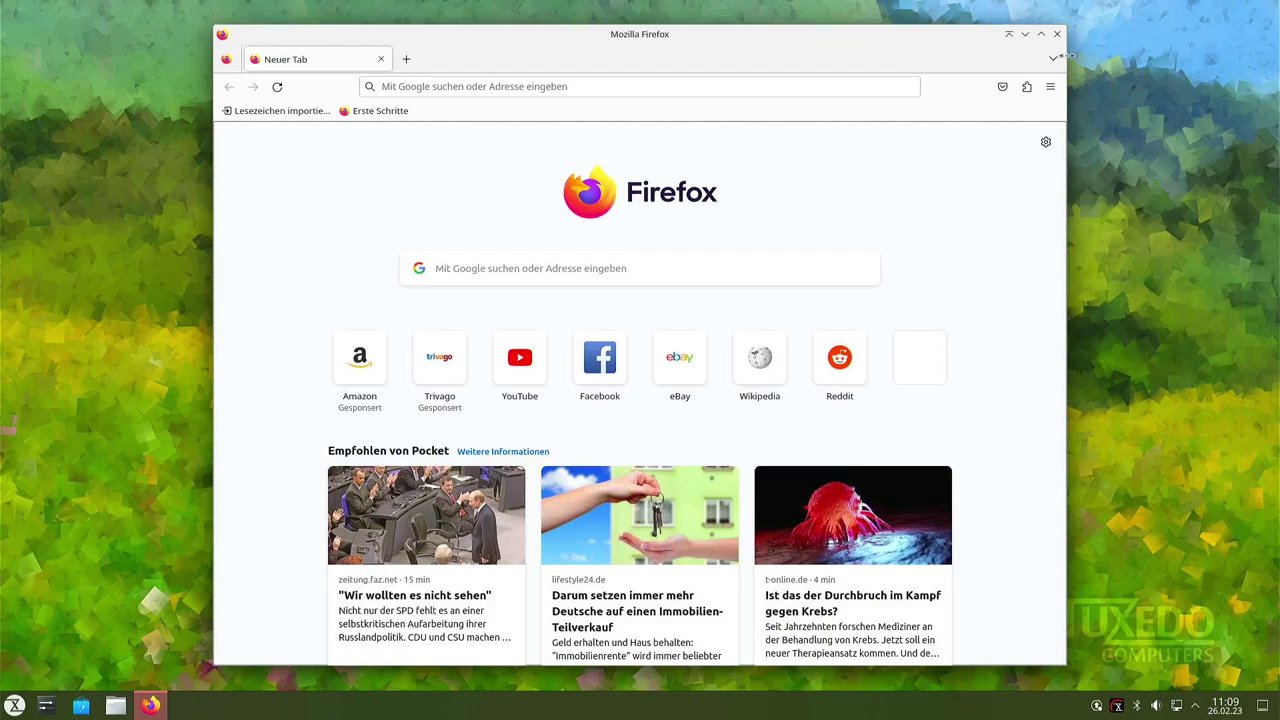
left_click(1050, 87)
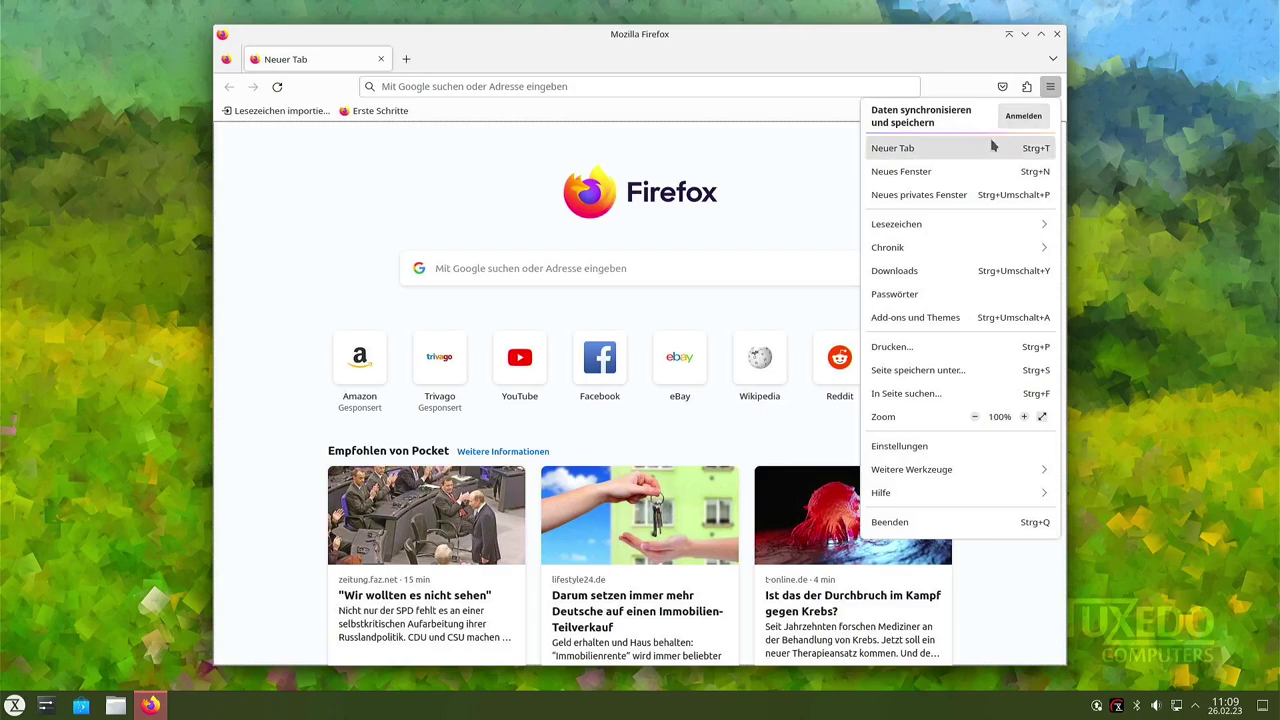
left_click(918, 469)
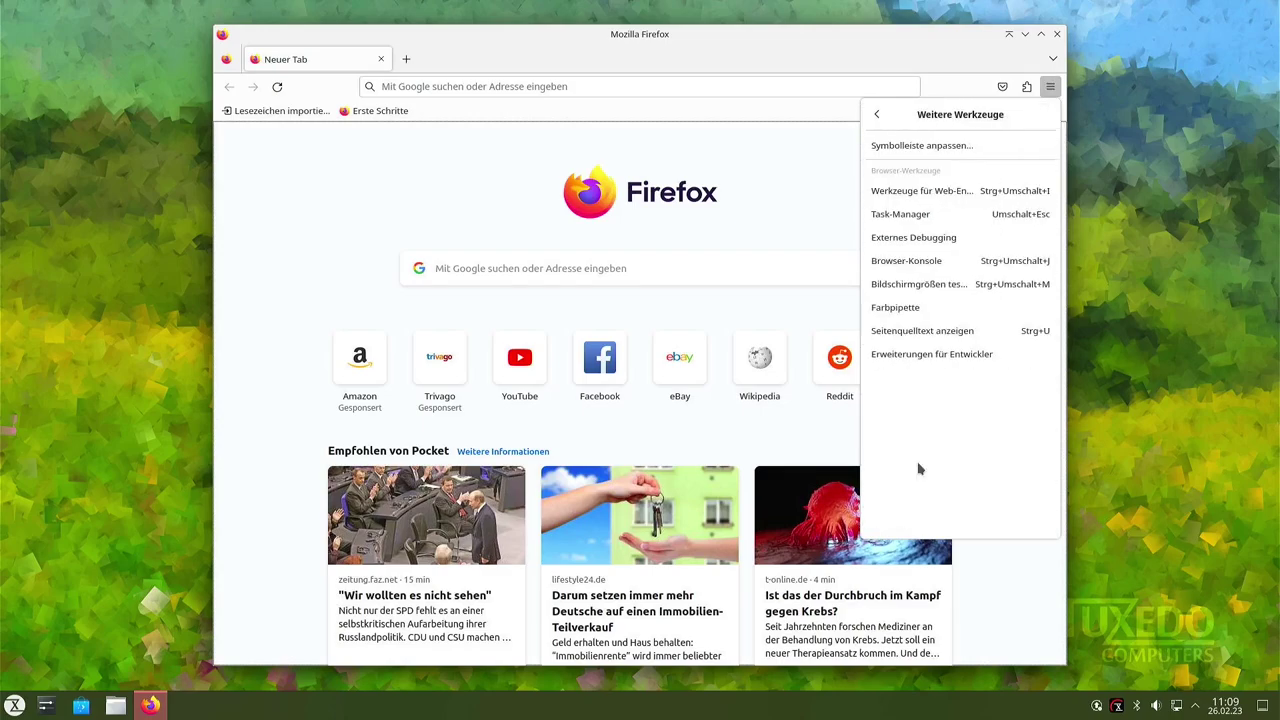
left_click(932, 147)
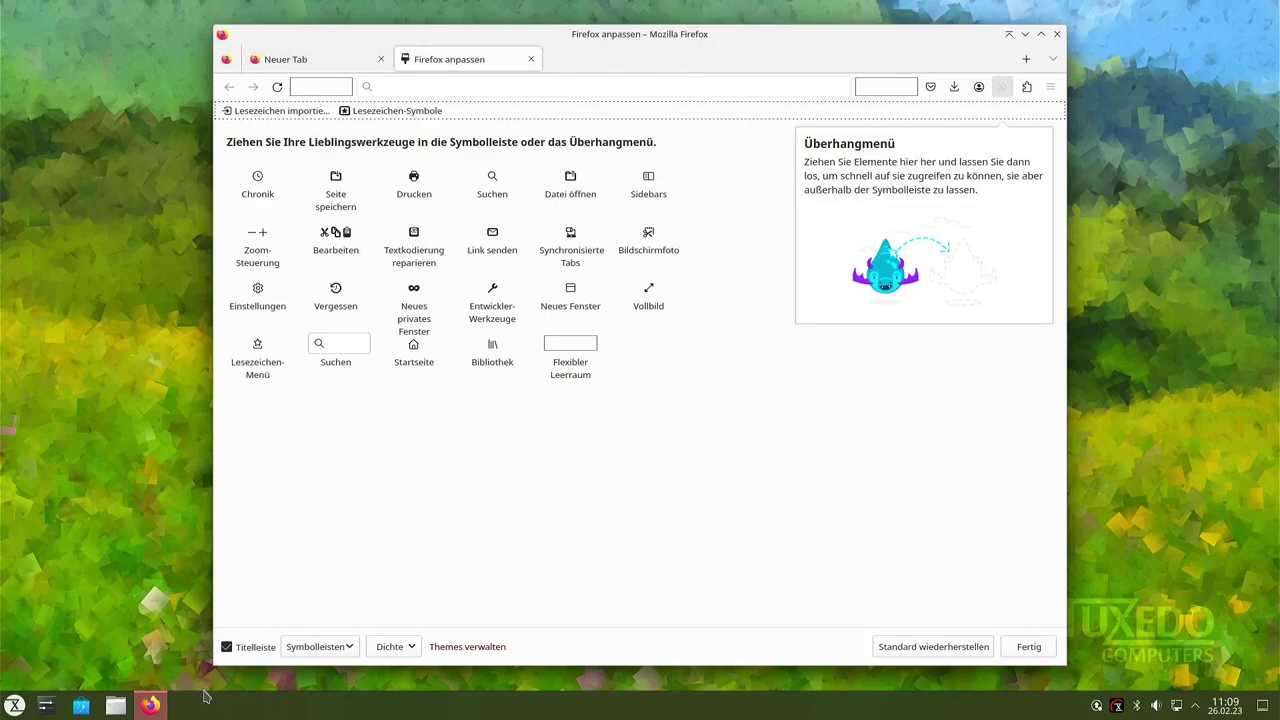
left_click(226, 648)
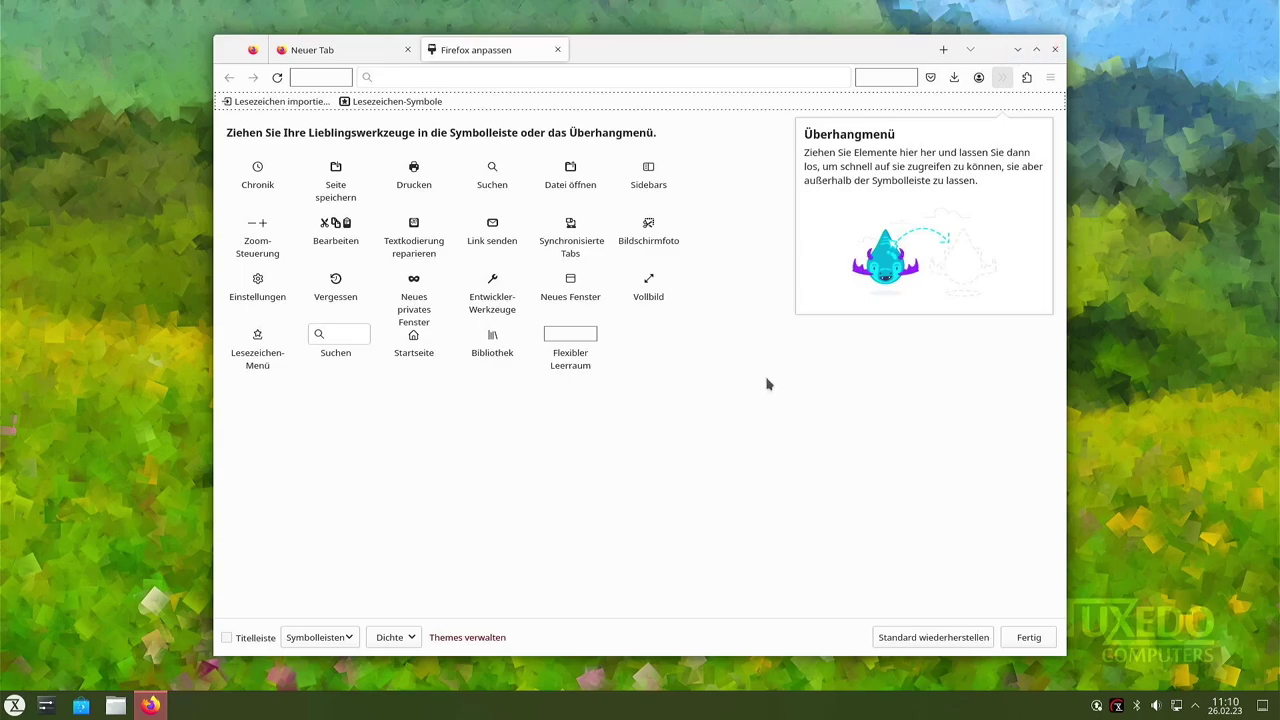
left_click(1028, 637)
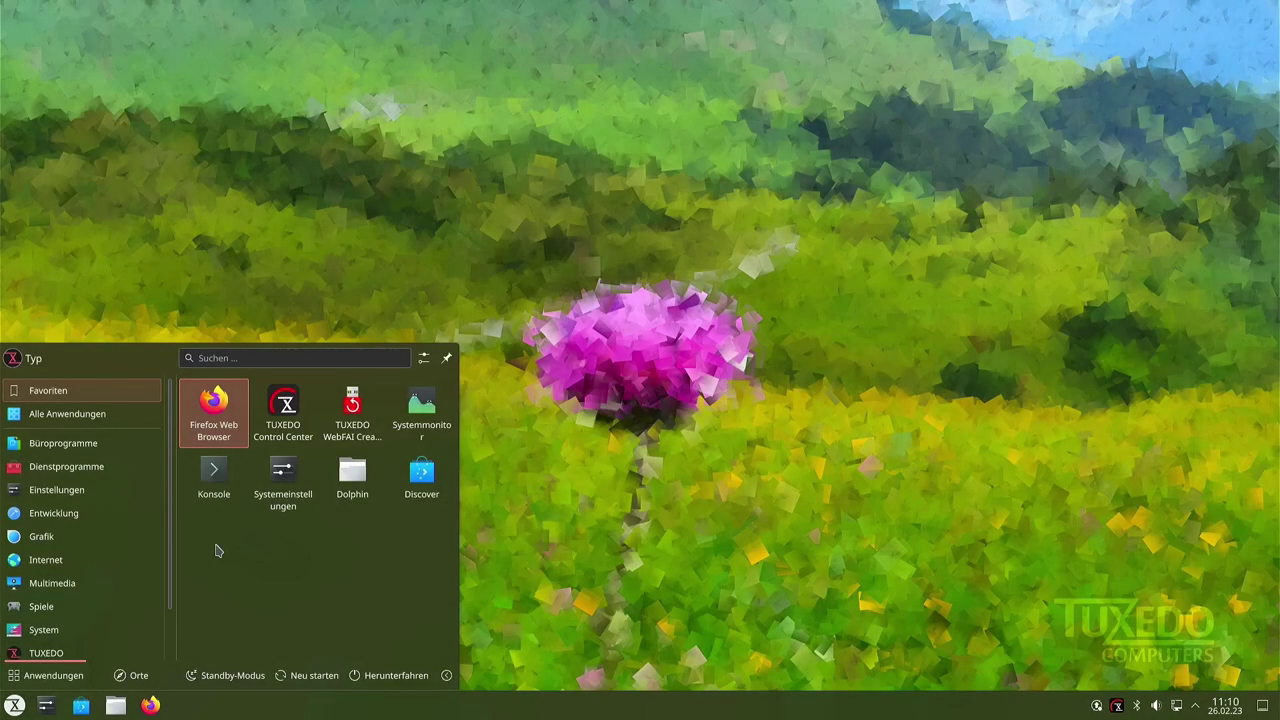
Launch Konsole, move and enlarge its window, and increase the terminal font size.
left_click(213, 471)
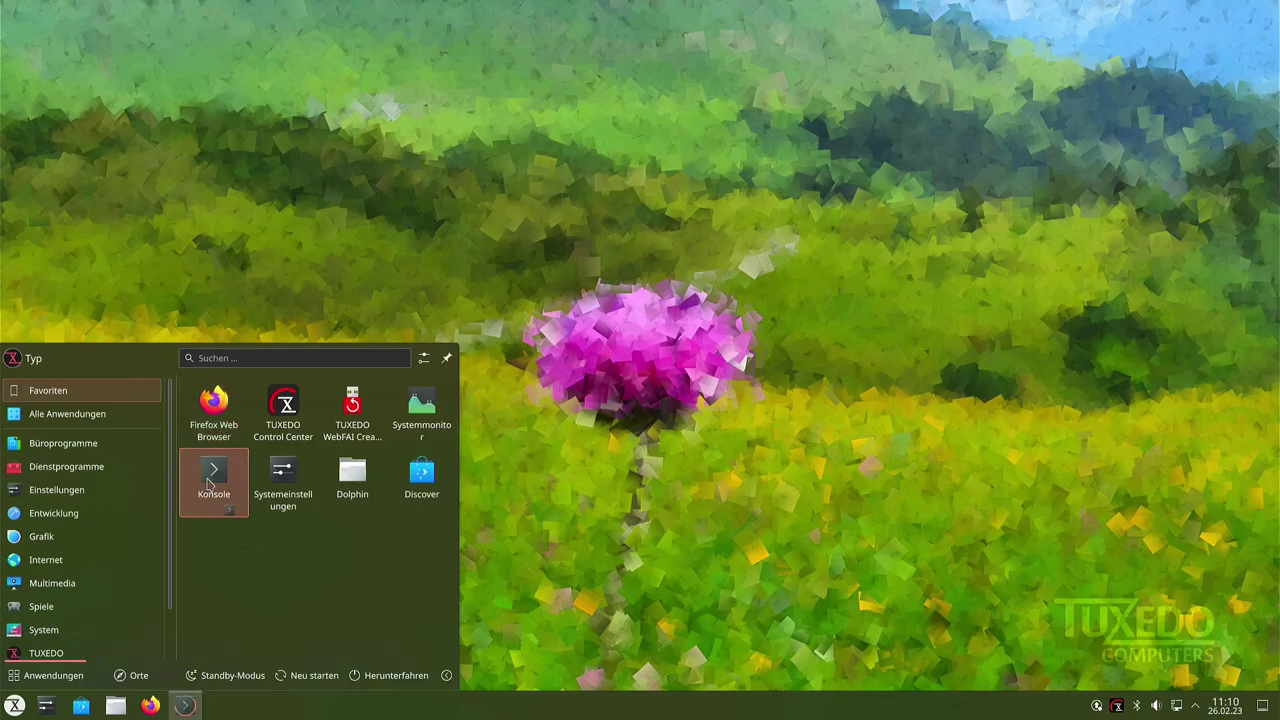
key("ctrl+plus")
key("ctrl+plus")
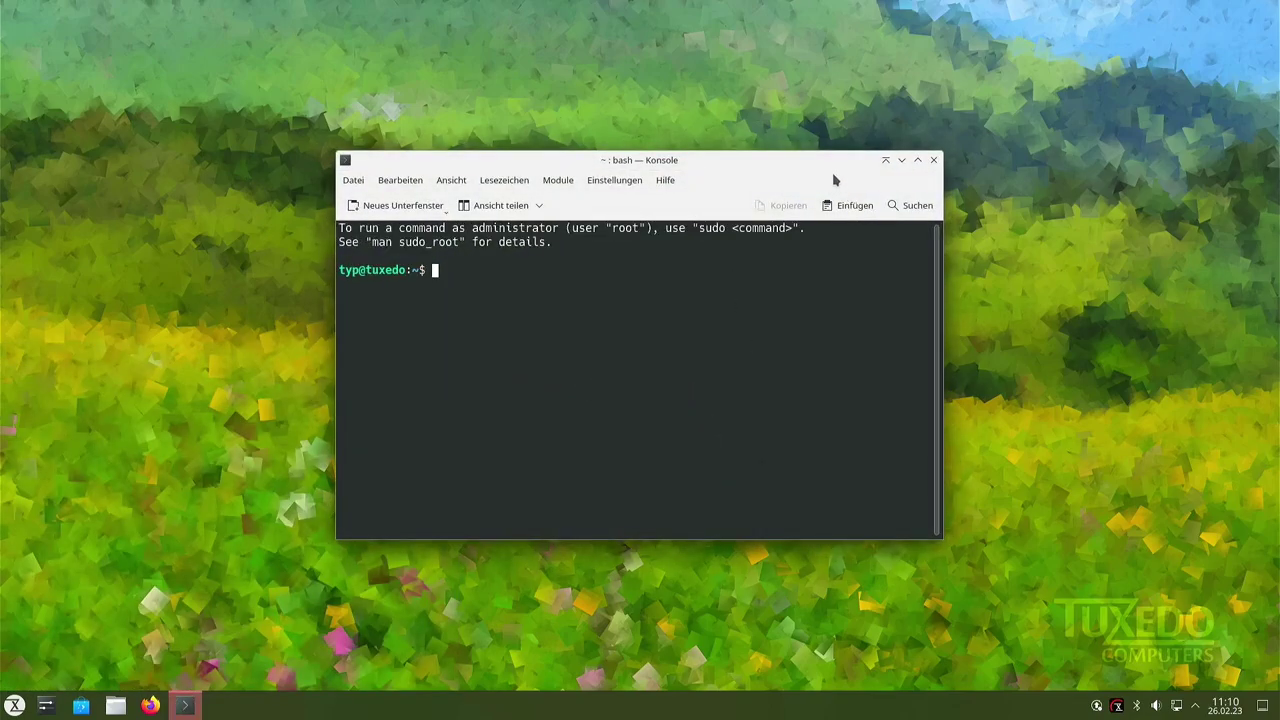
left_click_drag(827, 170, 806, 110)
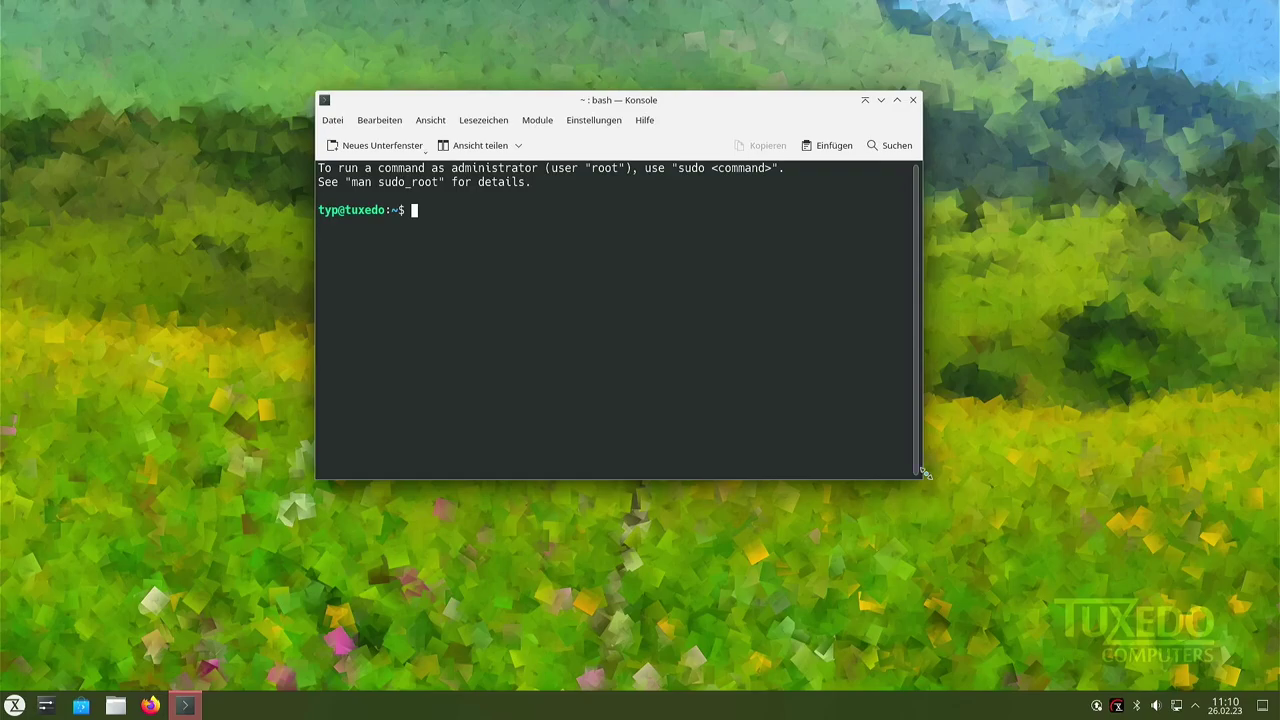
left_click_drag(922, 478, 1057, 538)
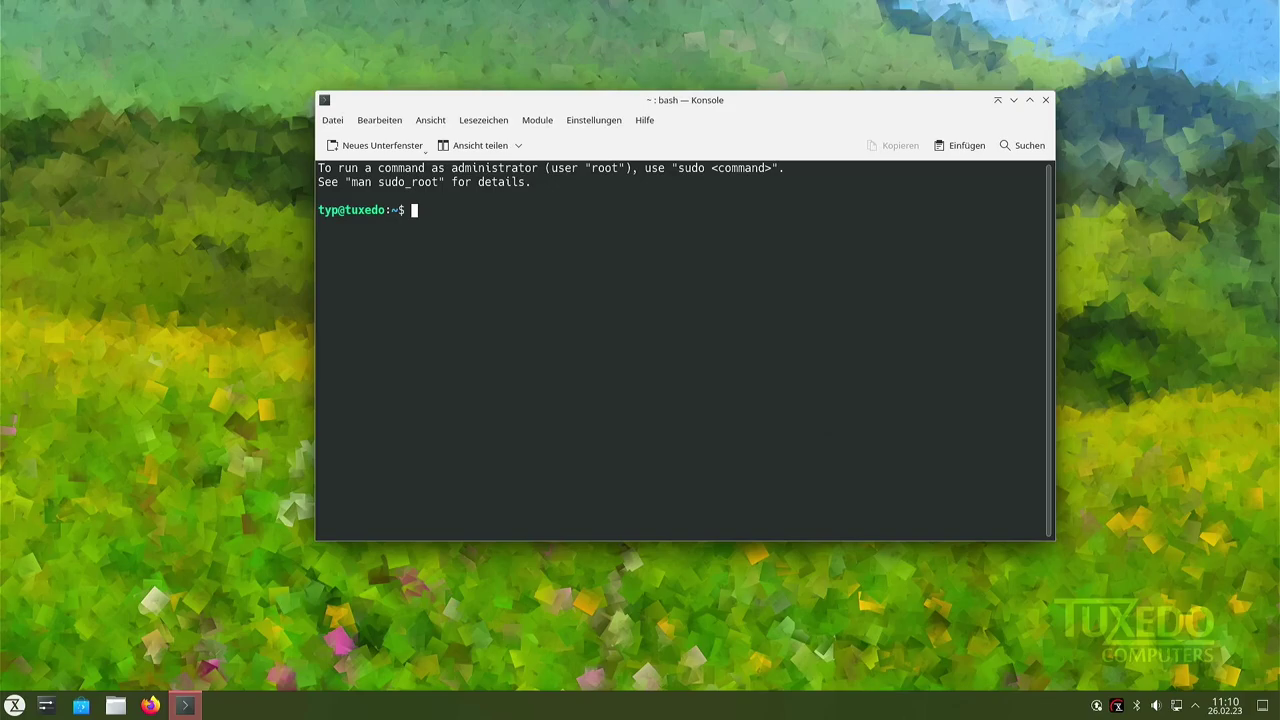
key("ctrl+plus")
key("ctrl+plus")
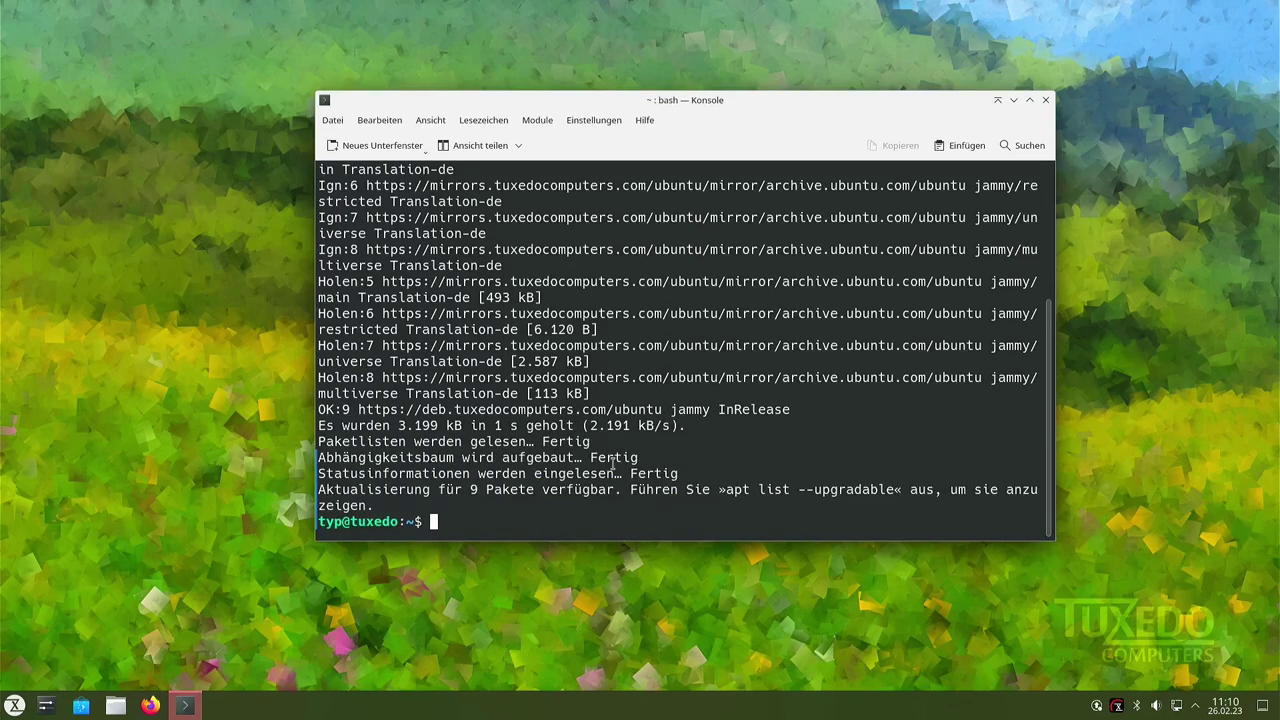
Upgrade the installed packages in Konsole with "sudo apt upgrade" and accept the installation.
type("sudo apt upgrade")
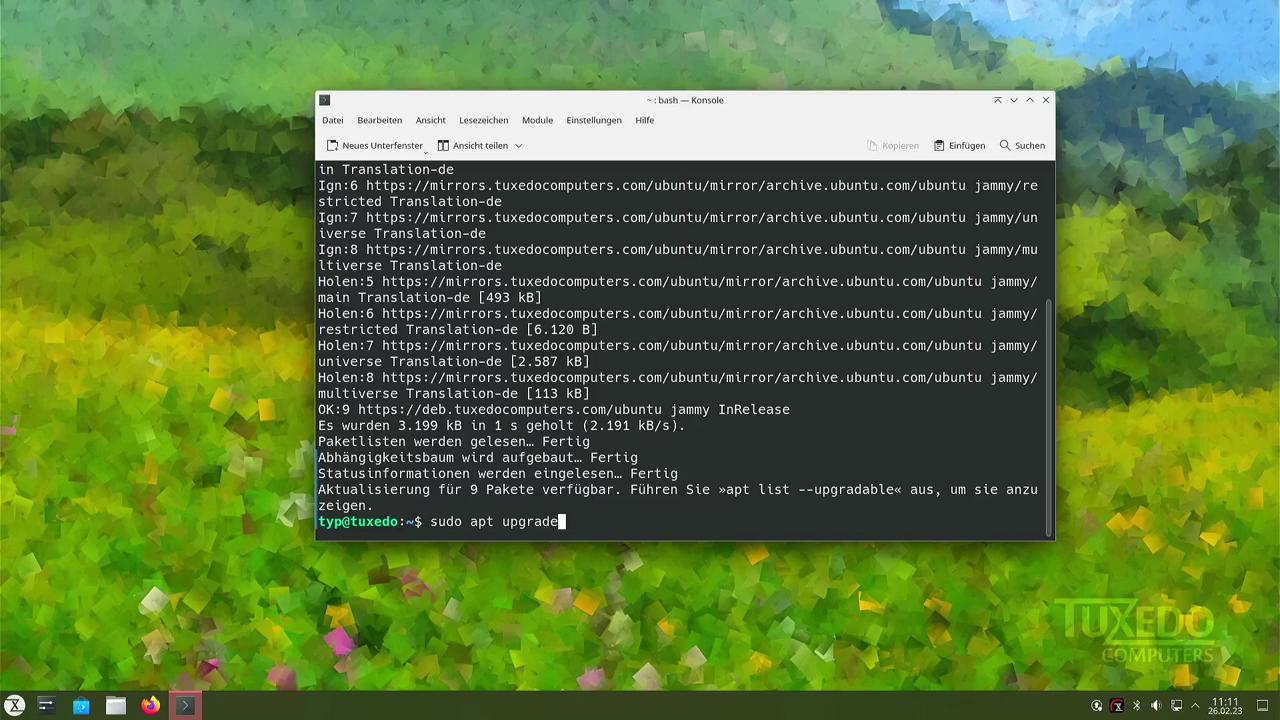
key("Return")
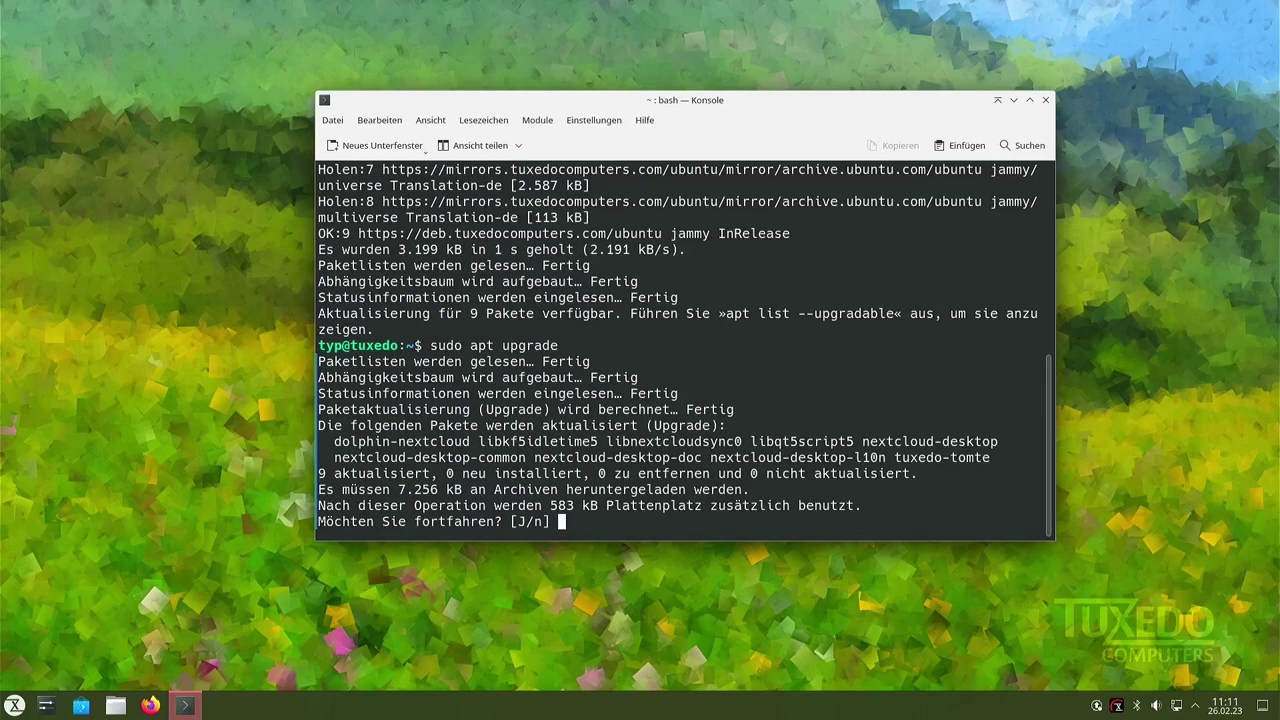
key("Return")
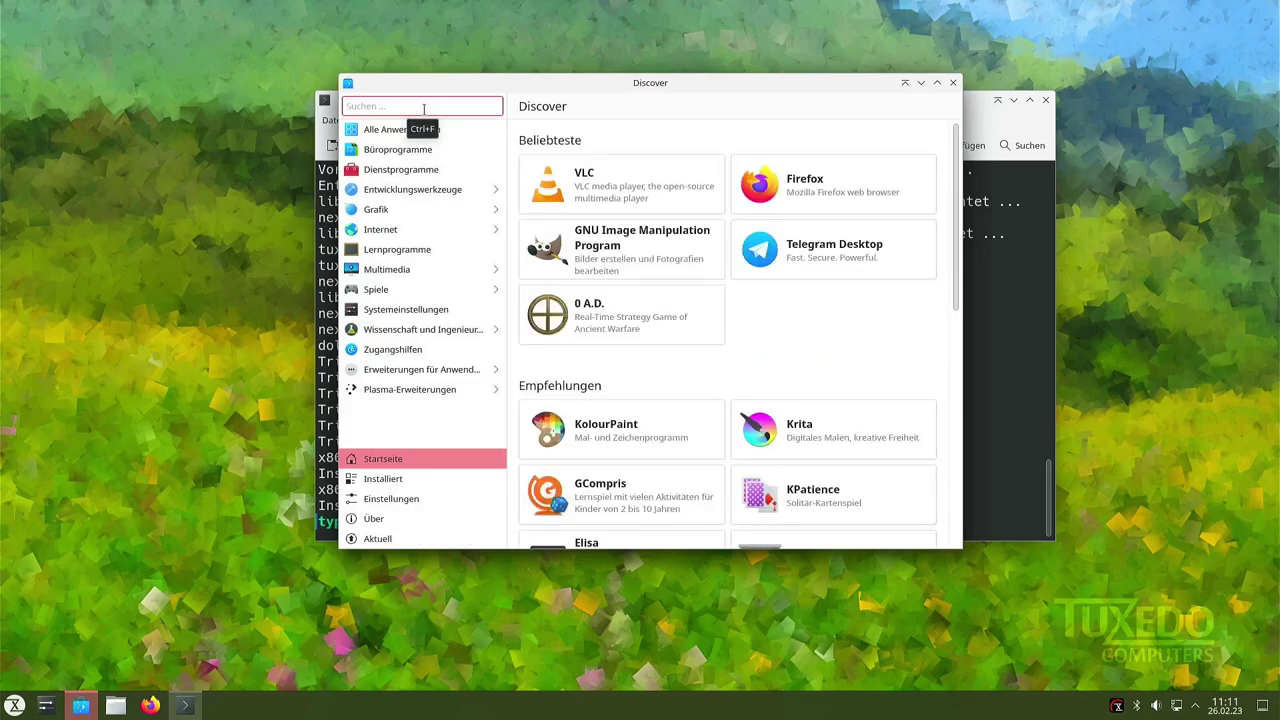
Search Discover for neofetch, browse the results and close Discover without installing anything.
type("neofetch")
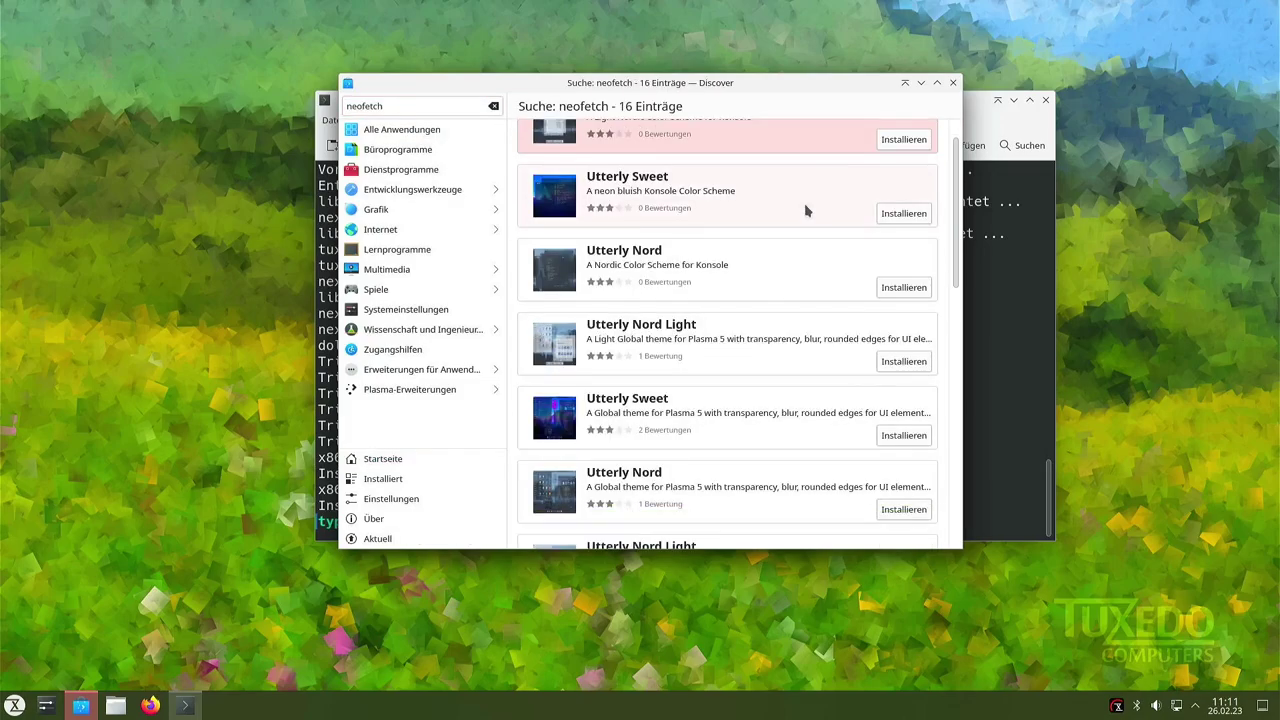
scroll(804, 205, "down", 5)
scroll(810, 215, "down", 1)
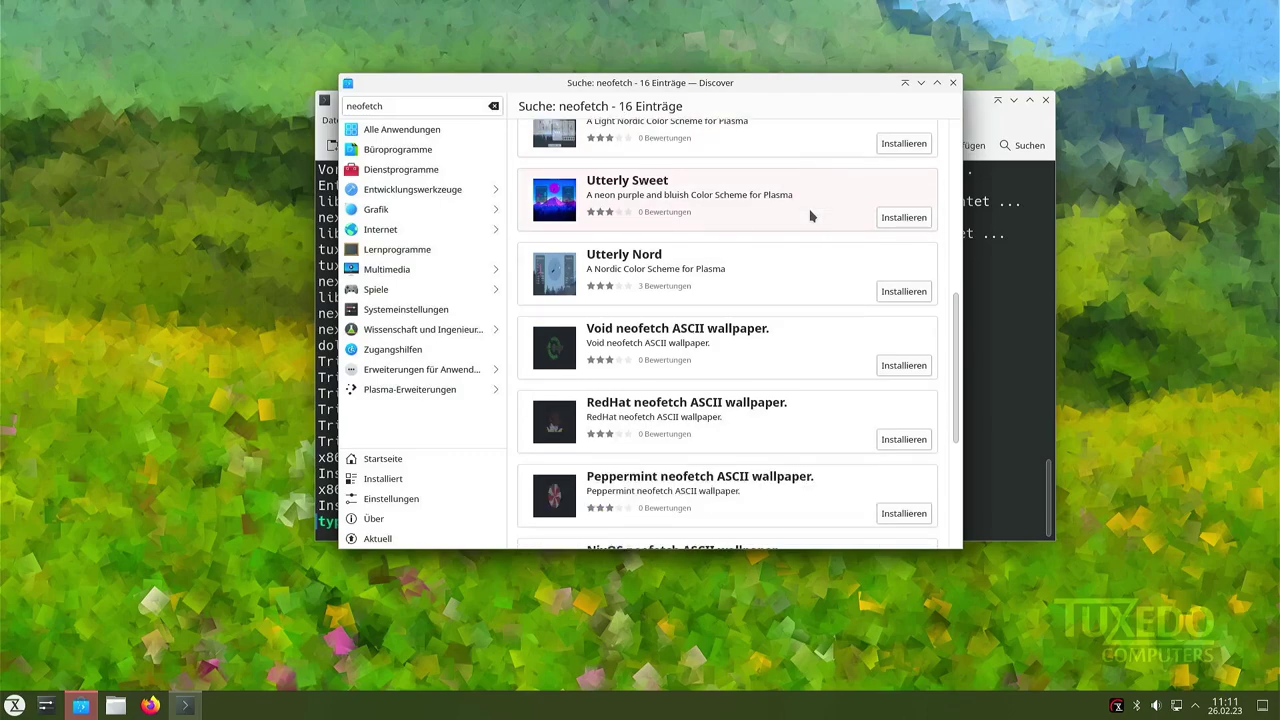
scroll(810, 215, "down", 2)
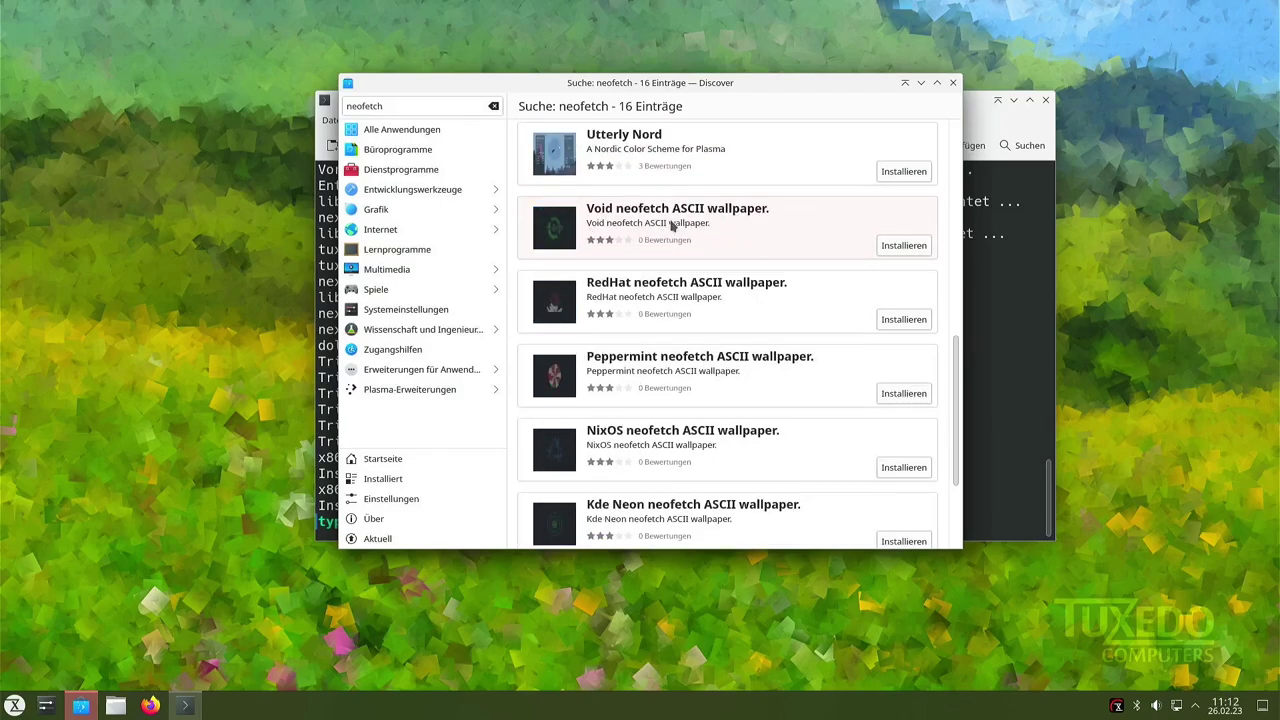
scroll(683, 222, "down", 2)
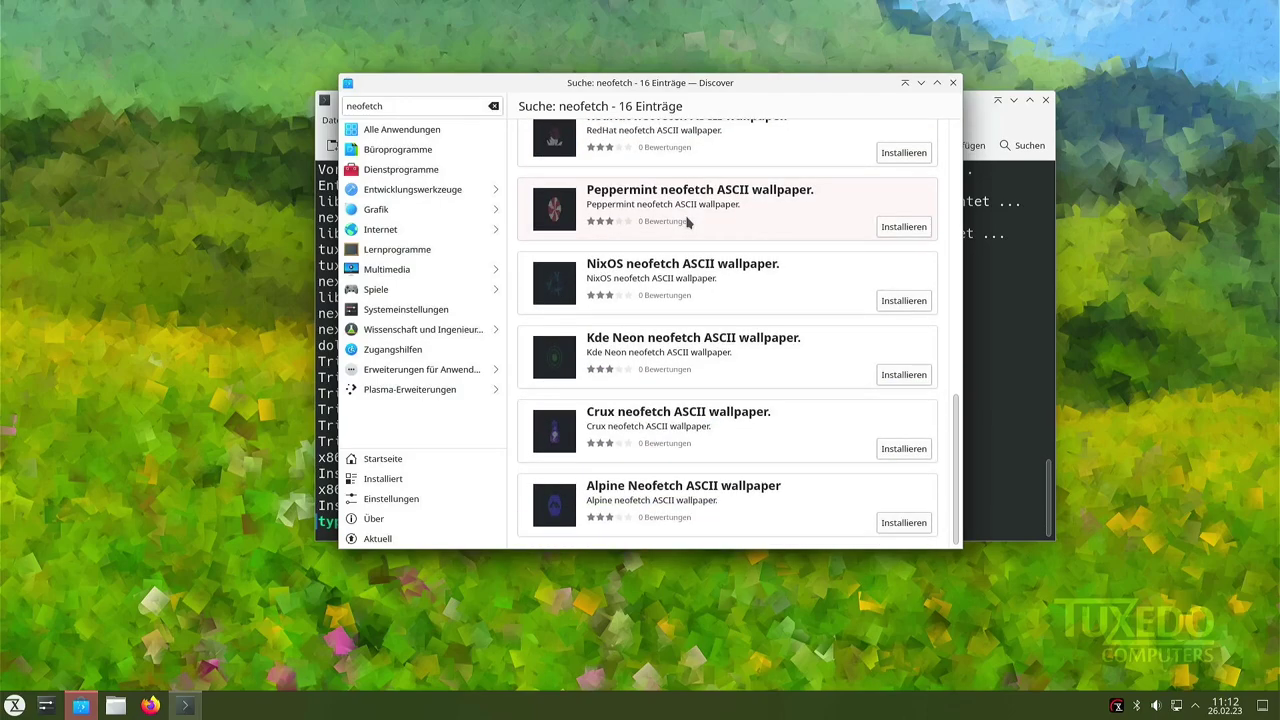
scroll(688, 222, "up", 6)
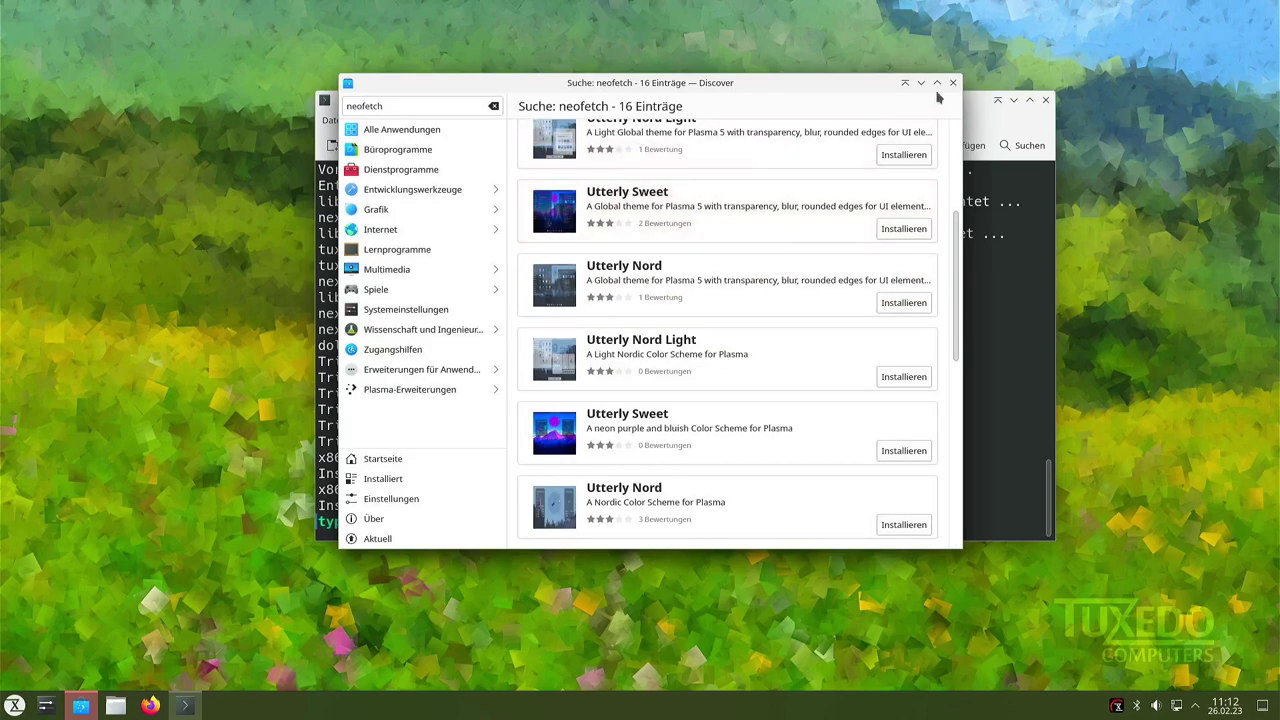
scroll(664, 252, "up", 4)
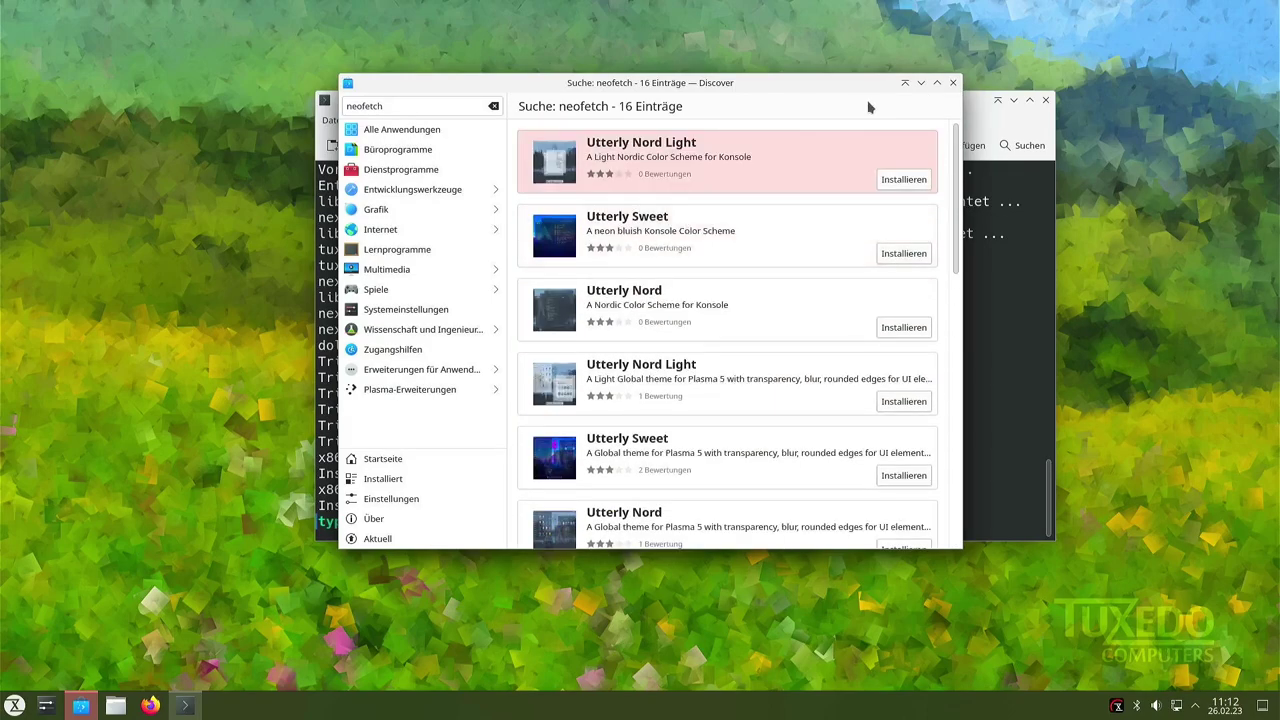
left_click(952, 84)
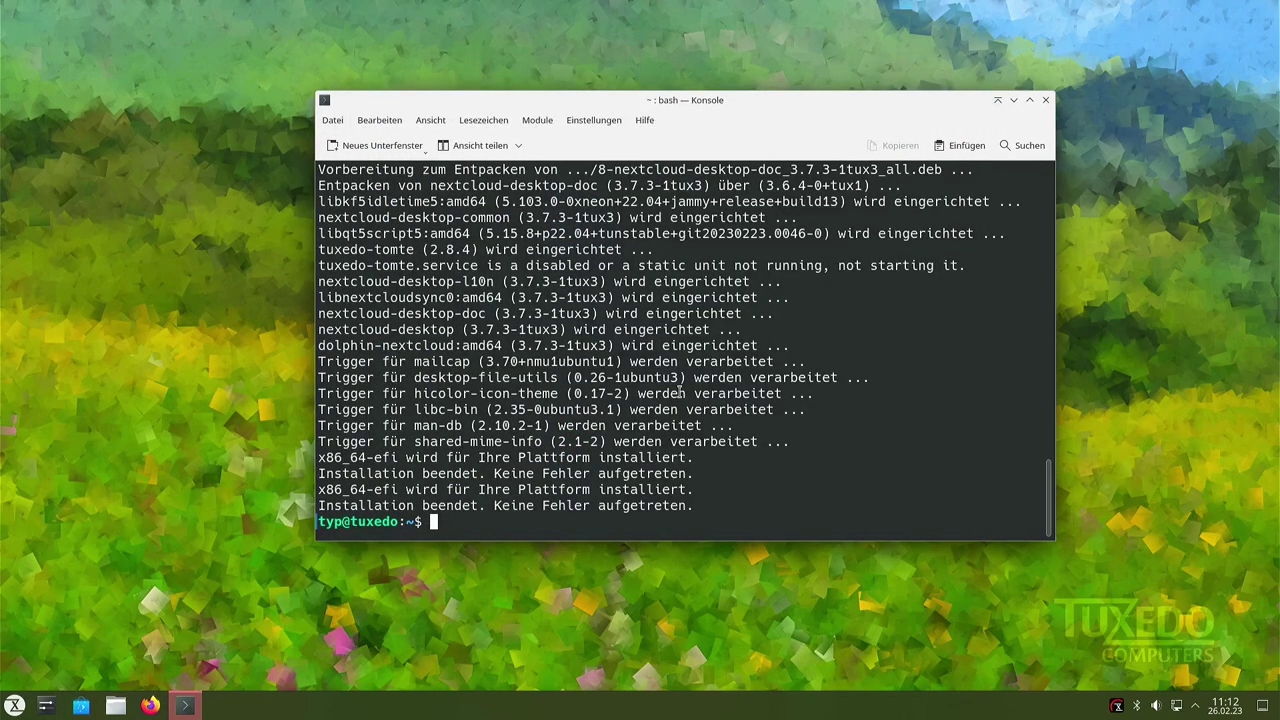
Install neofetch in Konsole with "sudo apt install neofetch" and accept the package changes.
type("sudo apt insta")
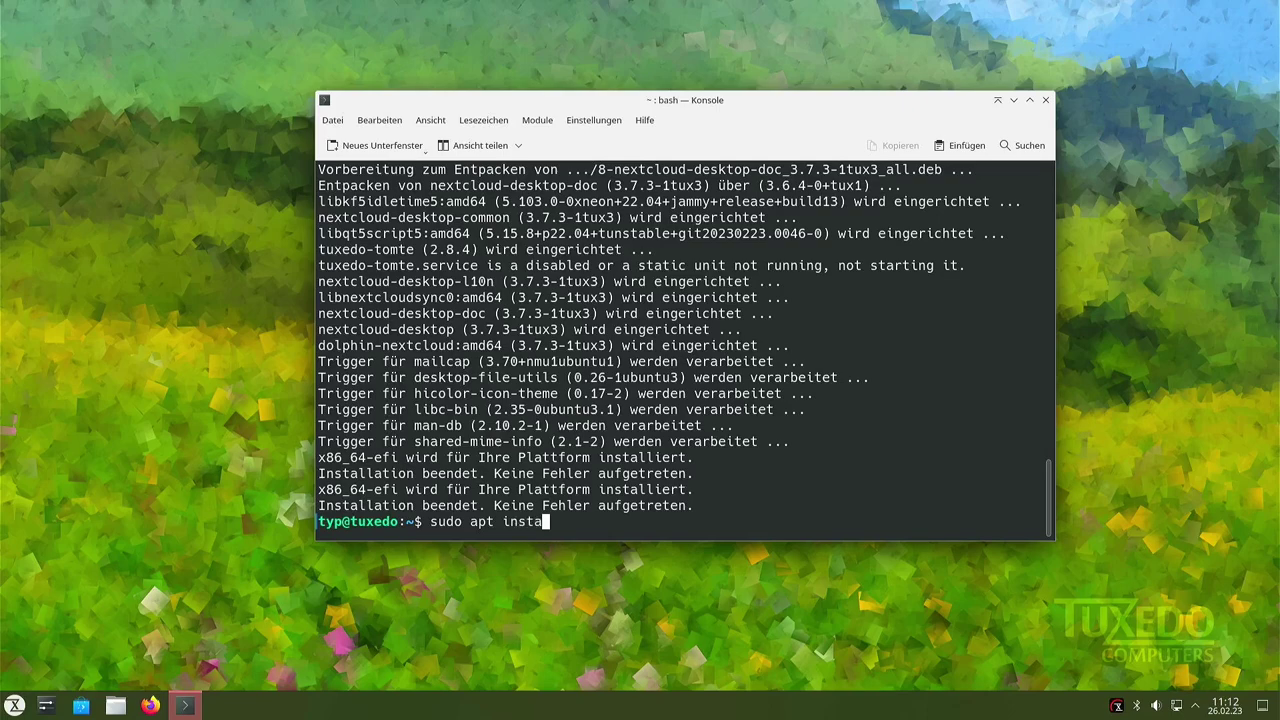
type("ll neofetch")
key("Return")
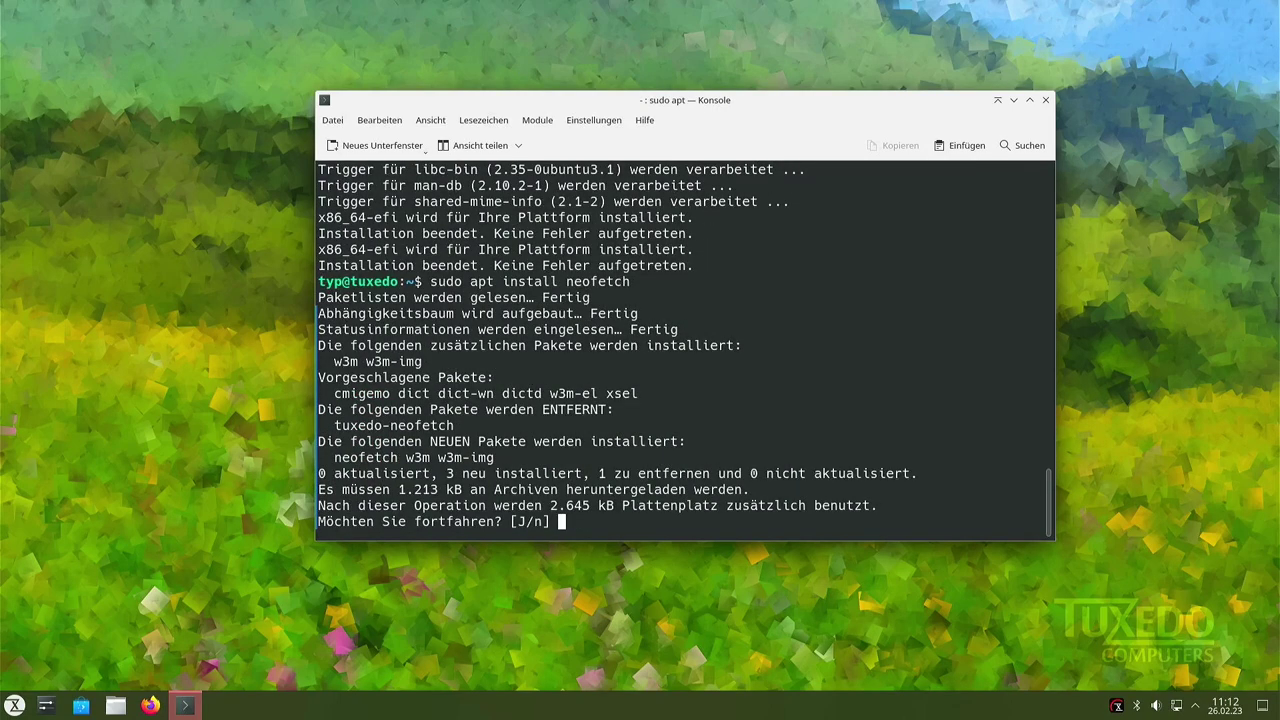
key("Return")
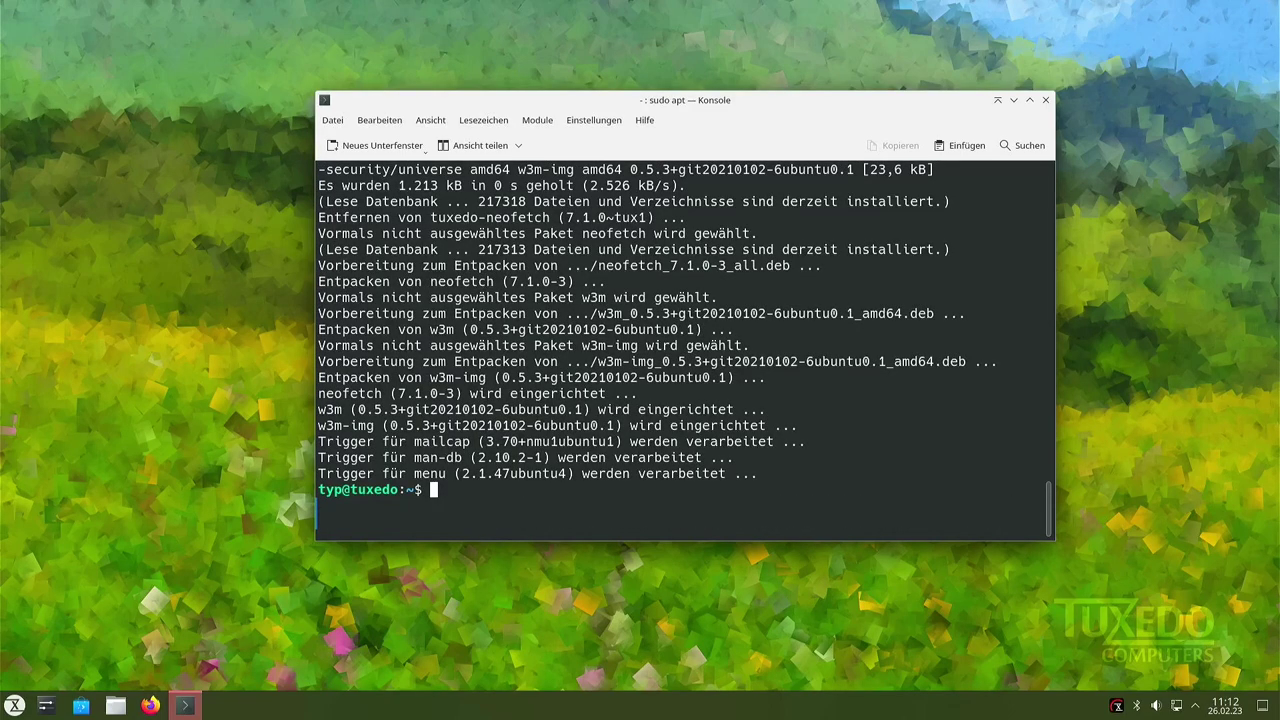
Clear the terminal and run neofetch to show the system information.
key("ctrl+l")
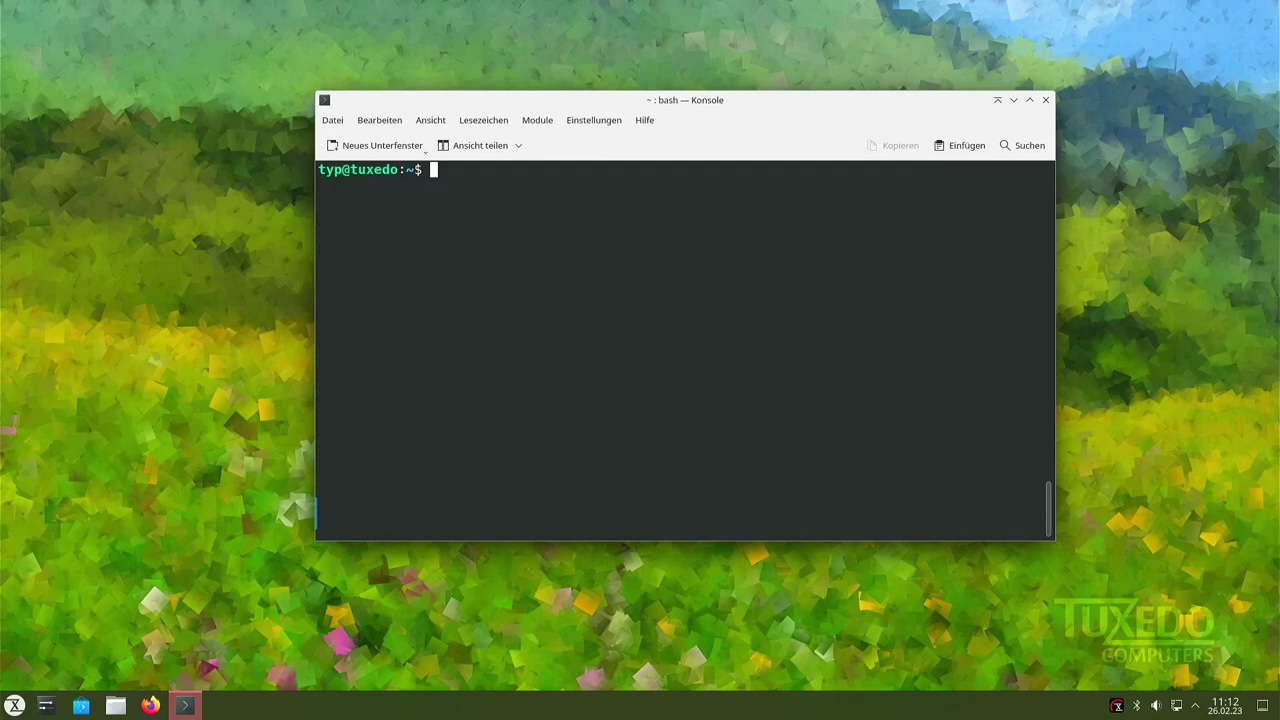
type("neofetch")
key("Return")
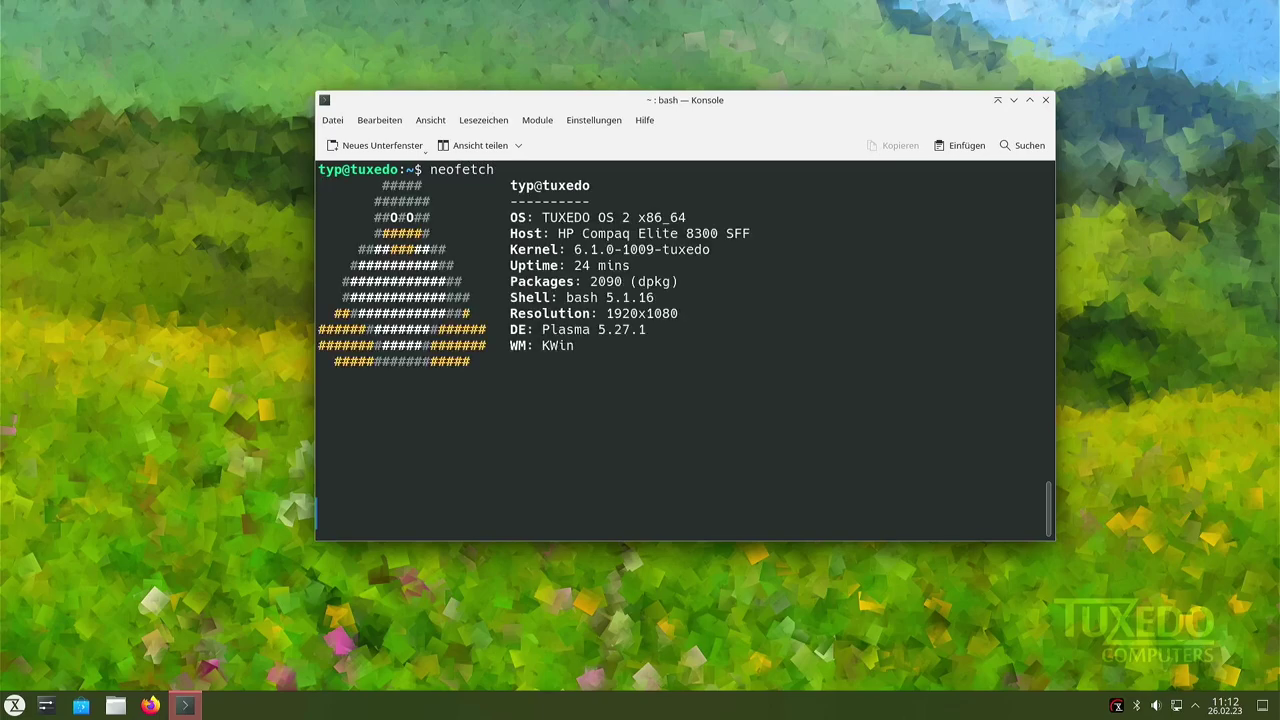